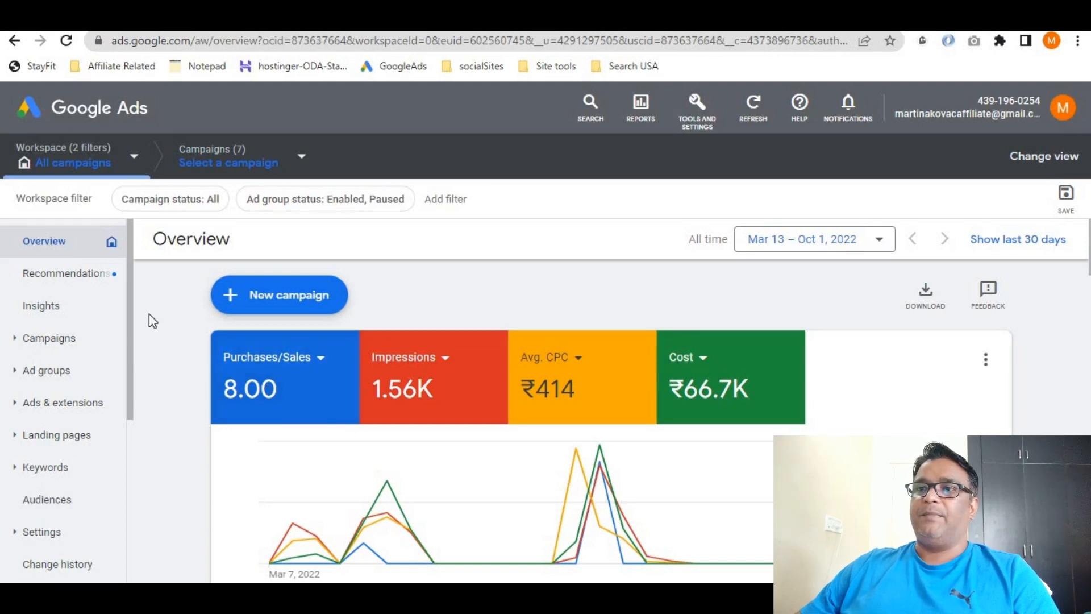
- Start a new campaign and choose to create it without a goal's guidance
click(304, 303)
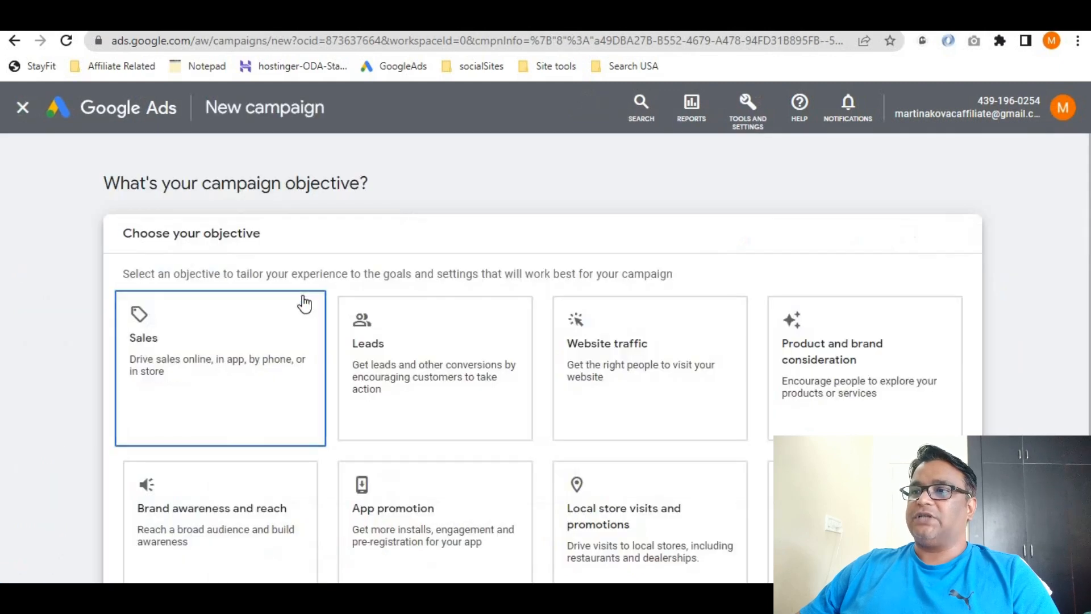
scroll(847, 295, down, 2)
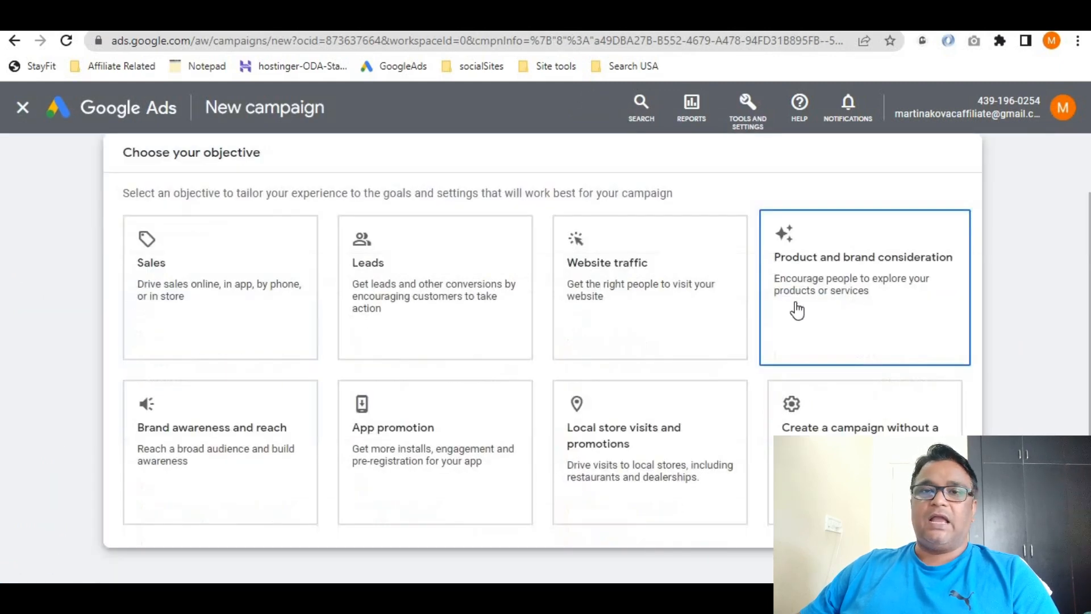
click(208, 475)
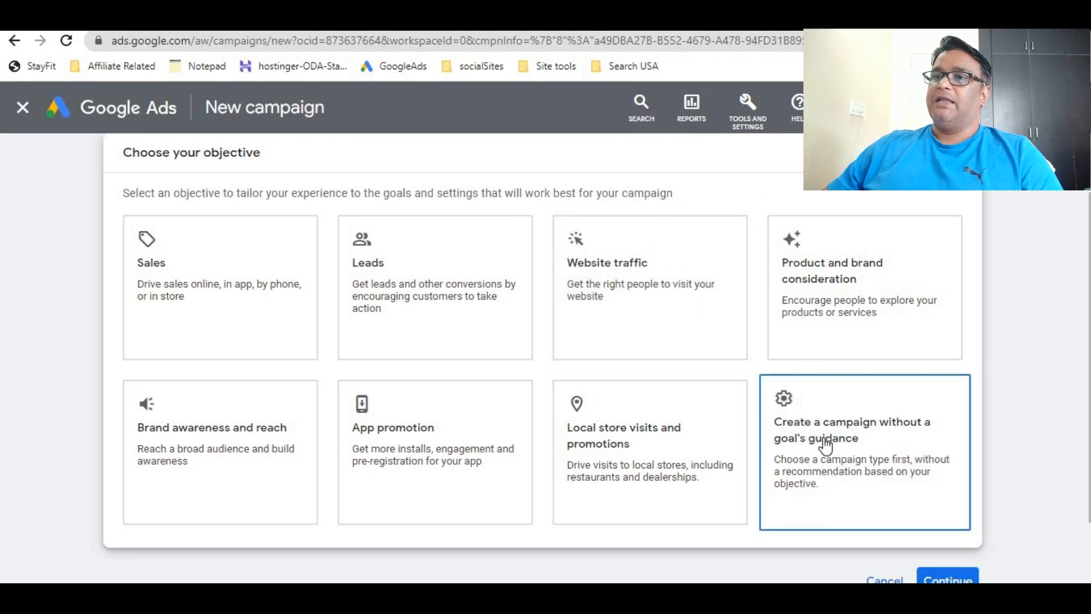
click(854, 467)
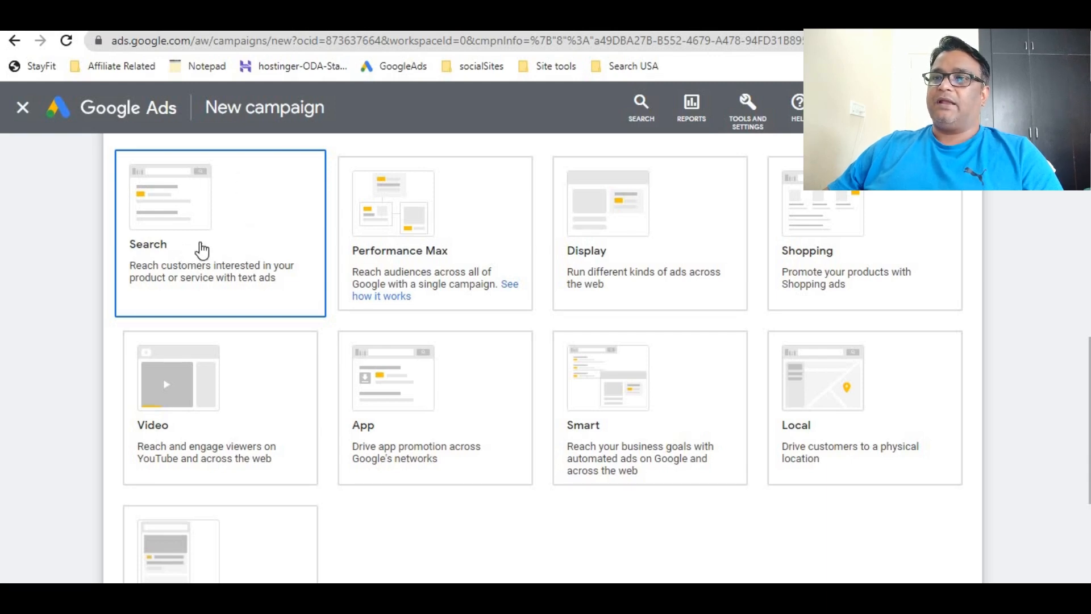
- Choose the Search campaign type and continue with the account-default Page views and Purchases conversion goals
scroll(201, 250, down, 8)
drag(125, 240, 573, 243)
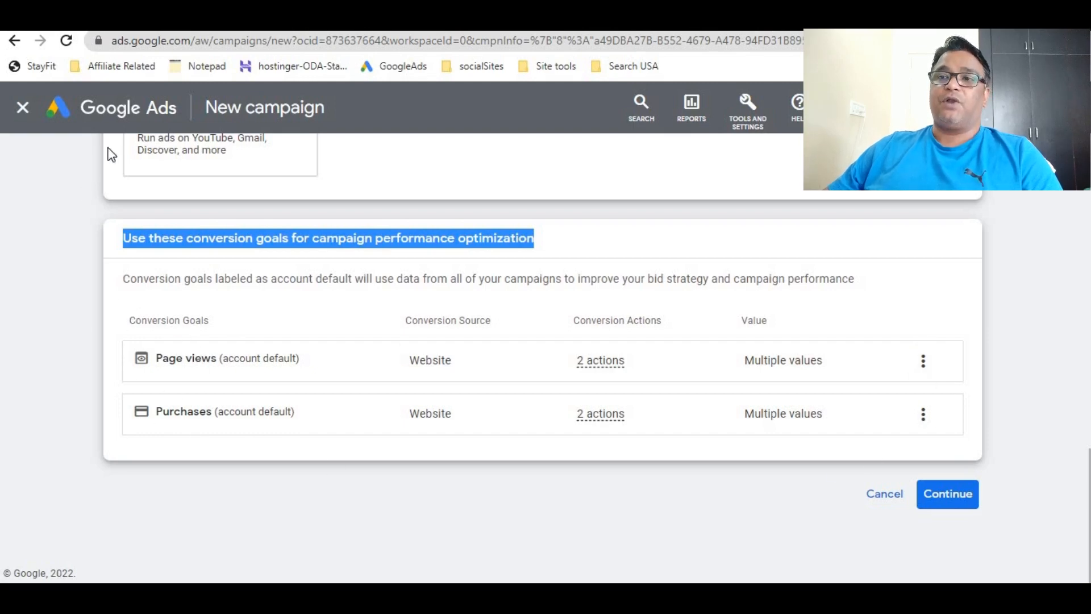
scroll(370, 446, up, 2)
scroll(355, 453, down, 2)
drag(118, 241, 545, 248)
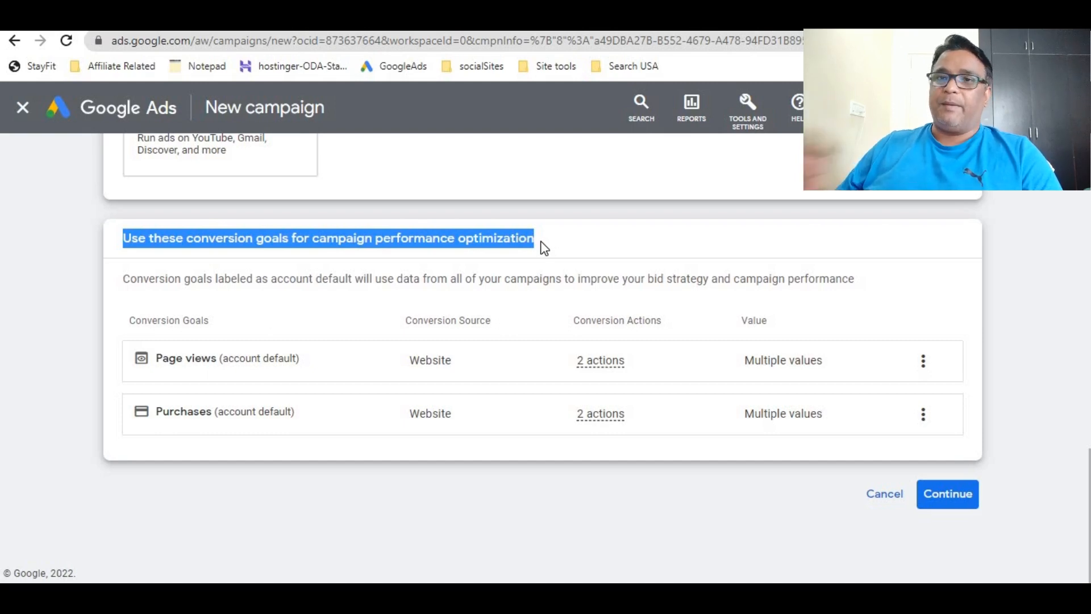
click(545, 248)
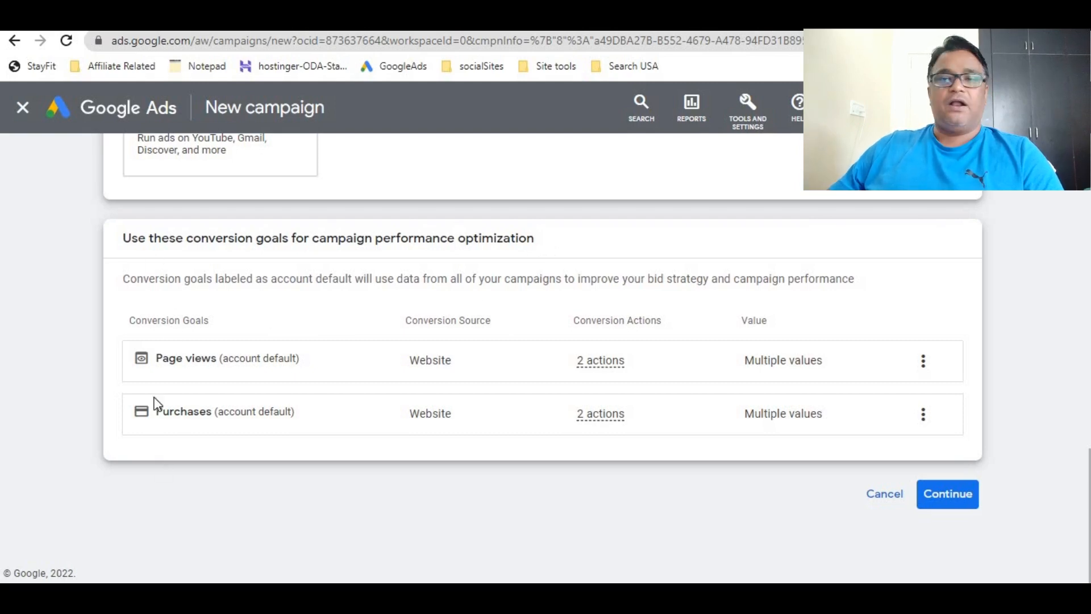
click(936, 494)
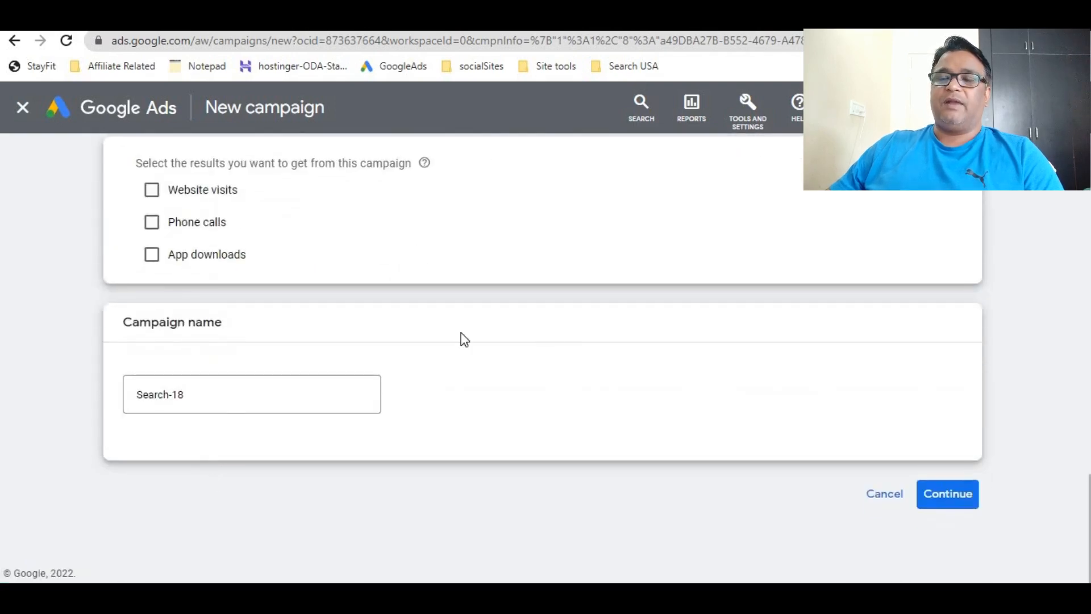
- Name the campaign "gluconite-camp" and continue to the budget and bidding settings without selecting any desired results
scroll(566, 353, up, 3)
scroll(567, 354, down, 1)
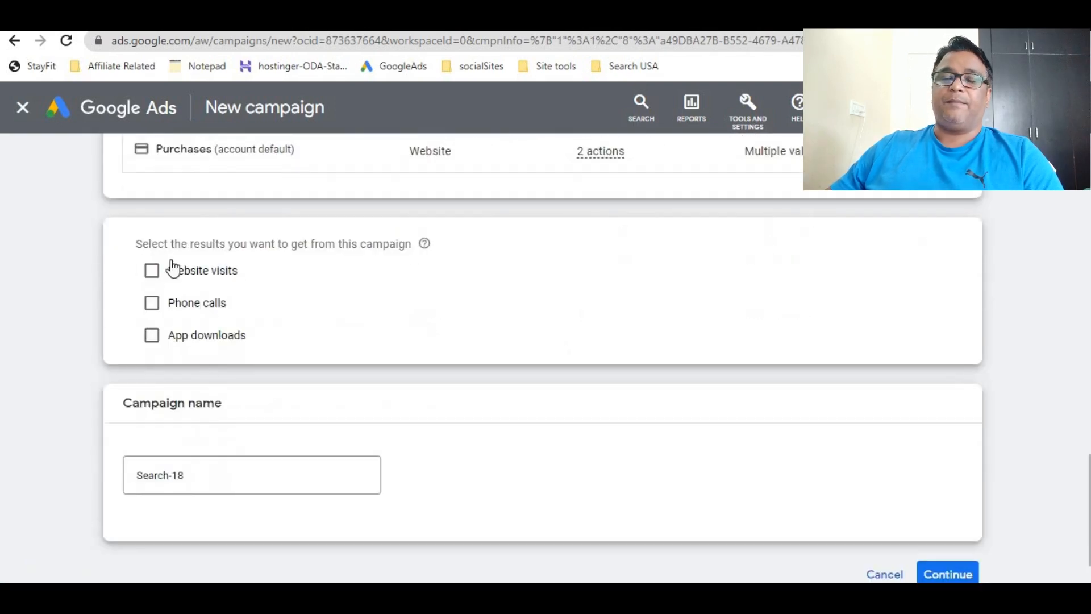
click(192, 474)
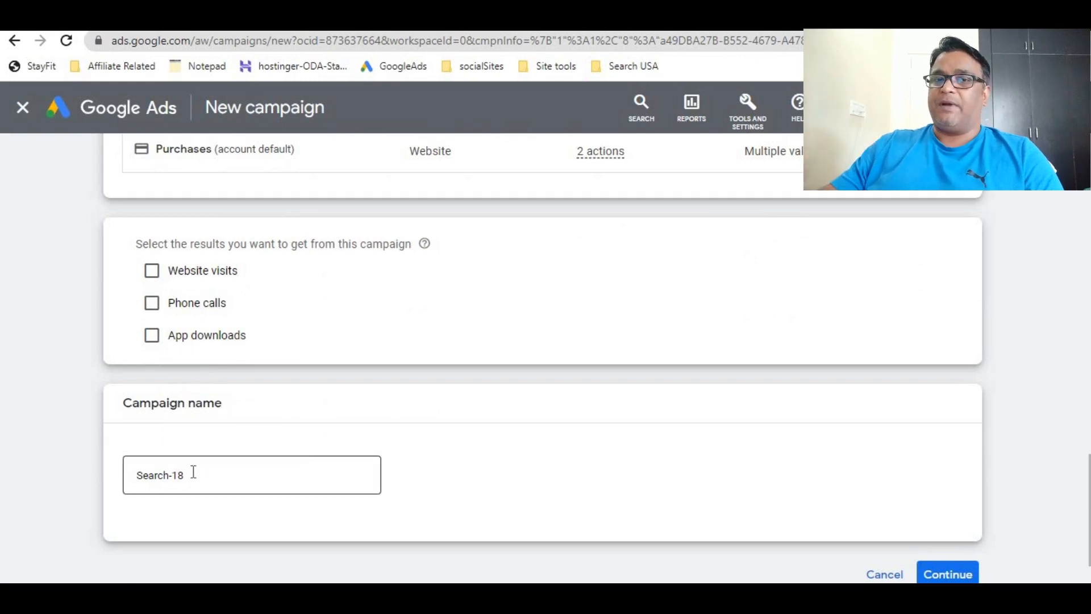
drag(193, 474, 126, 477)
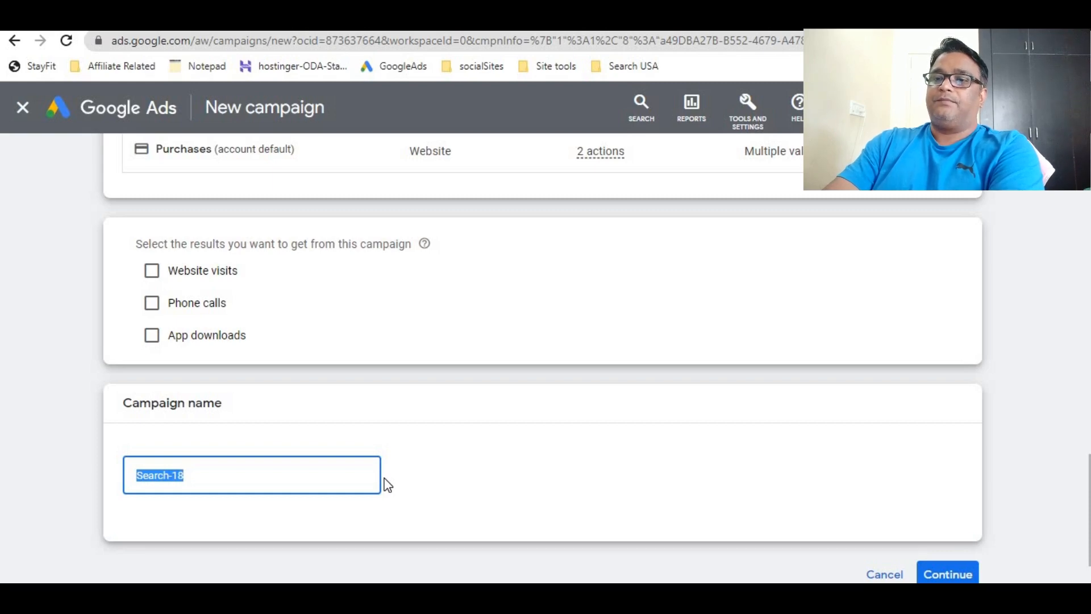
text(glucof)
key(BackSpace)
text(nite)
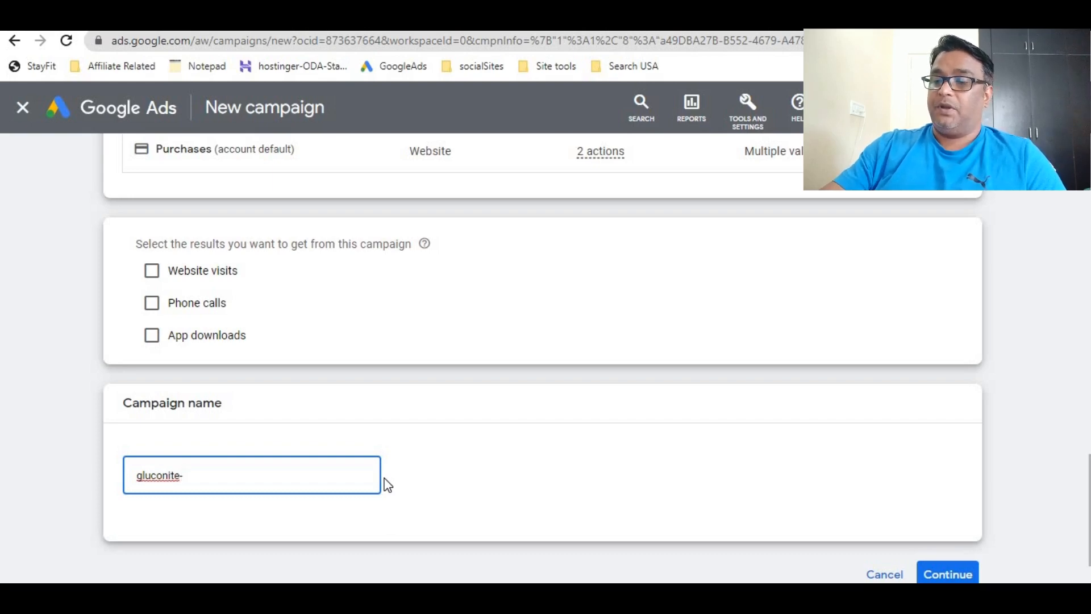
text(-camo)
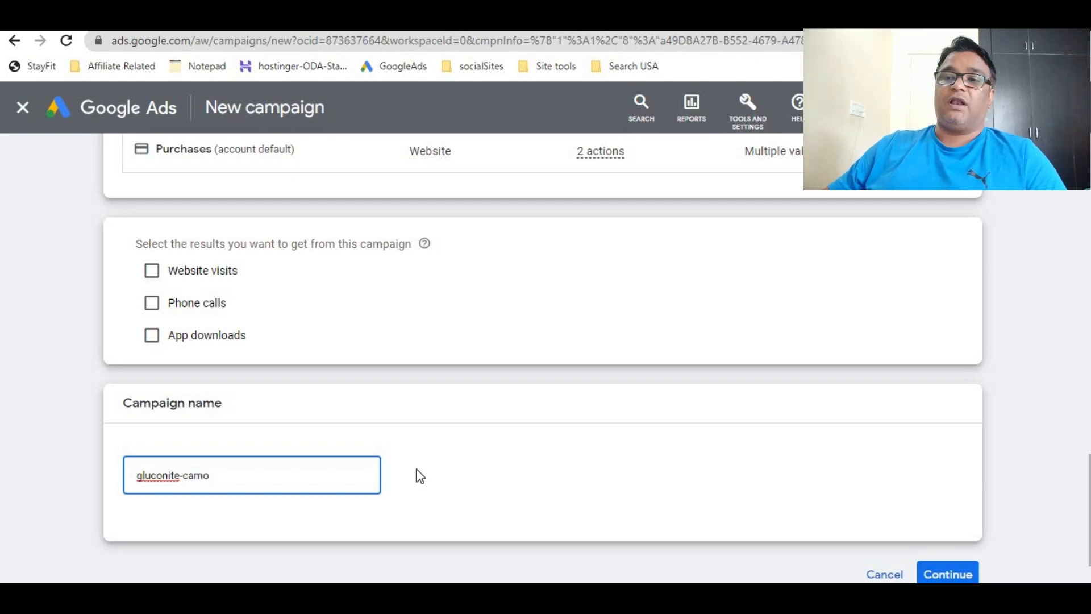
key(BackSpace)
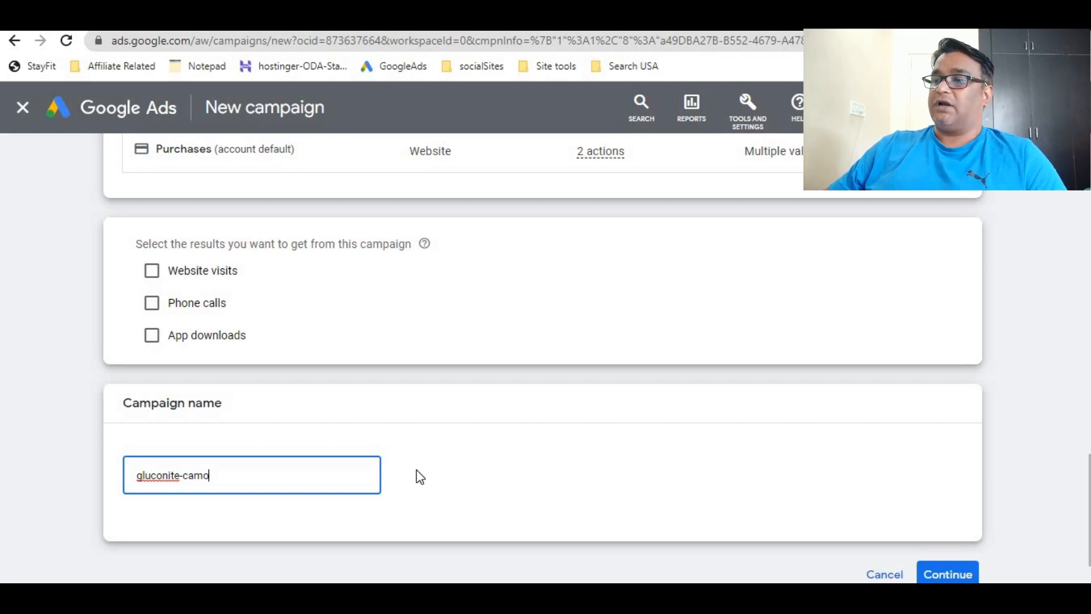
text(p)
double_click(145, 475)
click(978, 576)
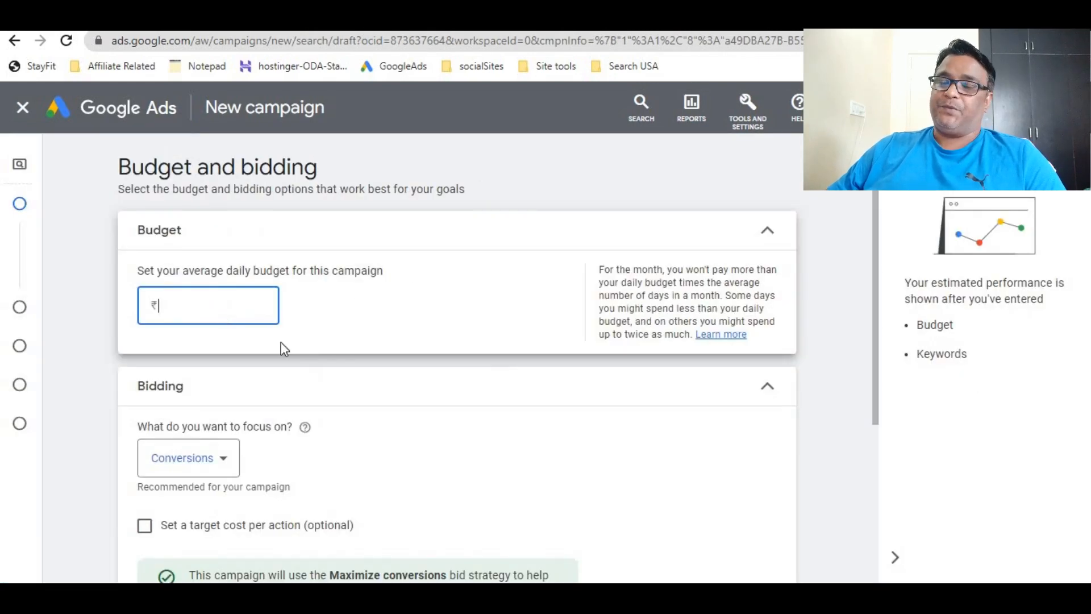
- Set the campaign's average daily budget to ₹4000
drag(133, 234, 224, 240)
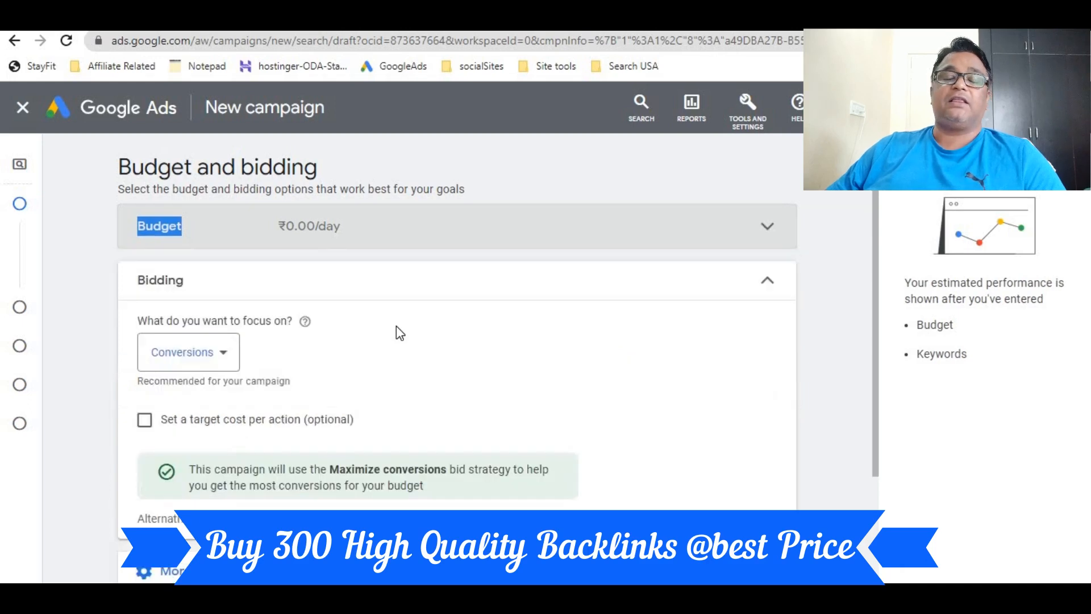
click(217, 246)
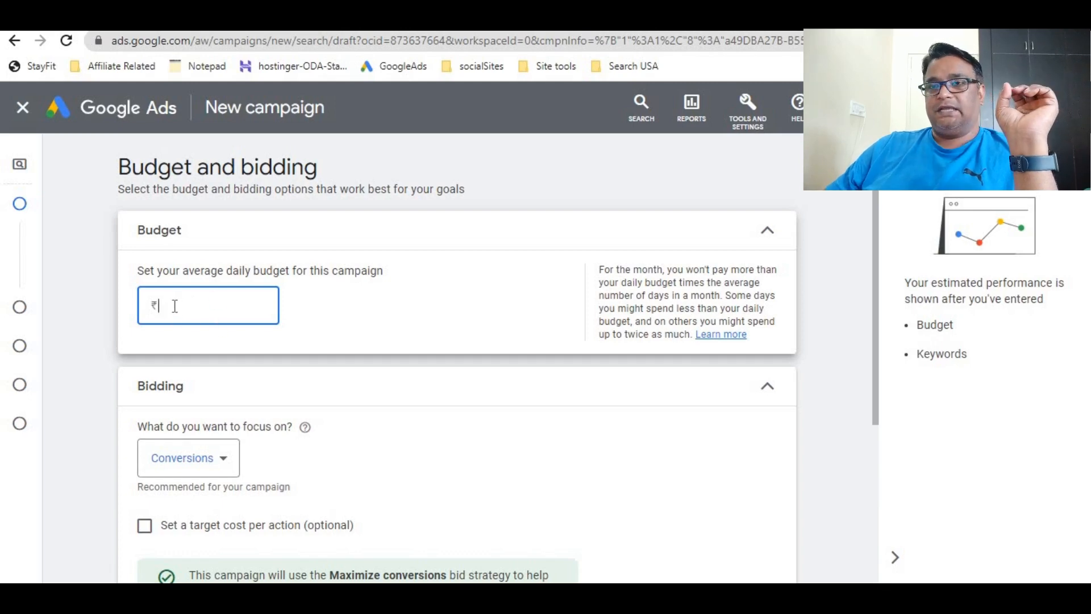
text(4000)
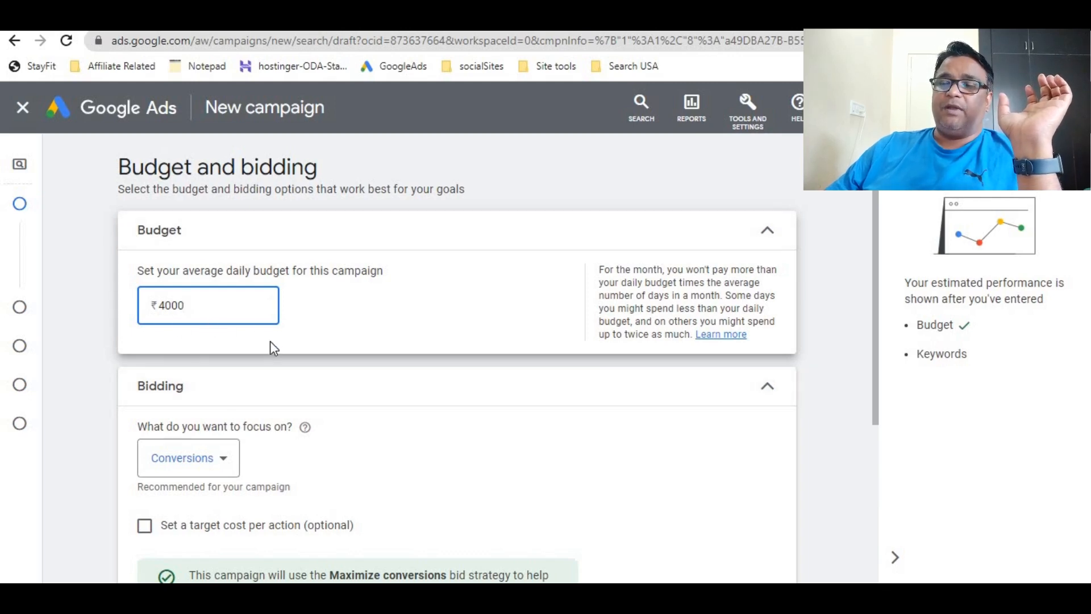
- Keep bidding focused on Conversions with no target cost per action, and continue to the campaign settings
scroll(372, 355, down, 3)
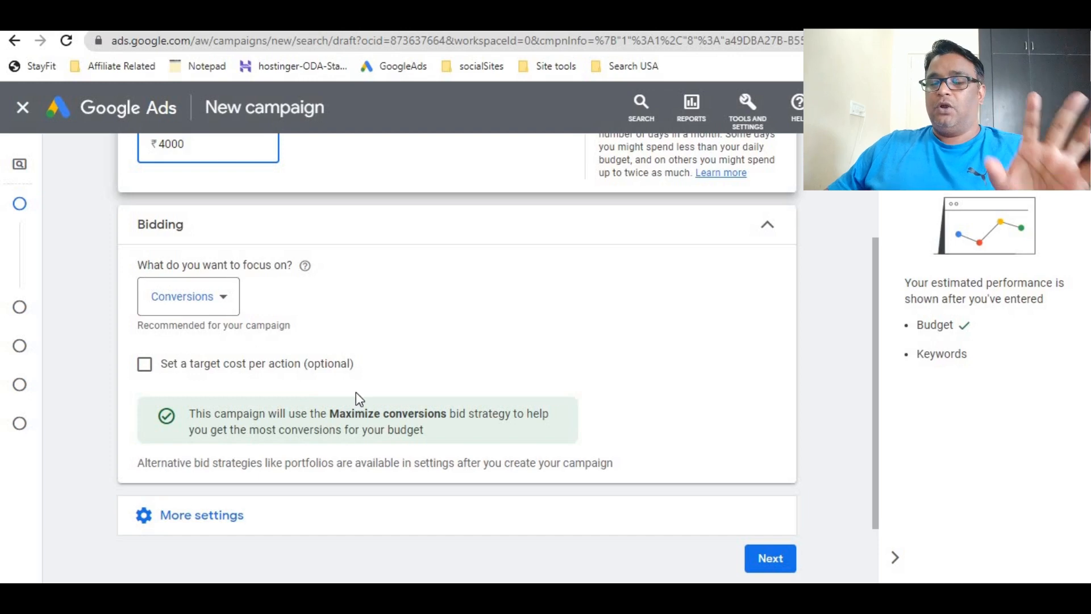
drag(330, 413, 448, 411)
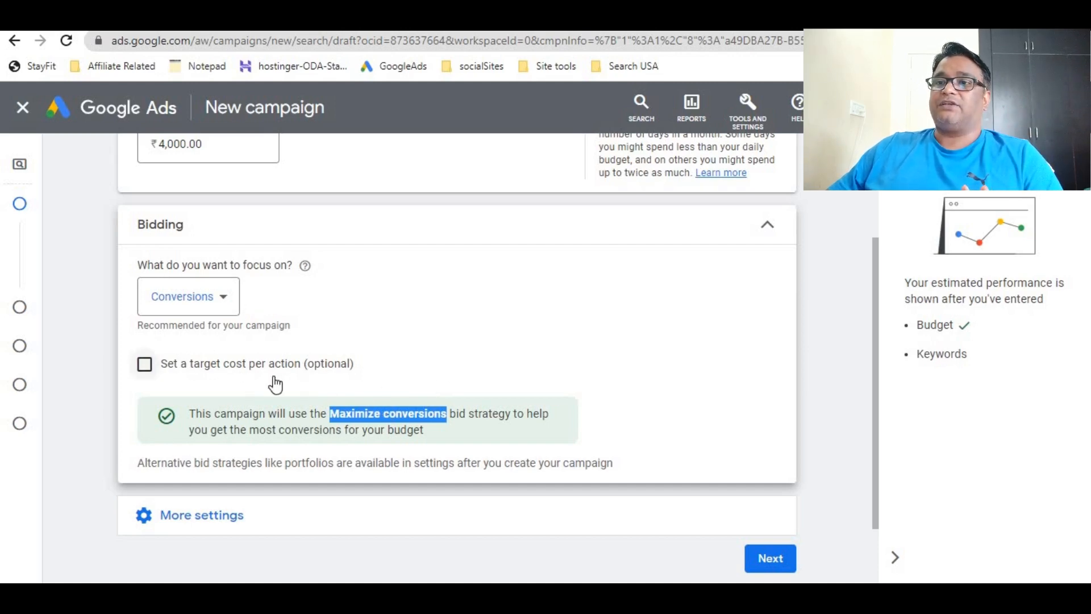
scroll(507, 396, down, 1)
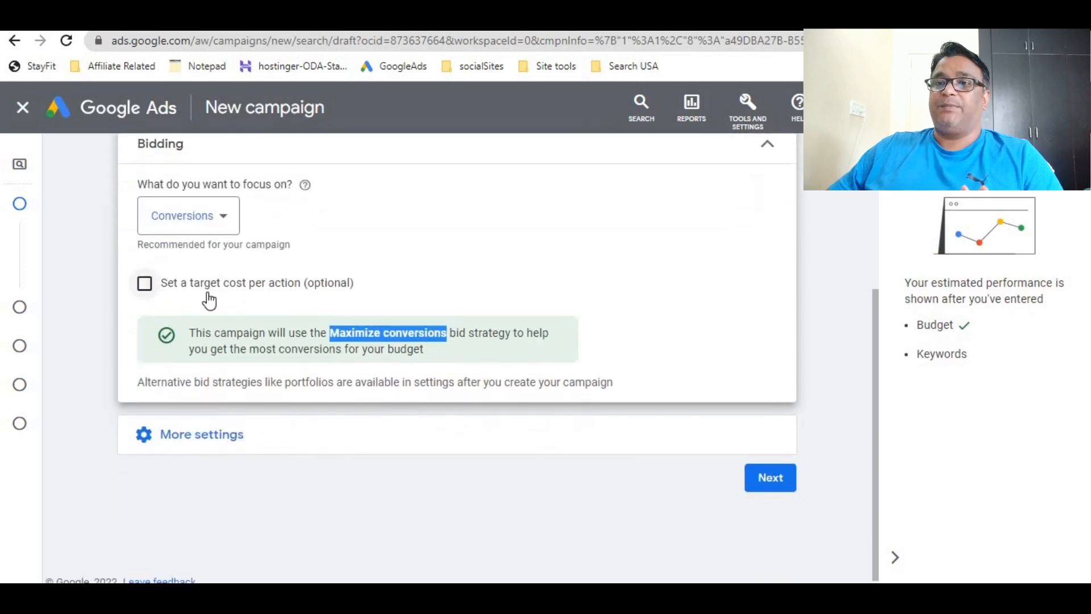
click(149, 290)
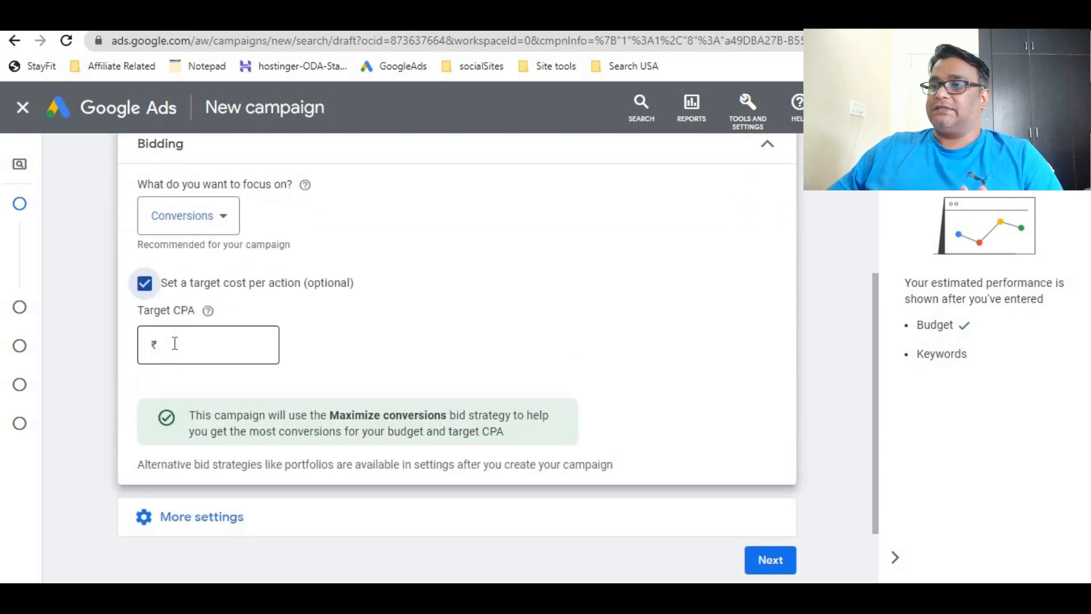
click(145, 284)
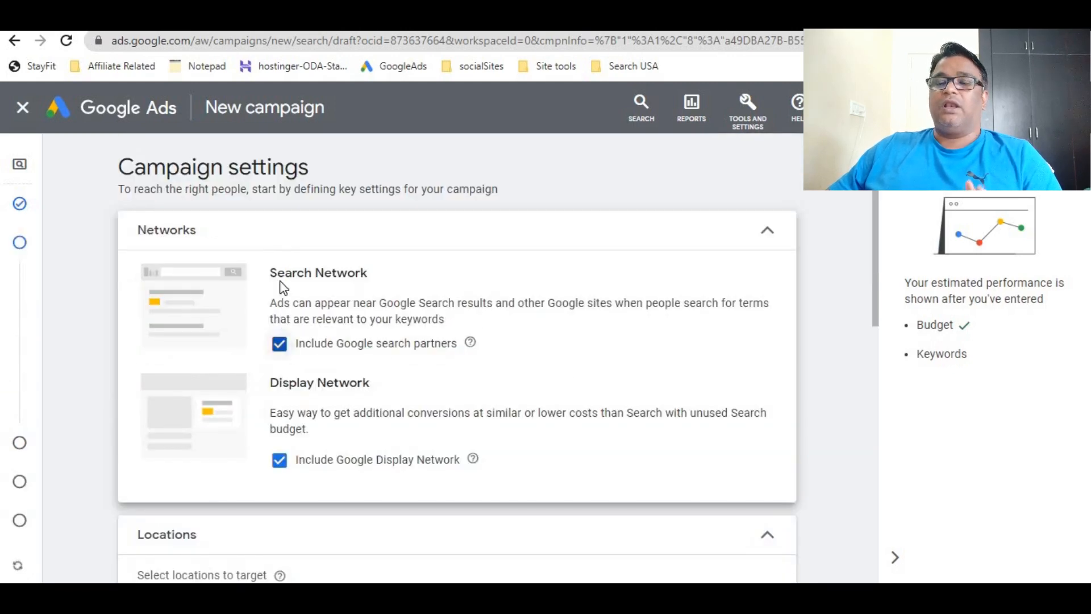
- Exclude Google search partners and the Google Display Network from the campaign's networks
click(279, 341)
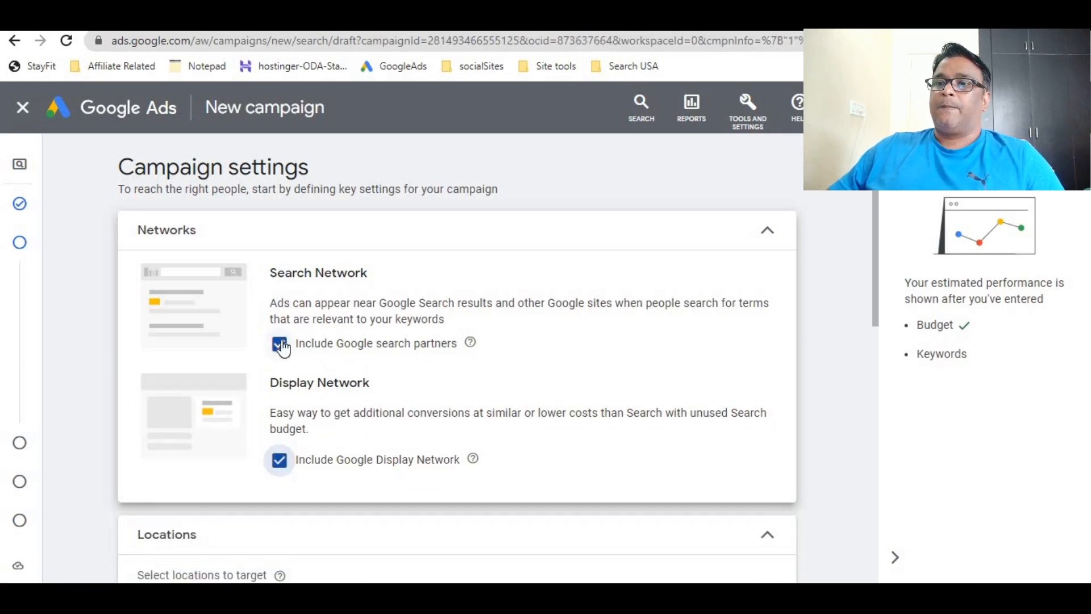
scroll(282, 348, down, 1)
click(279, 262)
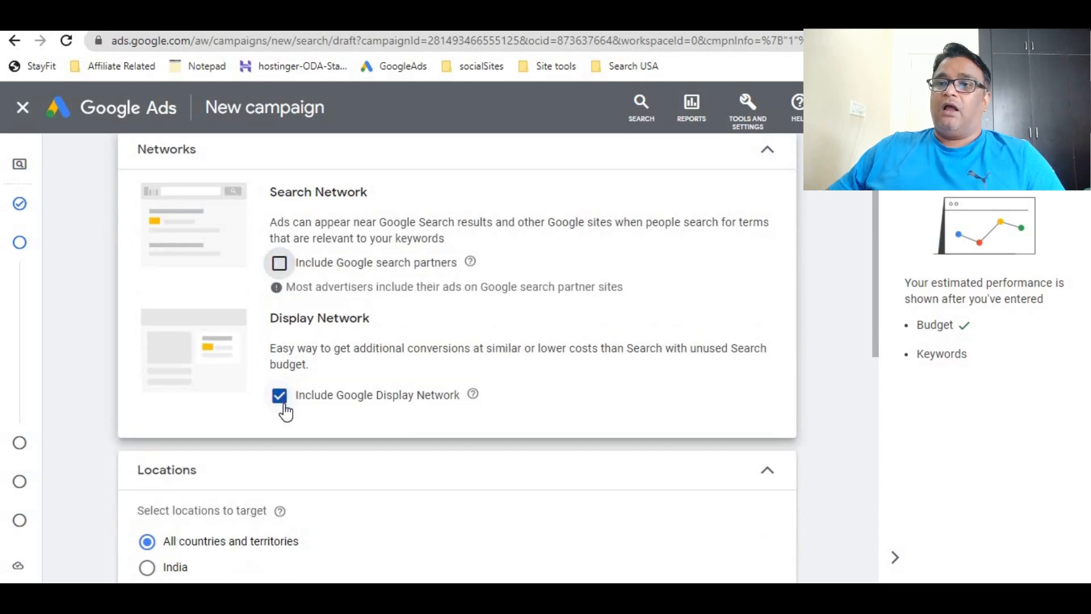
click(458, 396)
- Target the United States as the campaign's location instead of all countries and territories, keeping English as the language
scroll(458, 397, down, 4)
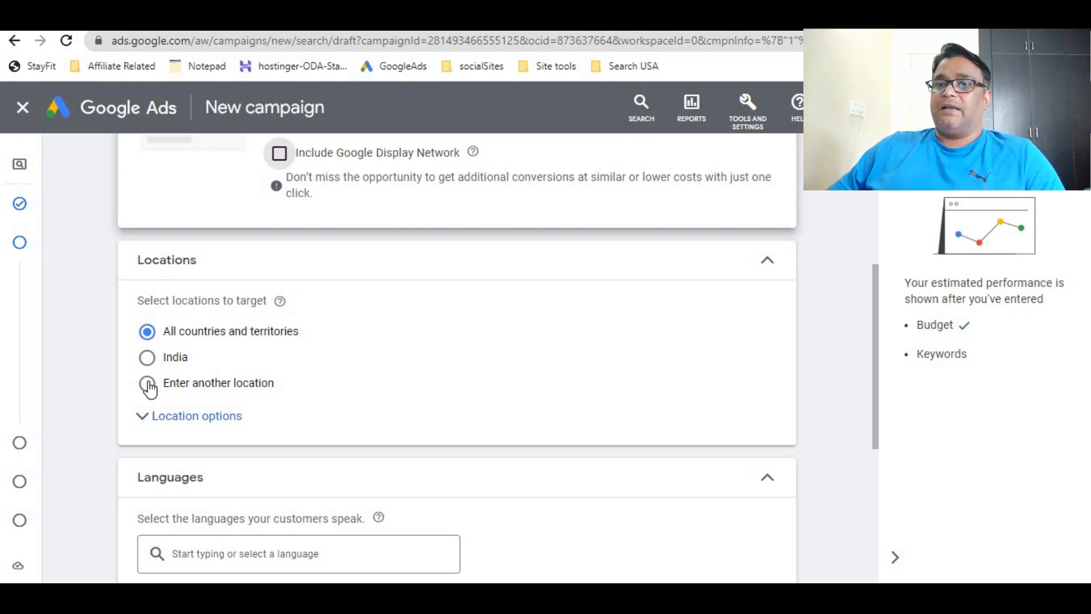
click(147, 385)
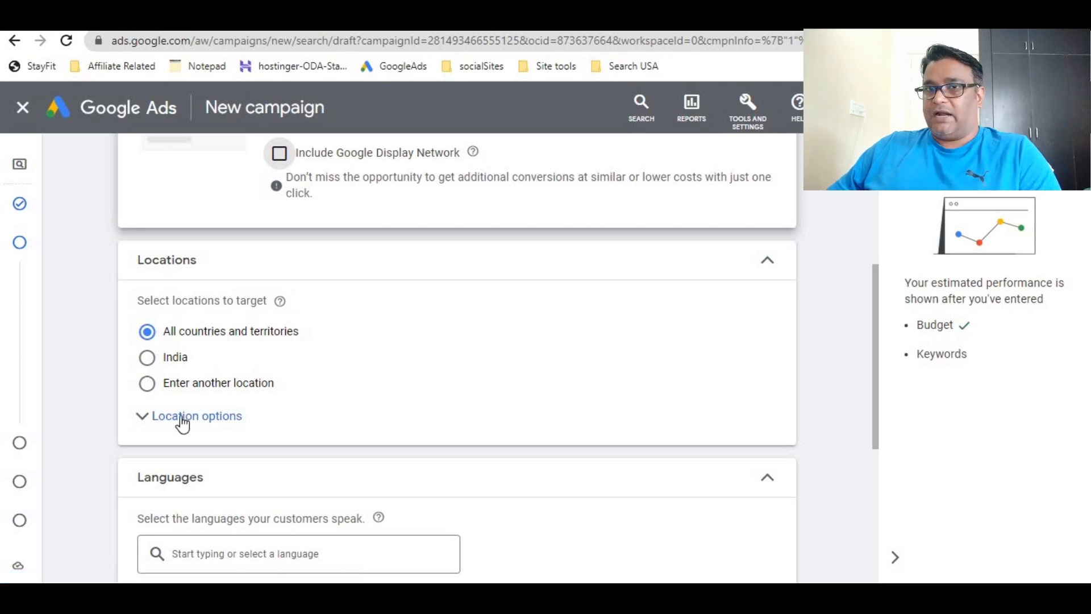
click(210, 432)
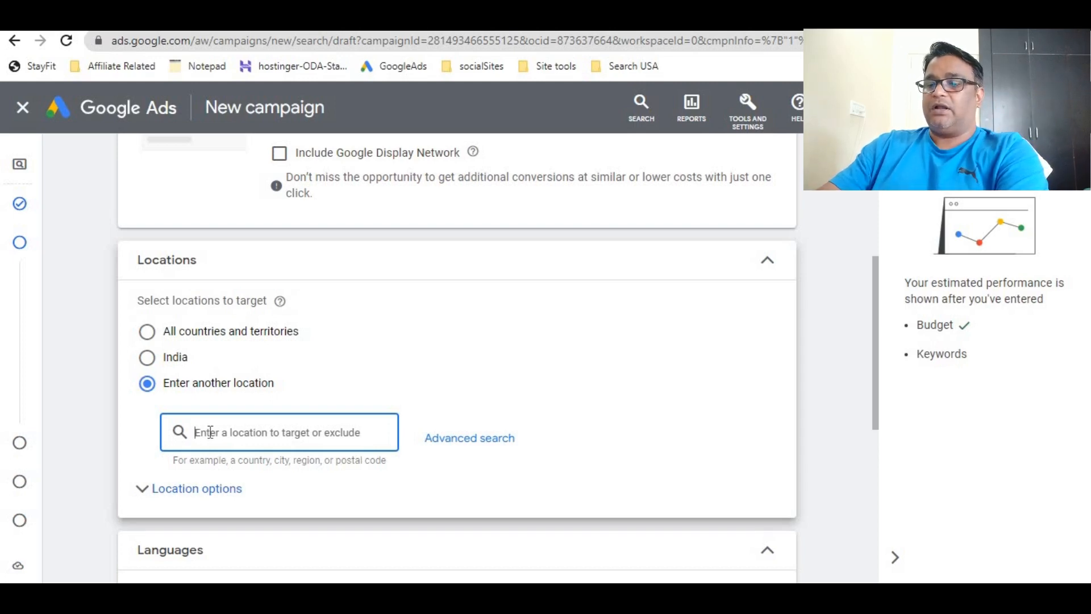
text(un)
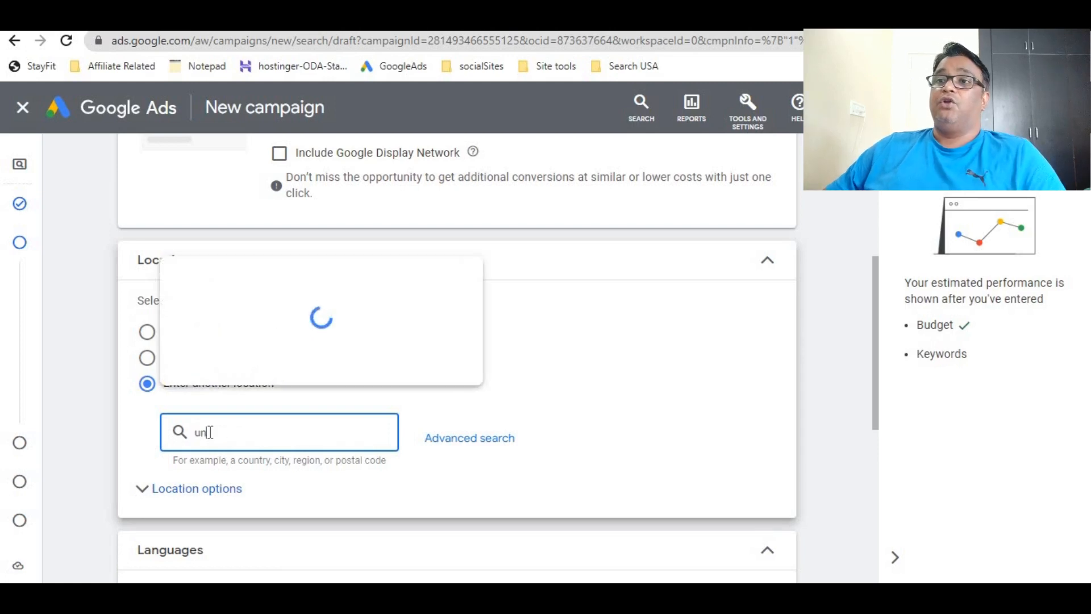
text(t)
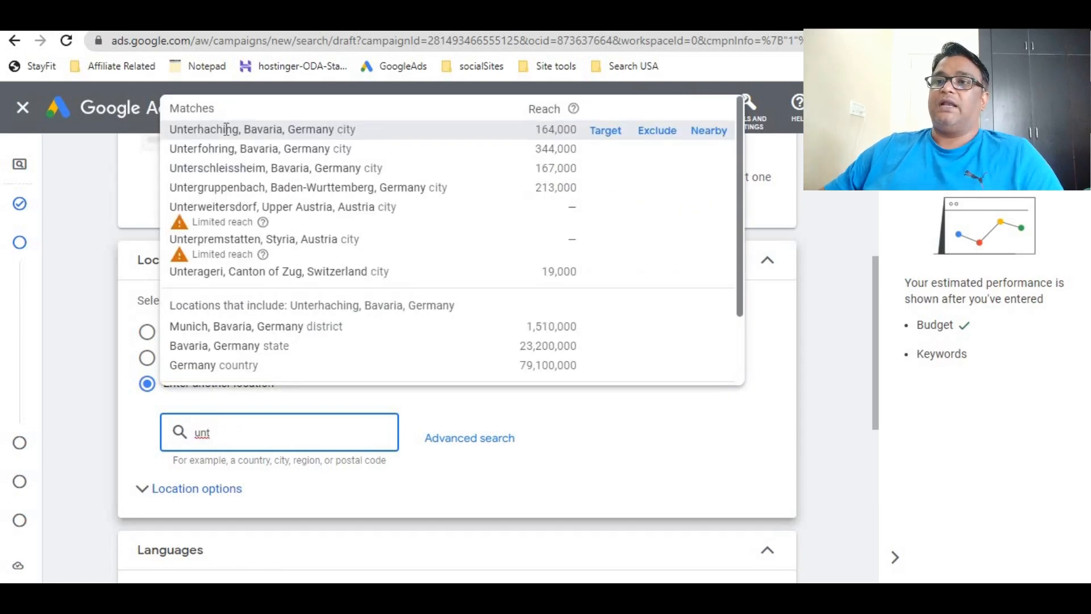
key(BackSpace)
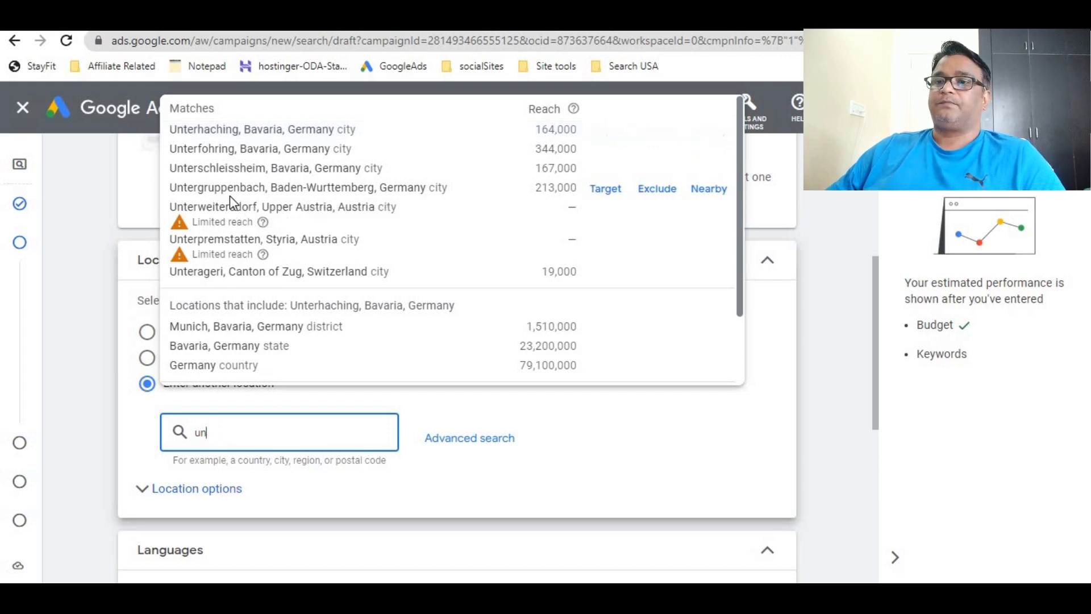
text(it)
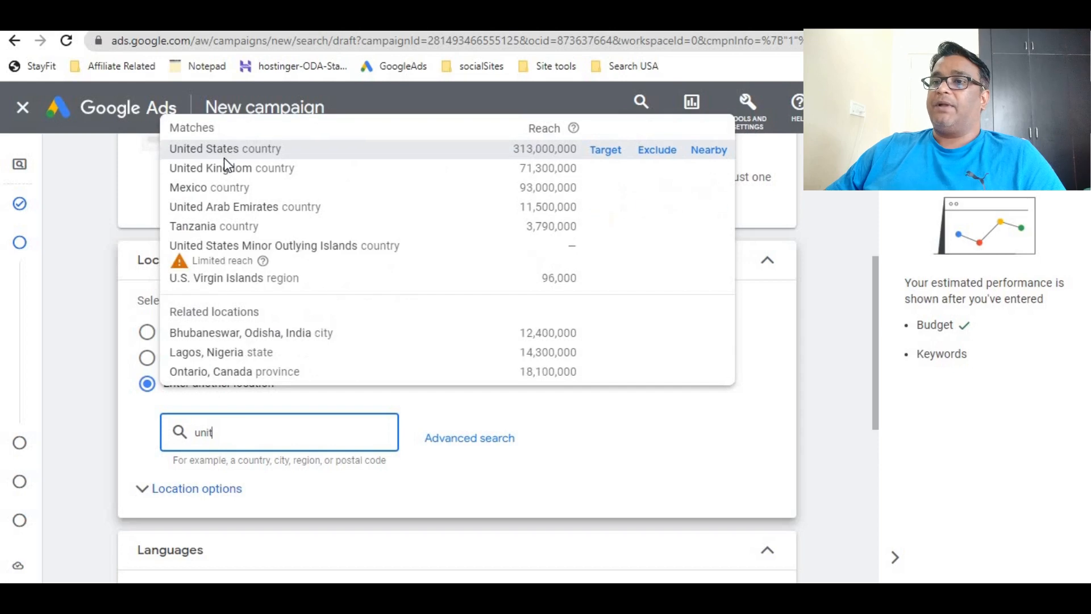
click(230, 148)
scroll(462, 494, down, 2)
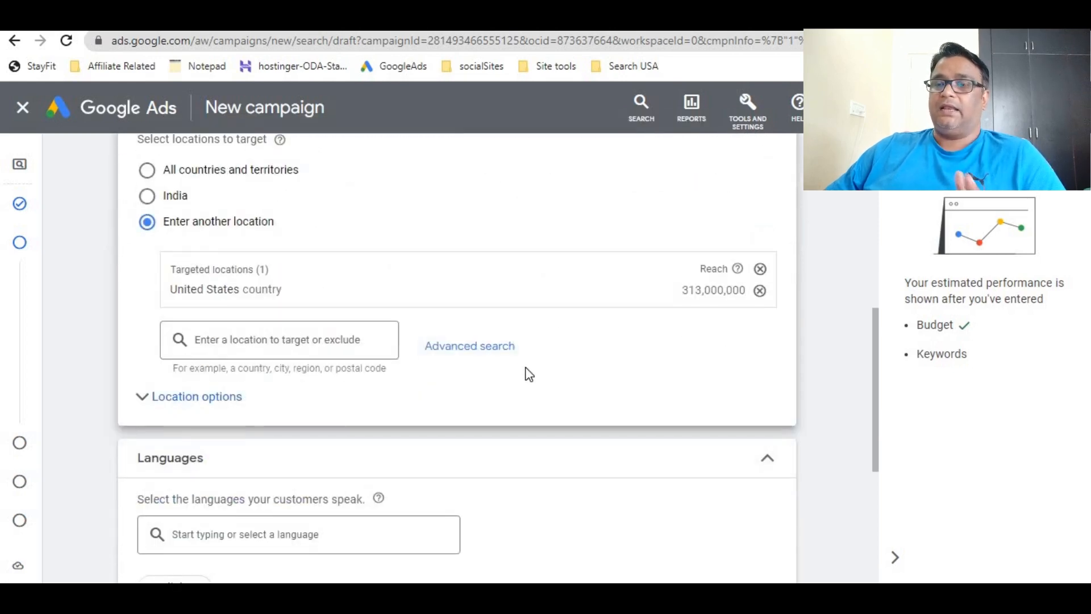
scroll(526, 372, down, 3)
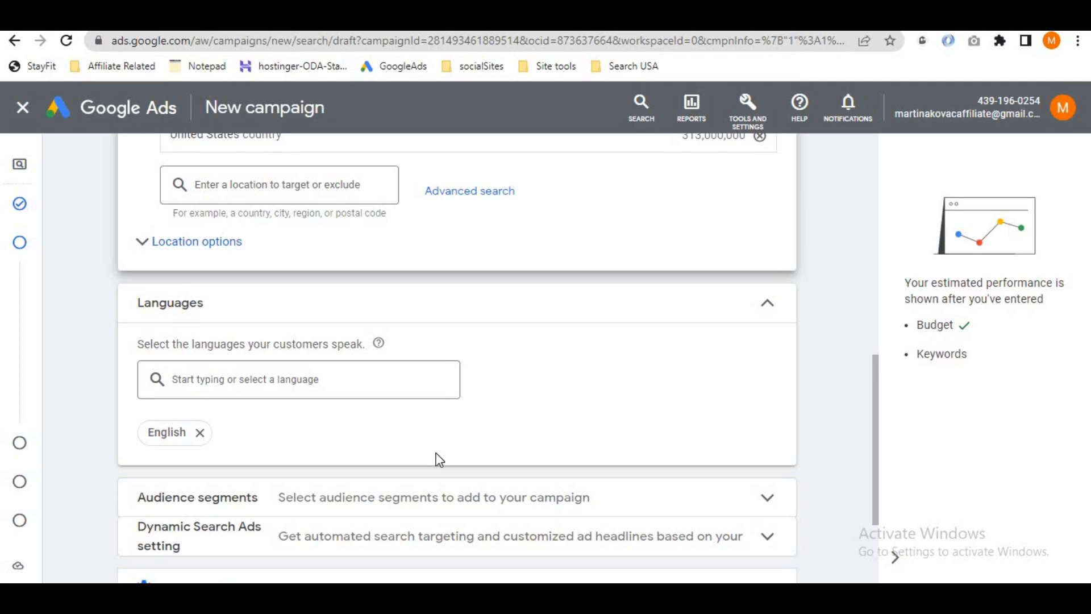
scroll(438, 458, down, 3)
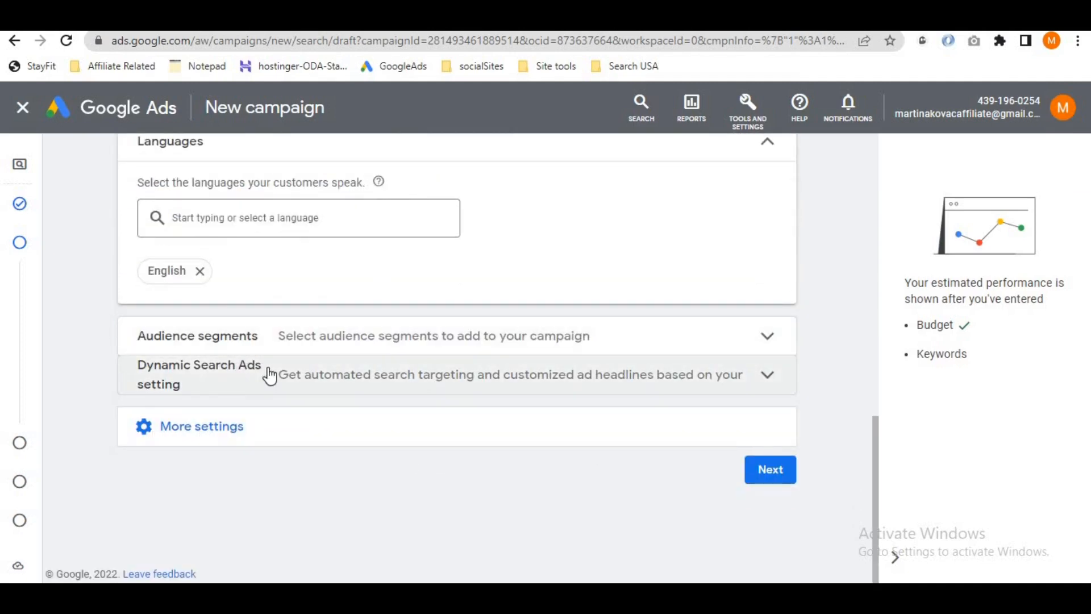
- Continue from the campaign settings to keywords and ads, and rename the ad group as gluconite-AG
click(771, 472)
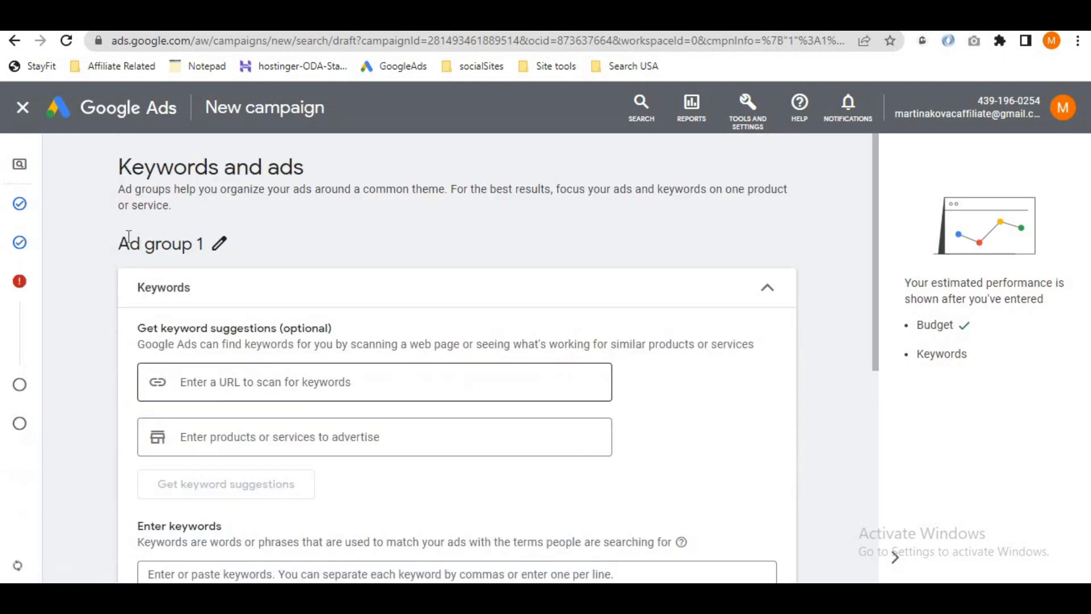
drag(122, 247, 183, 248)
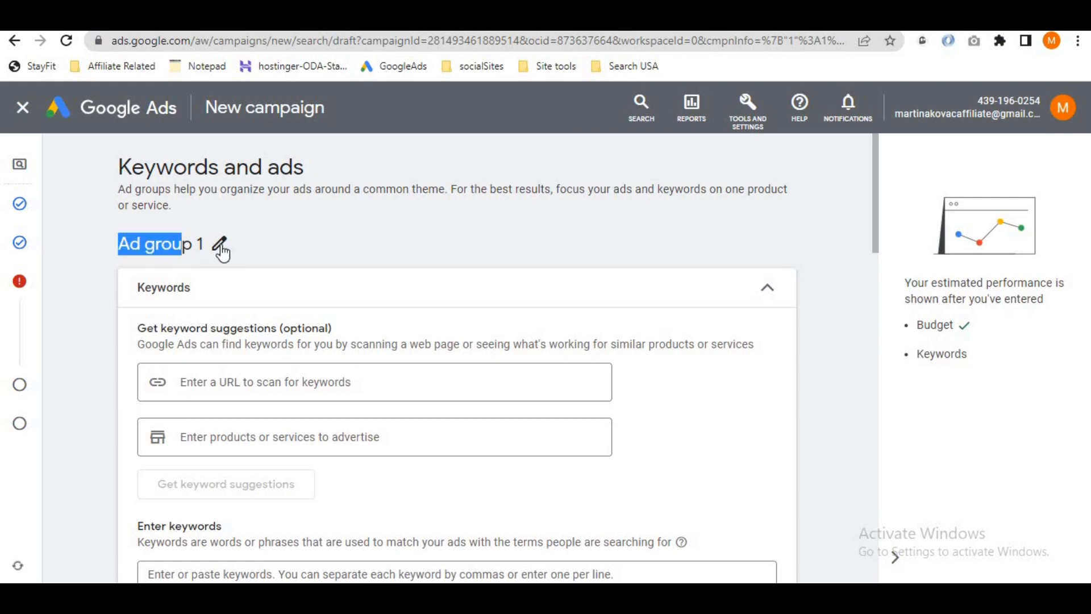
click(221, 247)
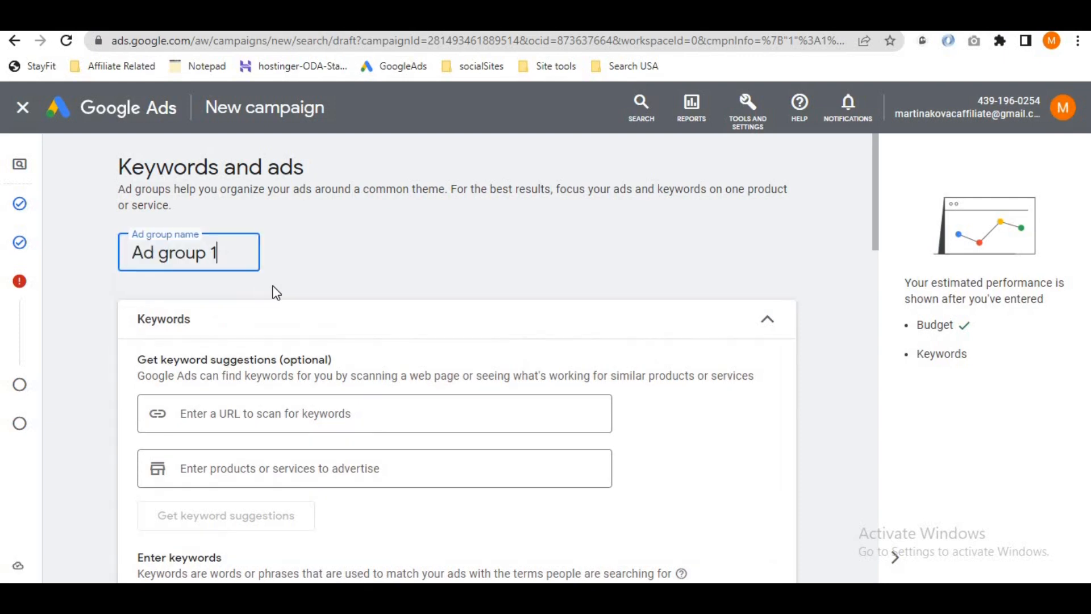
triple_click(145, 255)
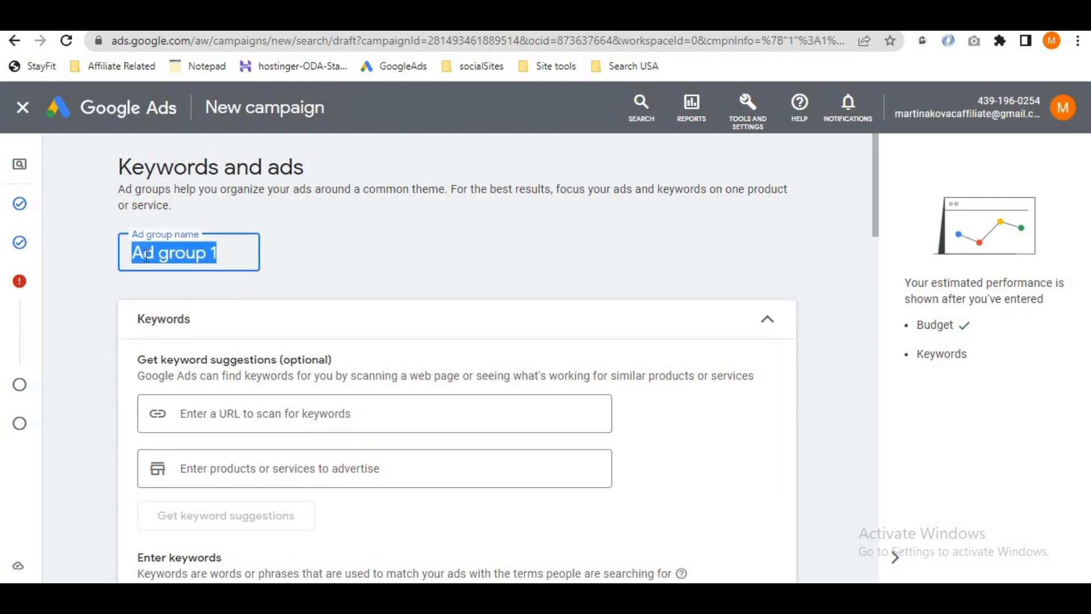
text(gl)
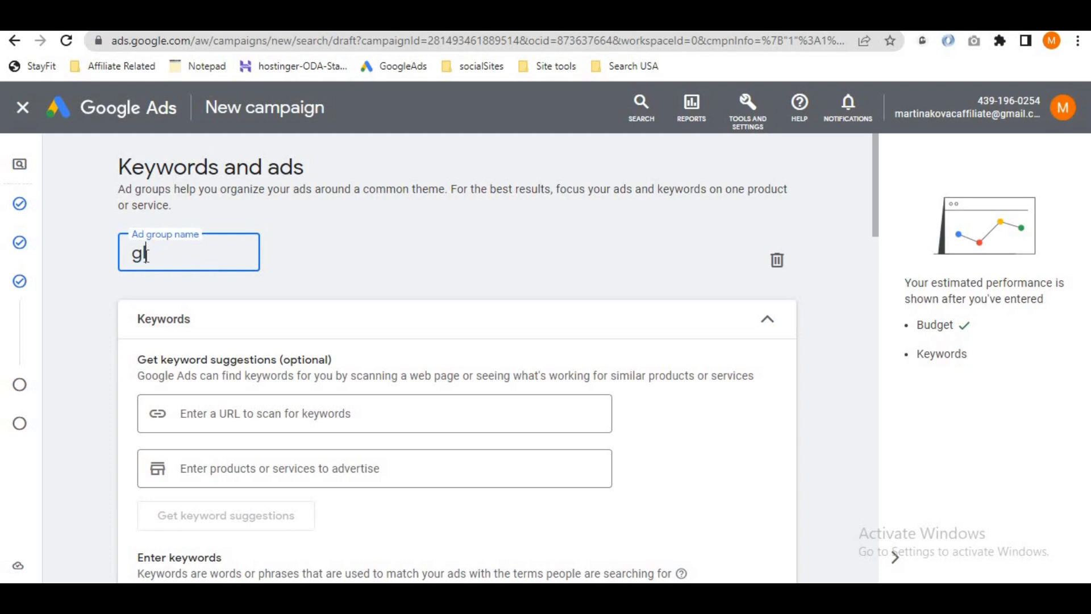
text(uconite-=AG)
key(Left)
key(Left)
key(Left)
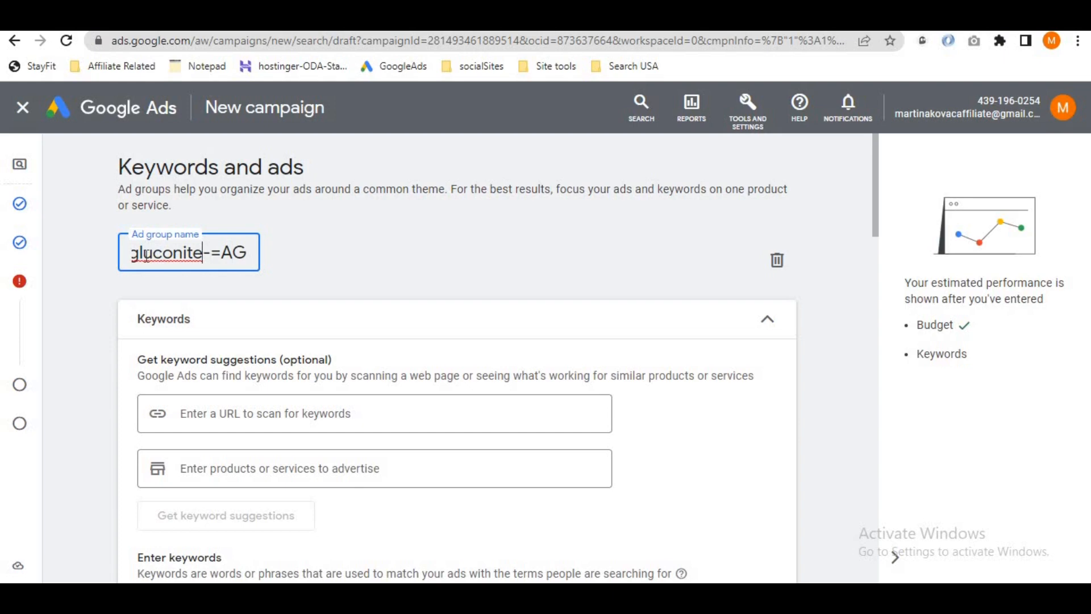
key(Delete)
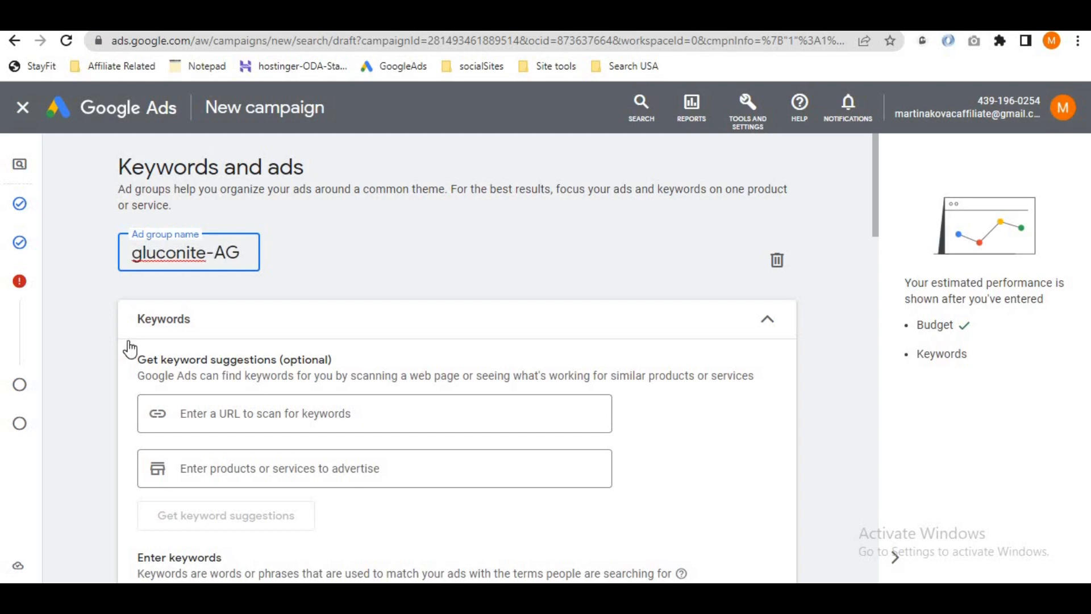
double_click(319, 358)
double_click(307, 345)
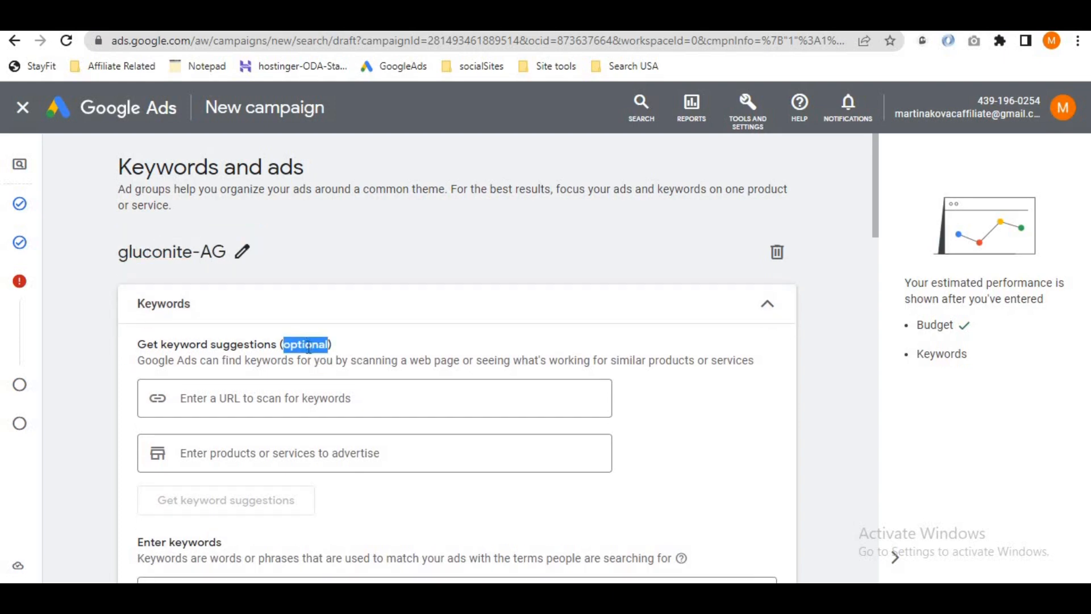
click(373, 347)
- Enter "gluconite review" as the ad group's first keyword, correcting the spelling of "review"
scroll(374, 350, down, 1)
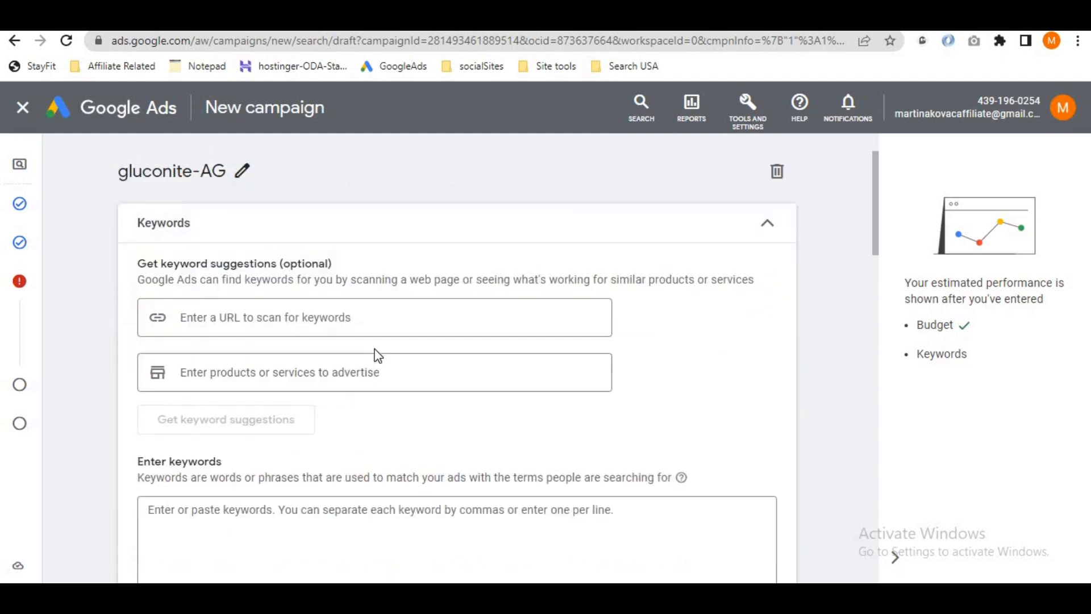
scroll(374, 356, down, 1)
scroll(317, 421, down, 1)
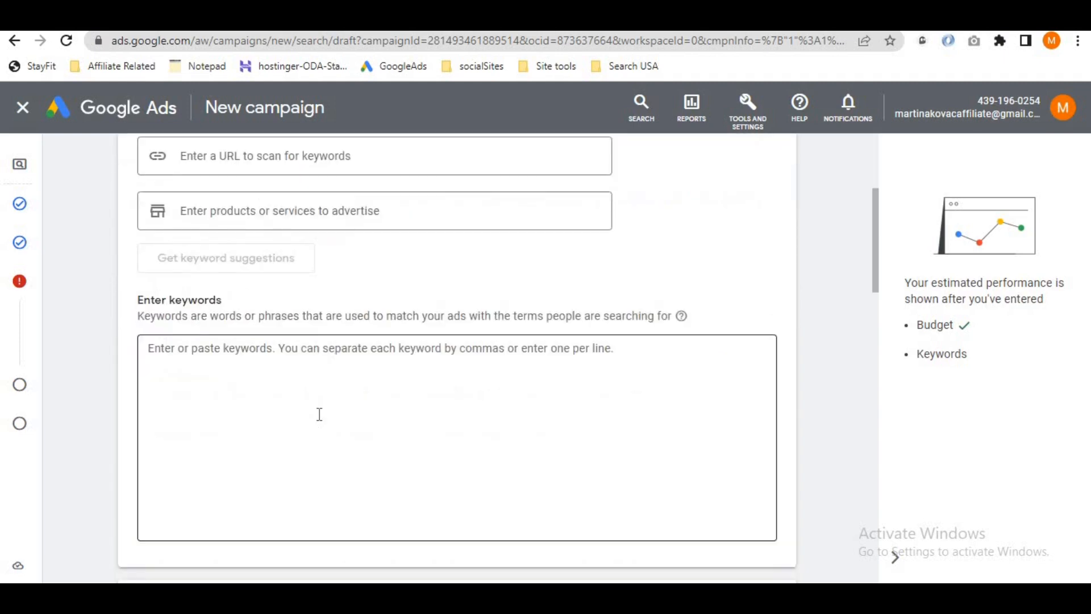
click(195, 390)
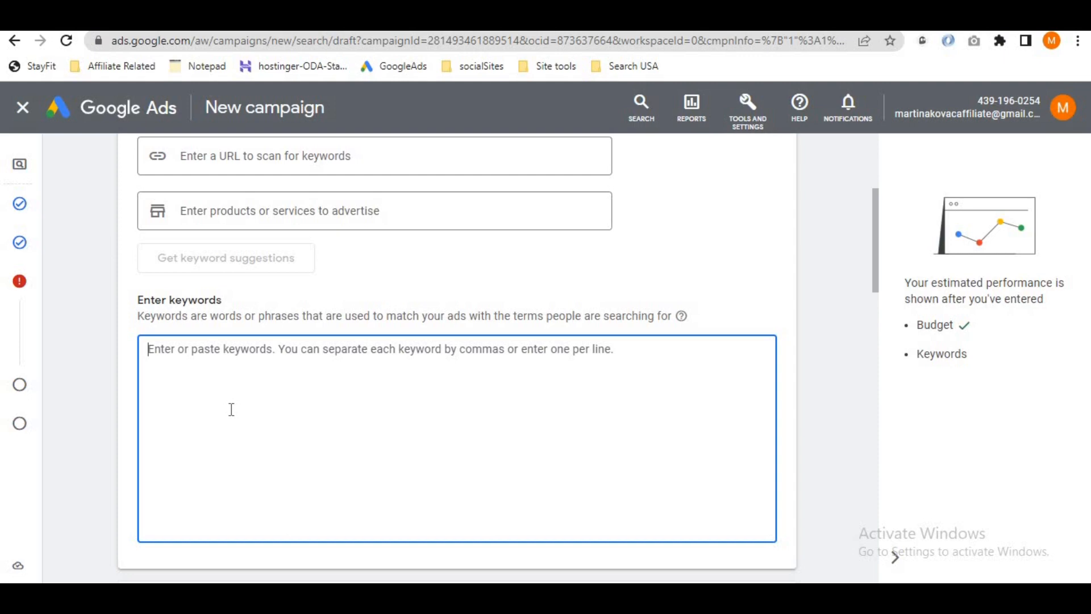
text(gluc)
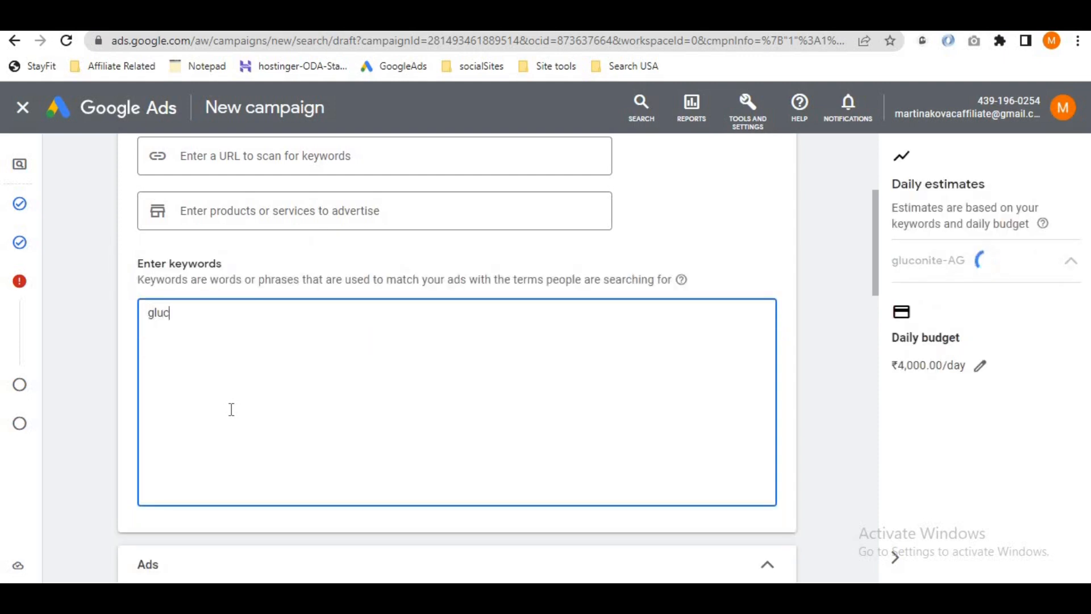
text(onite reivew)
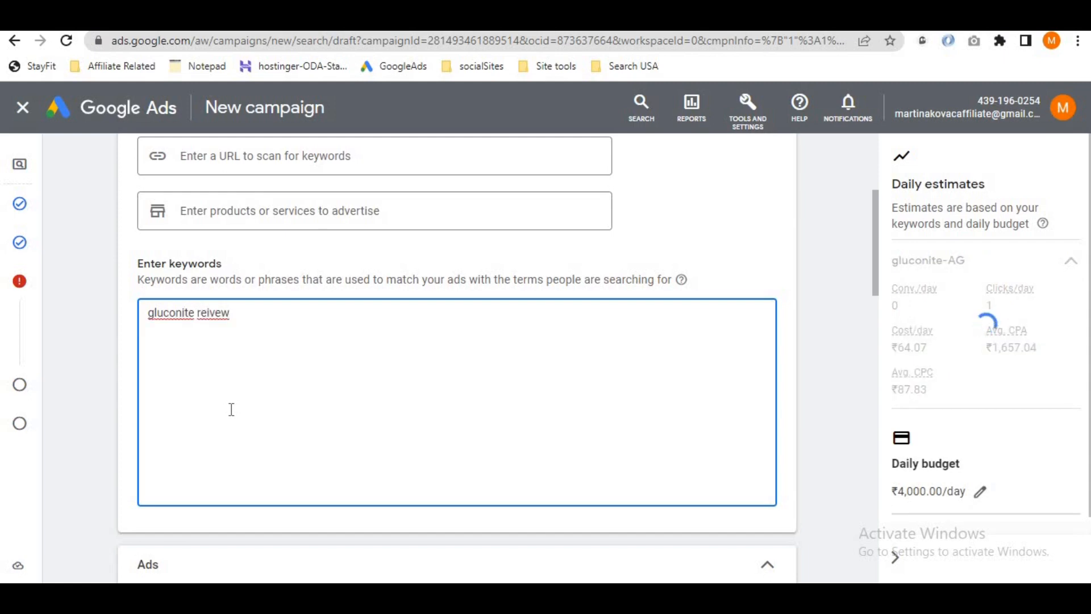
key(Left)
key(Left)
key(Left)
key(Left)
key(Delete)
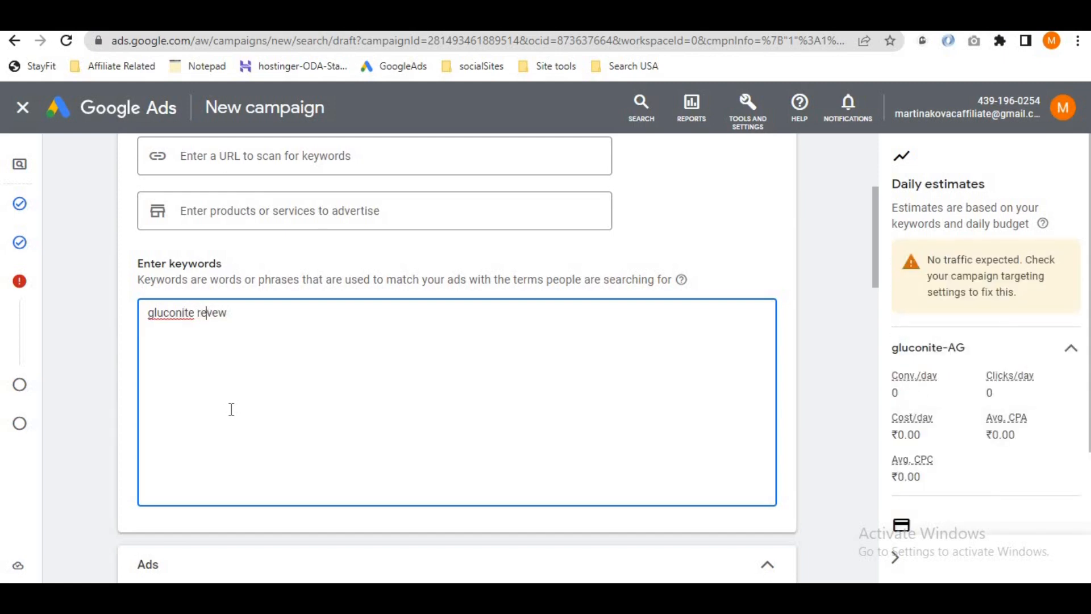
key(Right)
text(i)
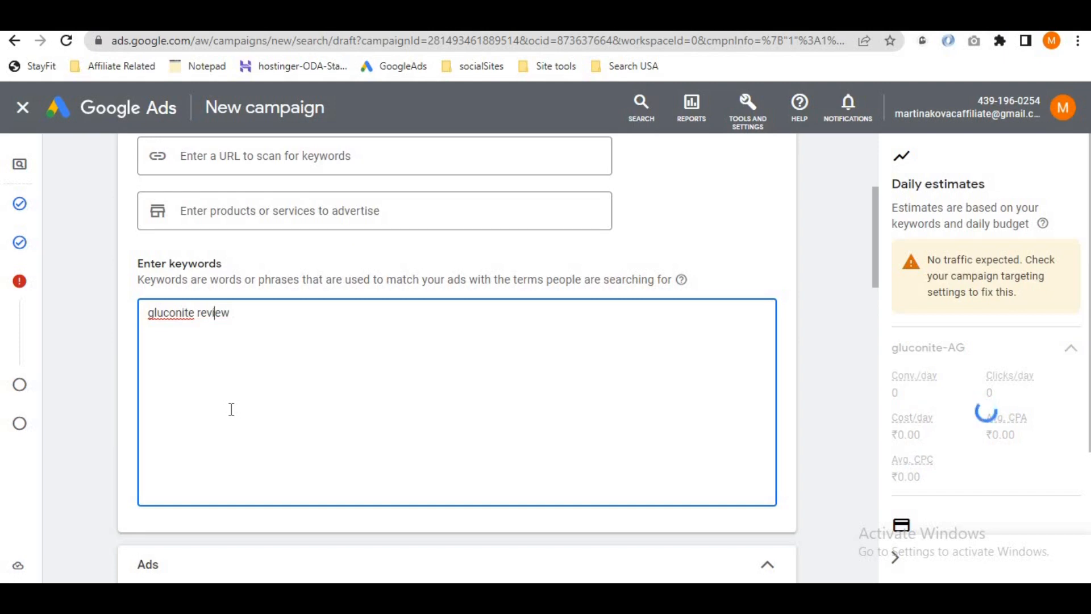
drag(230, 313, 144, 316)
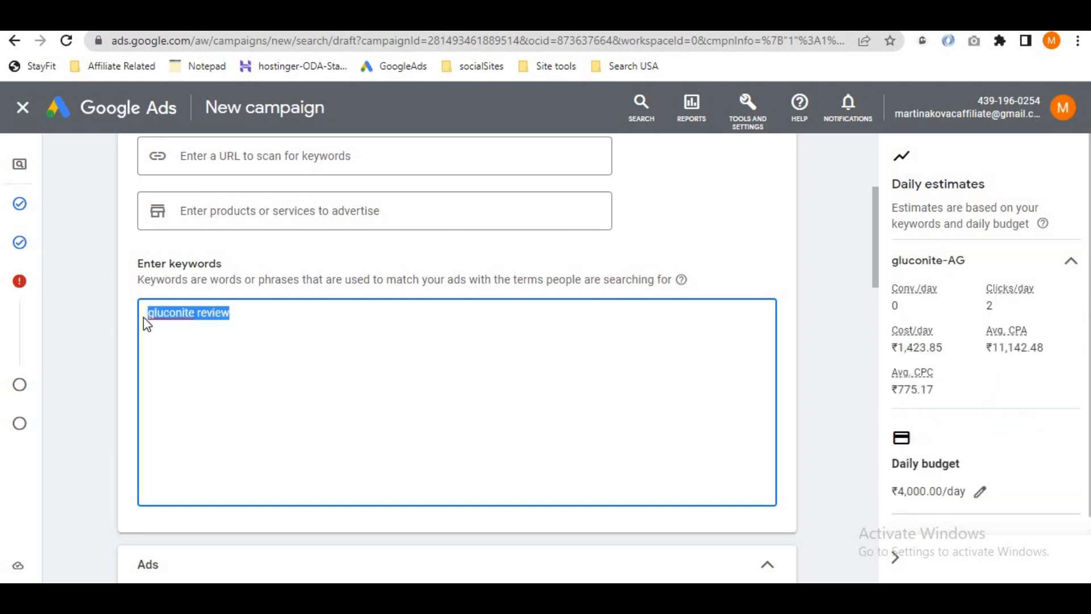
click(245, 313)
drag(244, 313, 136, 312)
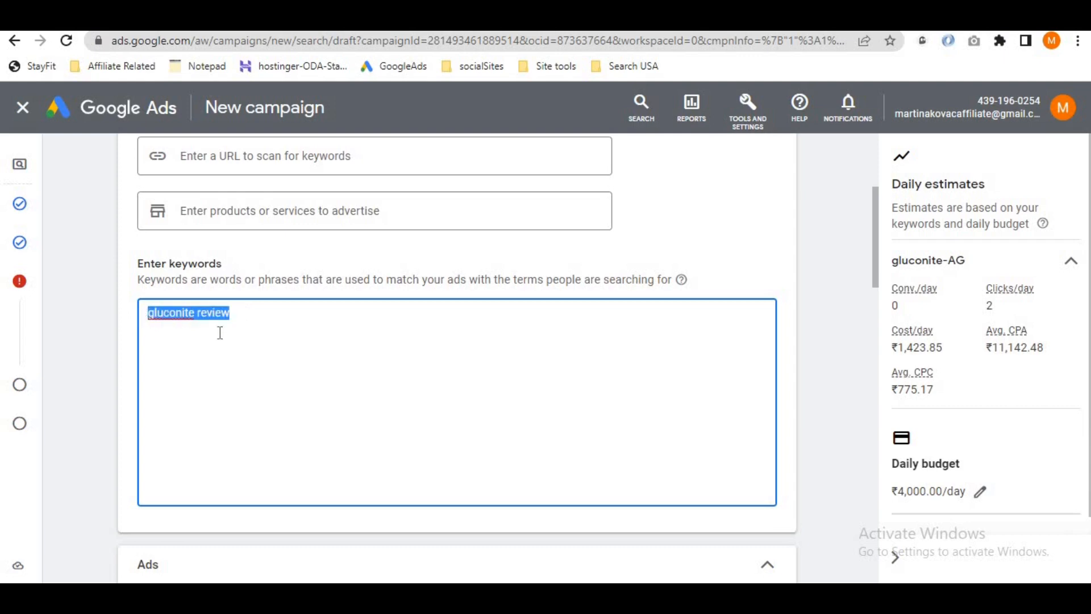
click(316, 353)
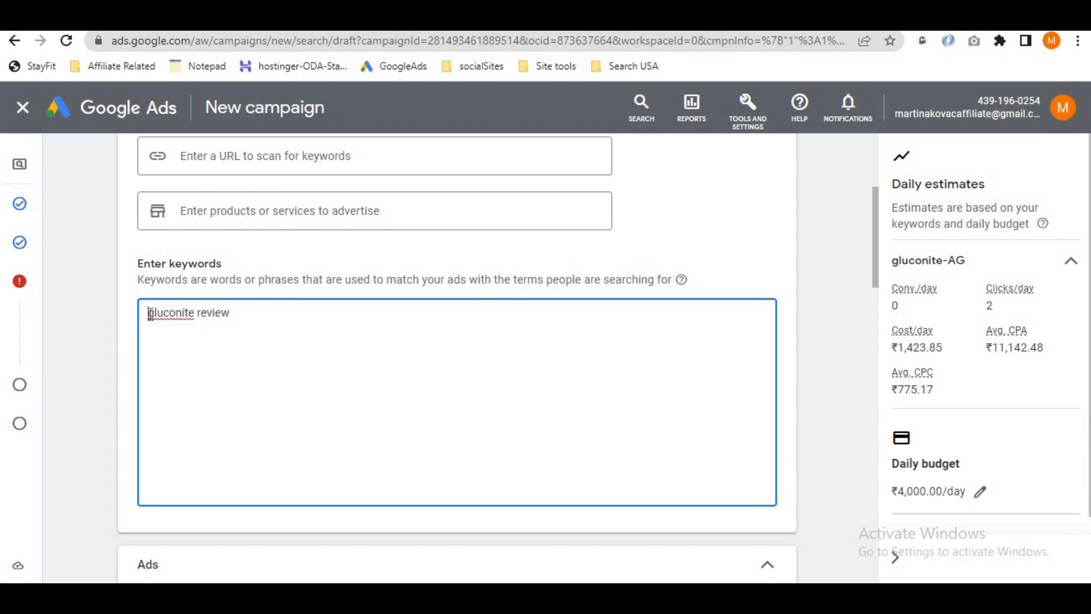
drag(149, 313, 245, 313)
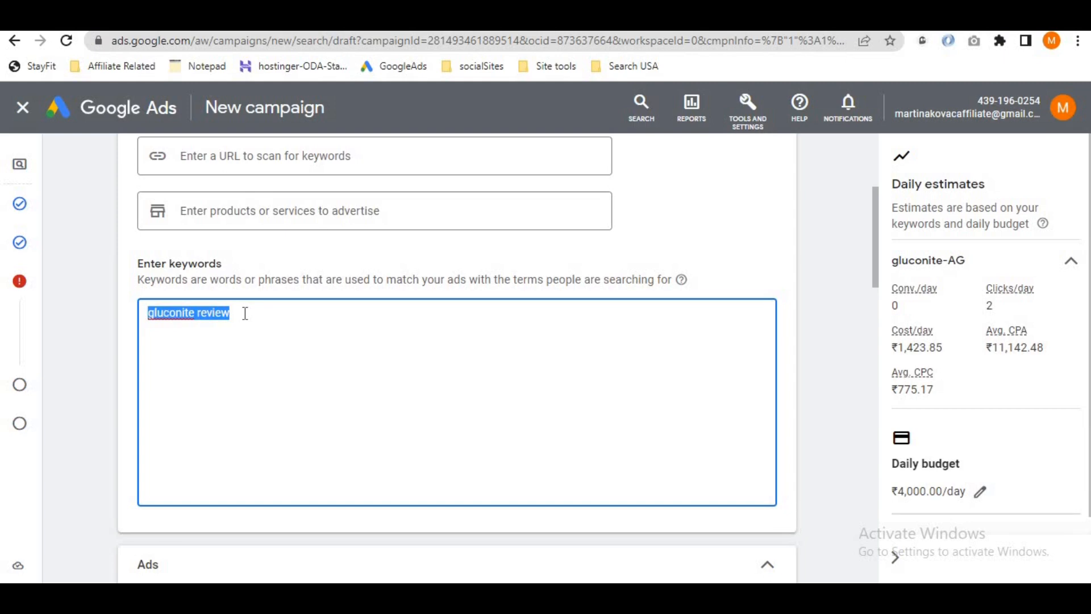
click(245, 313)
drag(207, 317, 163, 317)
click(169, 317)
double_click(168, 317)
click(193, 355)
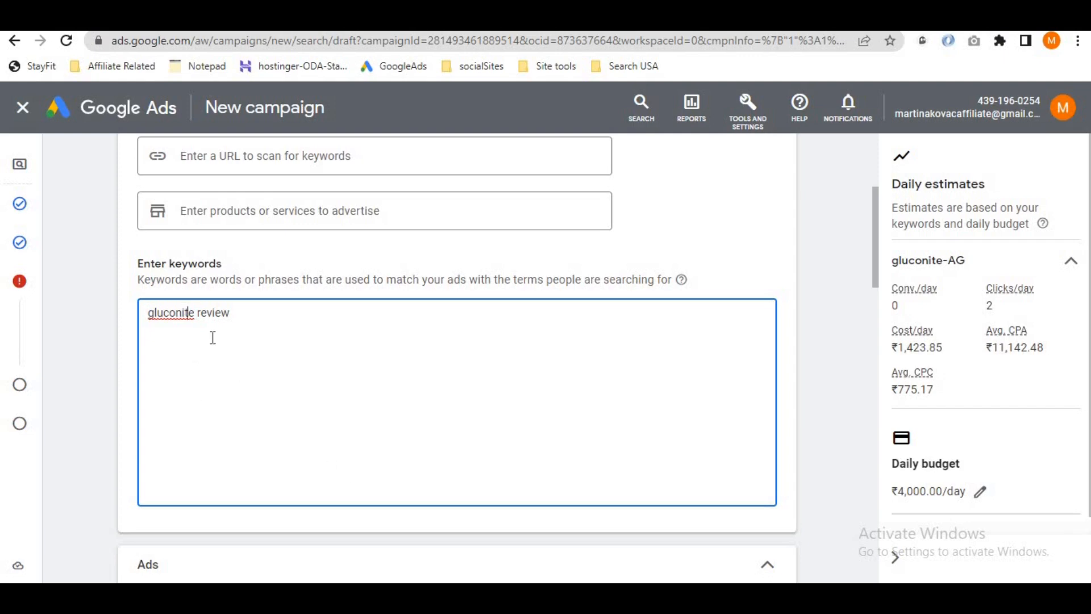
key(shift+Home)
click(242, 319)
drag(242, 319, 148, 324)
click(166, 342)
drag(246, 315, 143, 318)
- Add "gluconite supplement" and "gluconite ingridients" as further keywords, each on its own line
click(267, 346)
text(gluconite supplement )
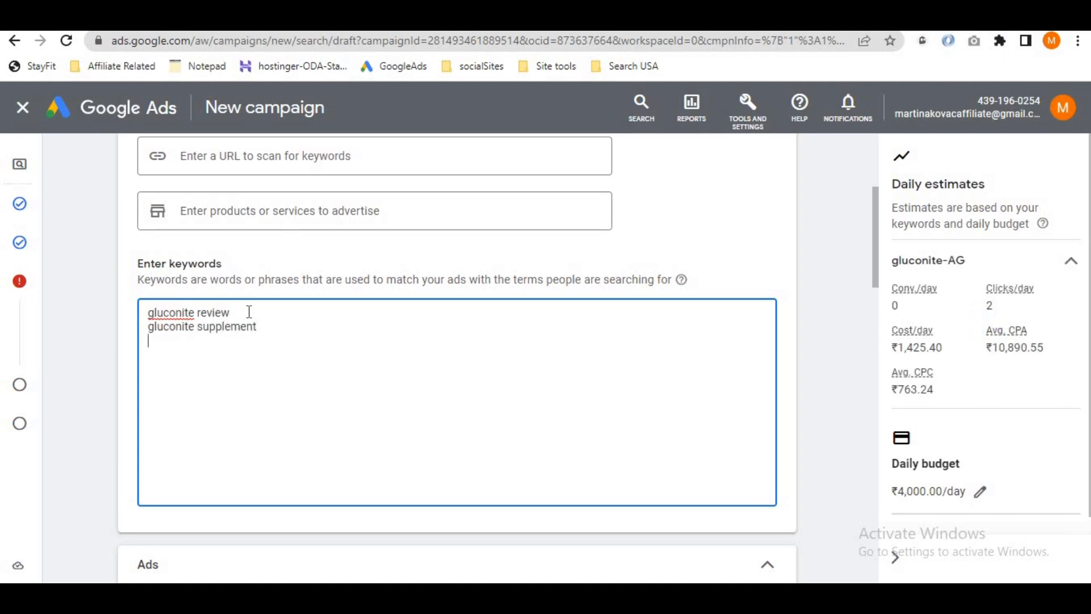
text(gluconite ingridients)
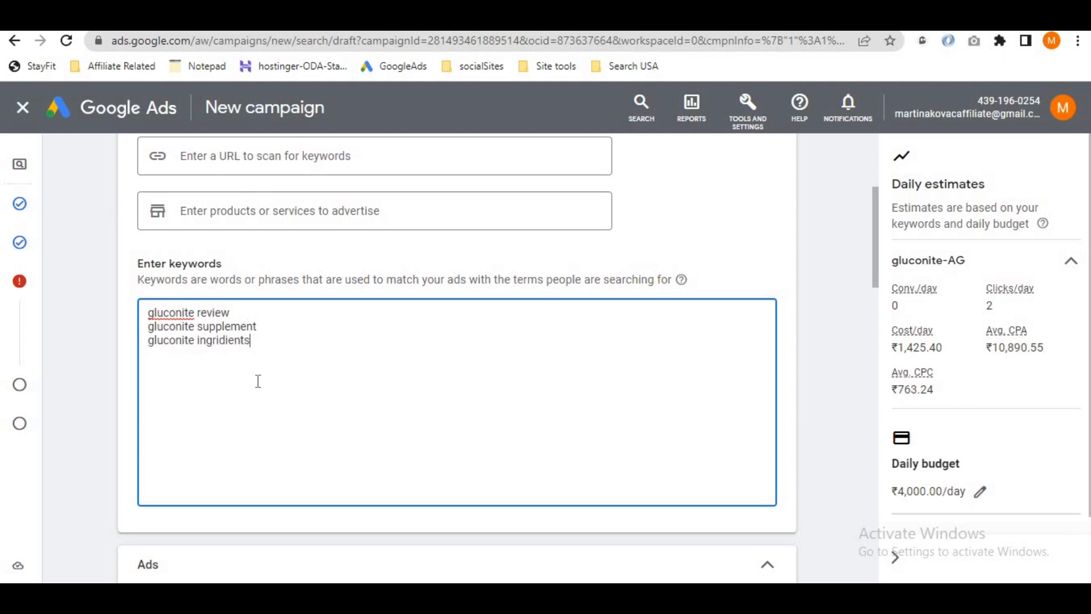
- Replace the misspelled last word of the third keyword with "Ingredients" copied from the notes file, and check the notes' spelling of "supplement"
key(ctrl+shift+Left)
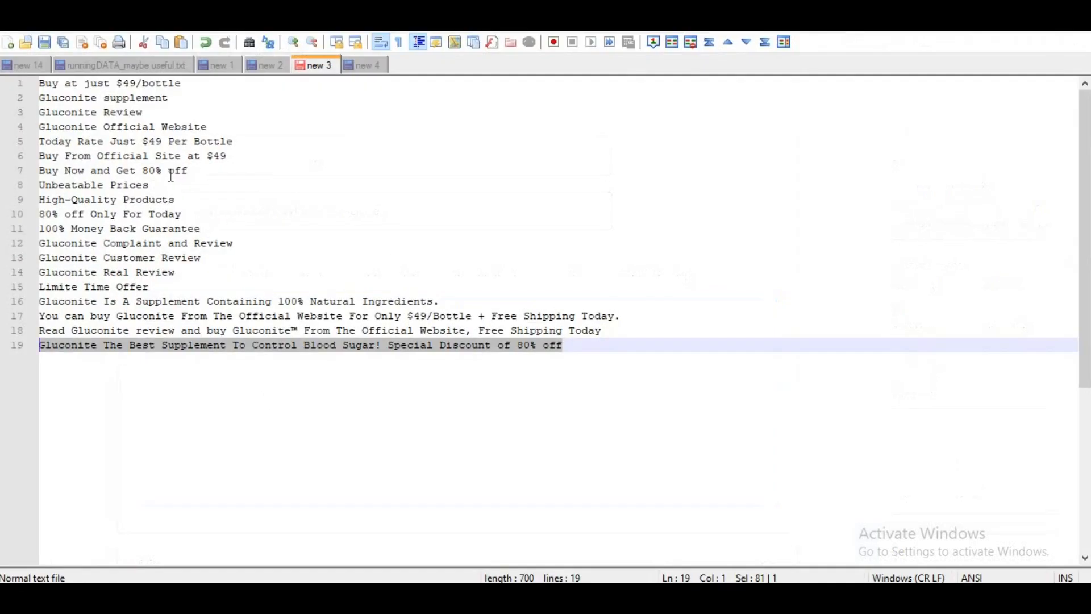
double_click(408, 302)
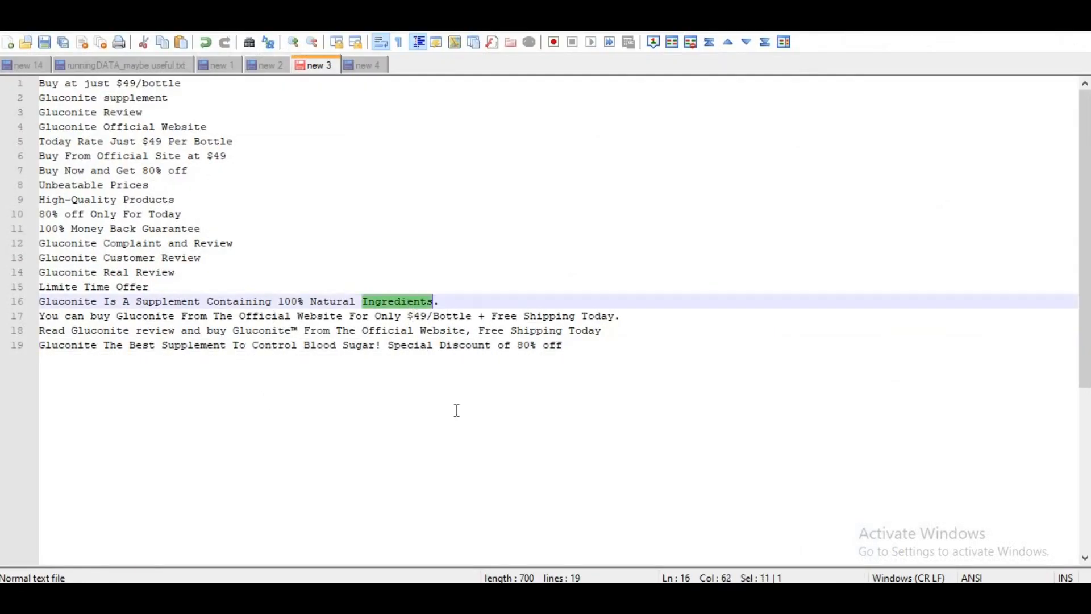
key(ctrl+c)
key(alt+Tab)
key(ctrl+v)
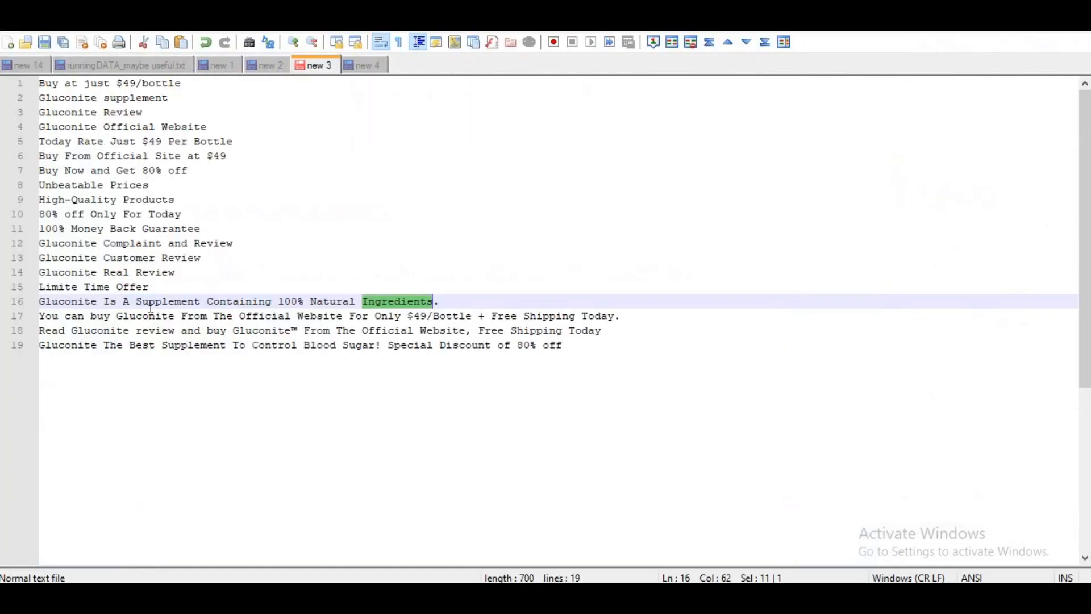
key(alt+Tab)
double_click(131, 99)
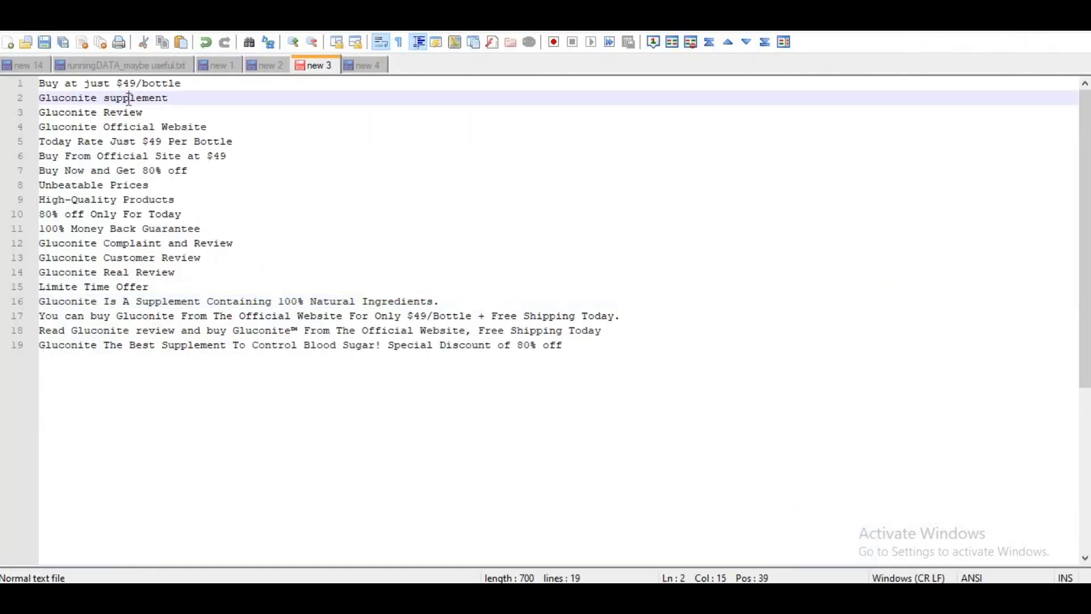
key(alt+Tab)
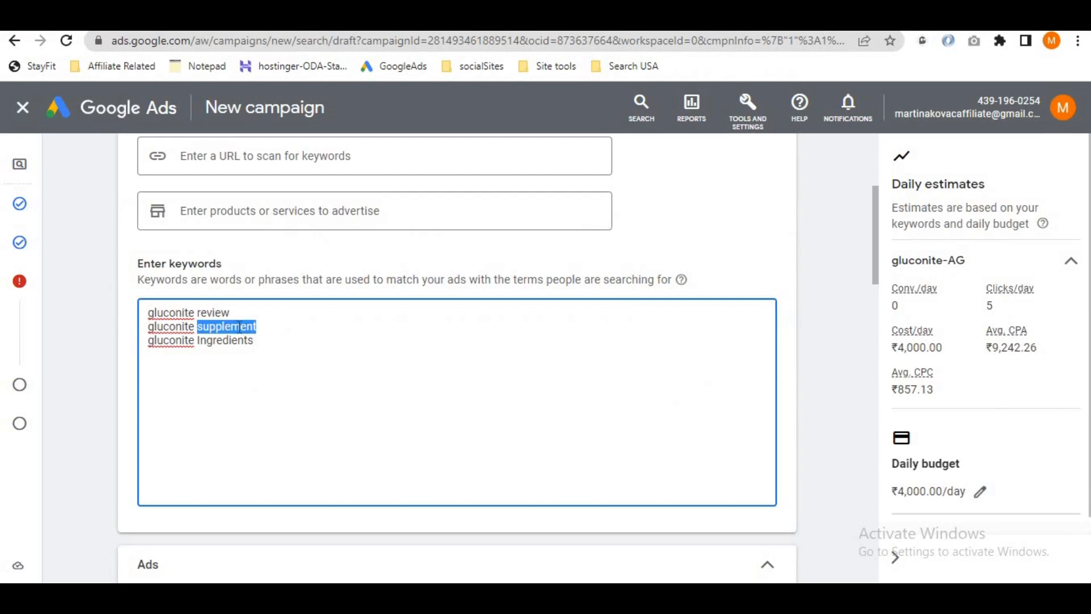
click(261, 357)
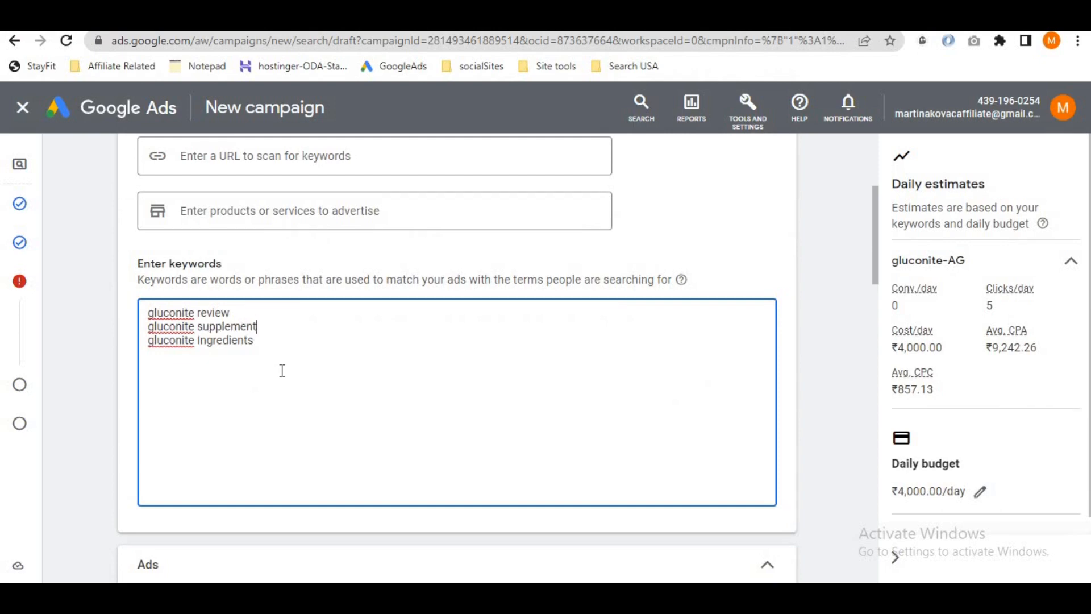
drag(256, 340, 129, 319)
click(263, 341)
drag(263, 341, 134, 314)
click(317, 359)
double_click(172, 314)
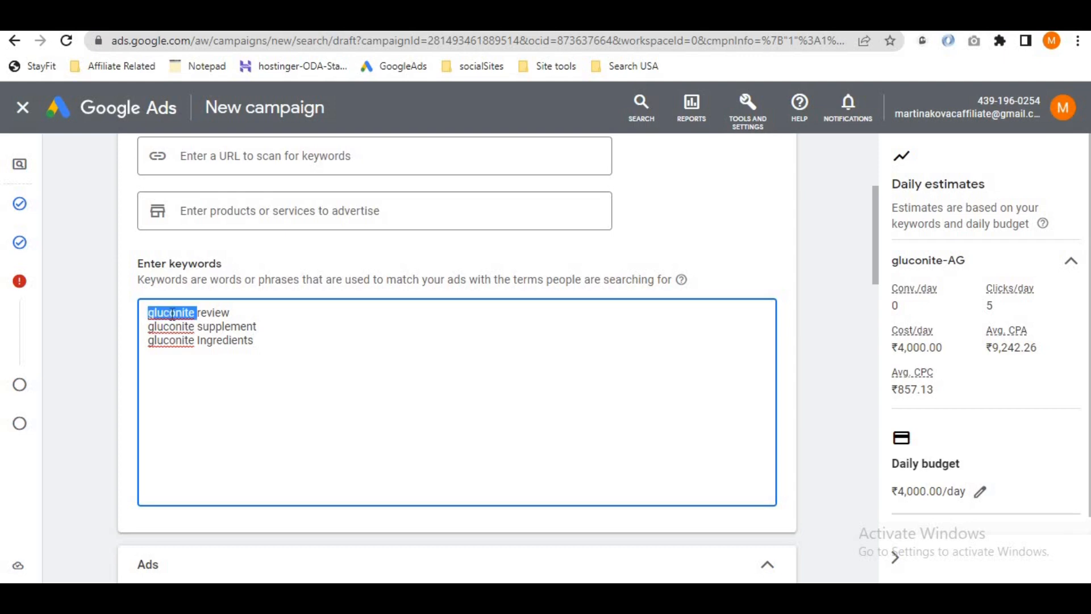
click(352, 414)
double_click(214, 313)
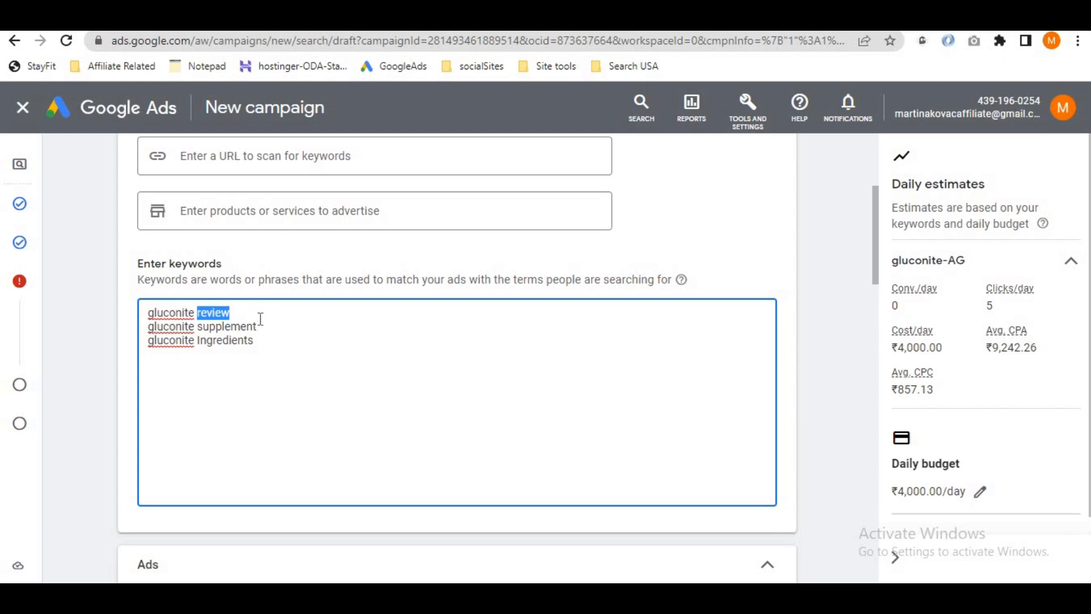
click(233, 313)
drag(233, 313, 148, 319)
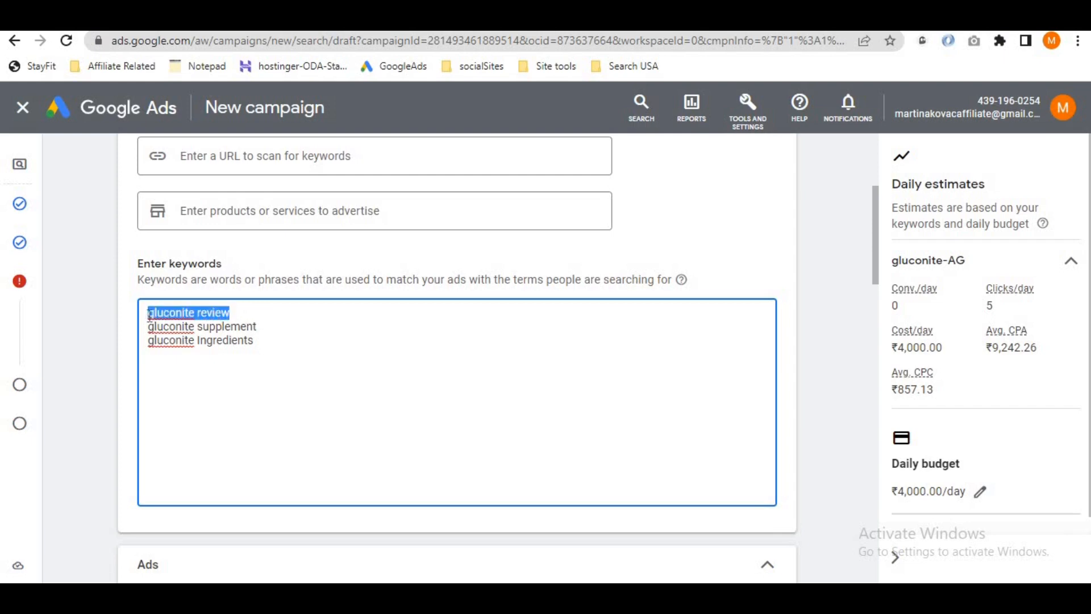
click(155, 314)
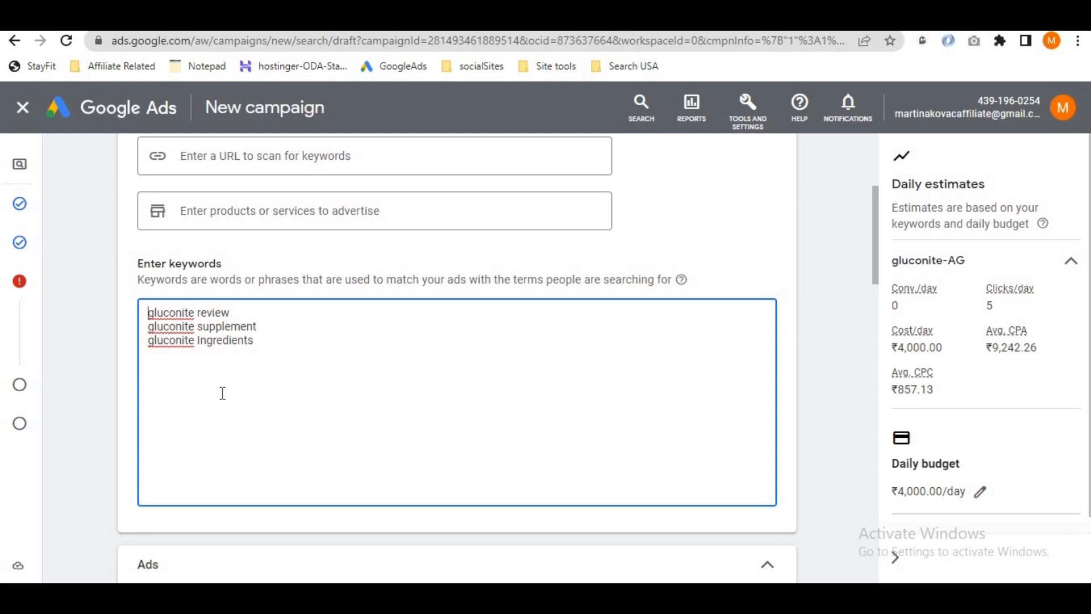
click(260, 341)
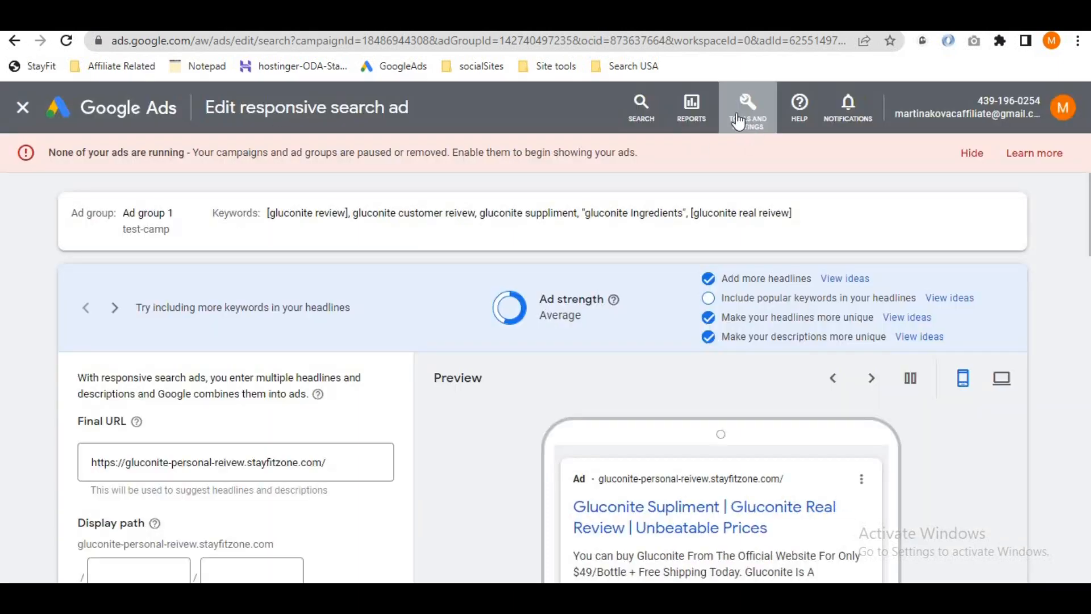
- Open Keyword Planner from the ad editing page, leaving the new campaign draft open
click(737, 121)
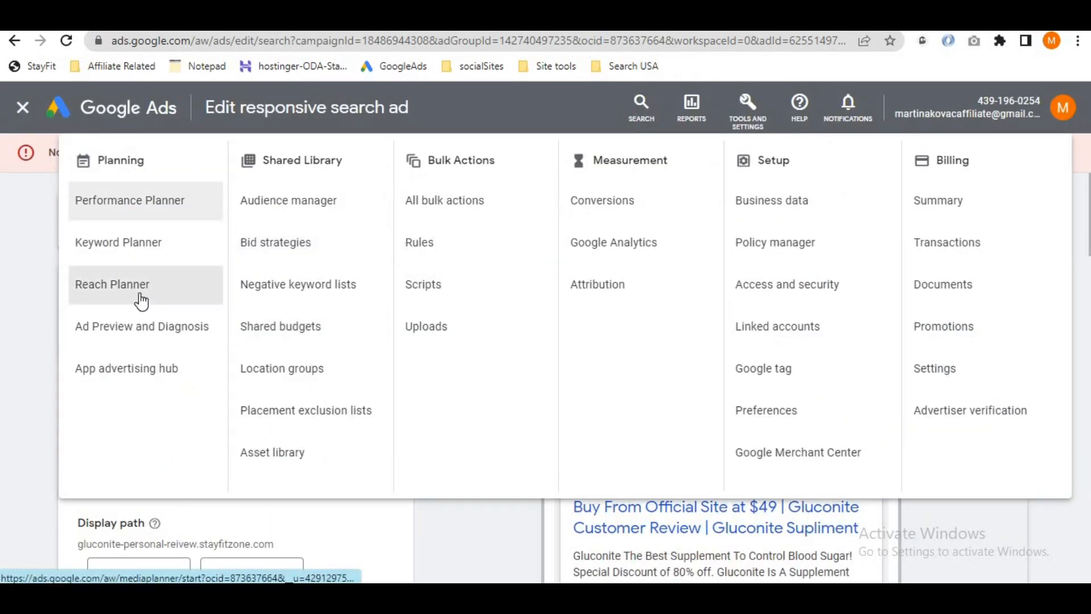
click(95, 228)
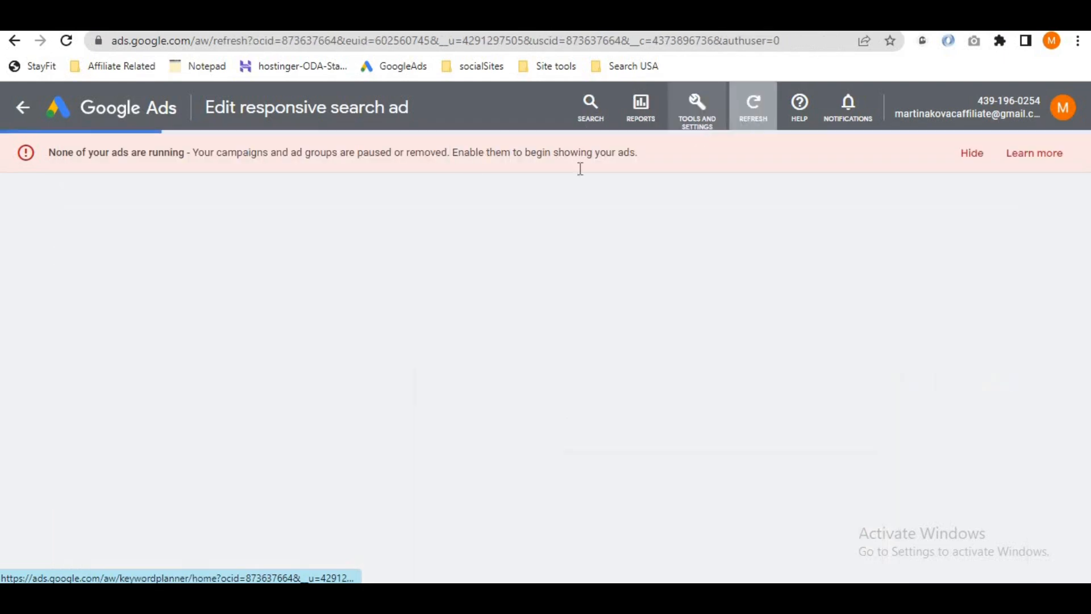
click(696, 105)
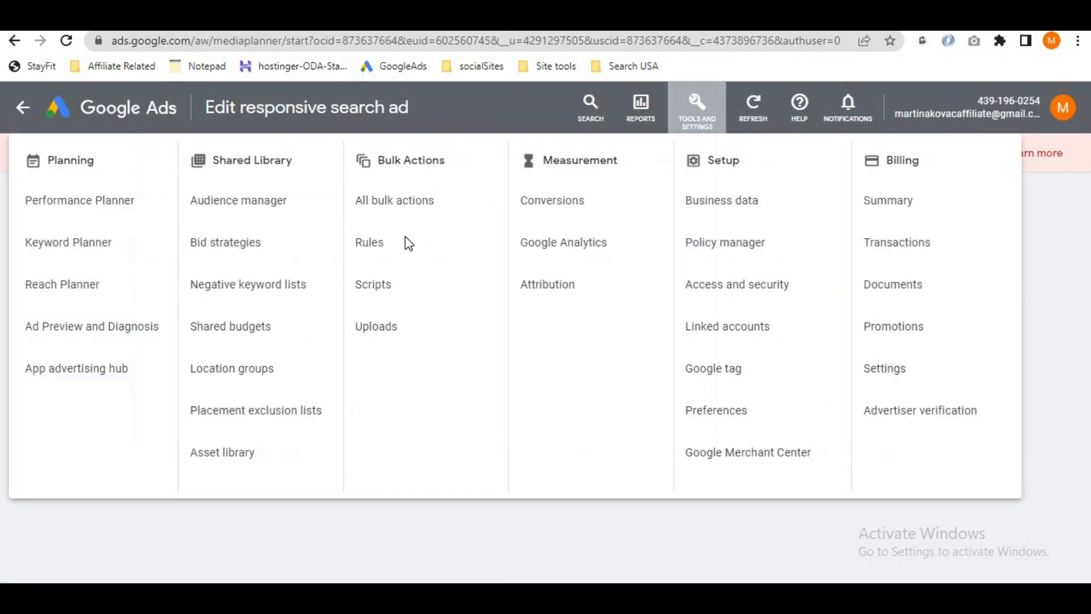
click(88, 248)
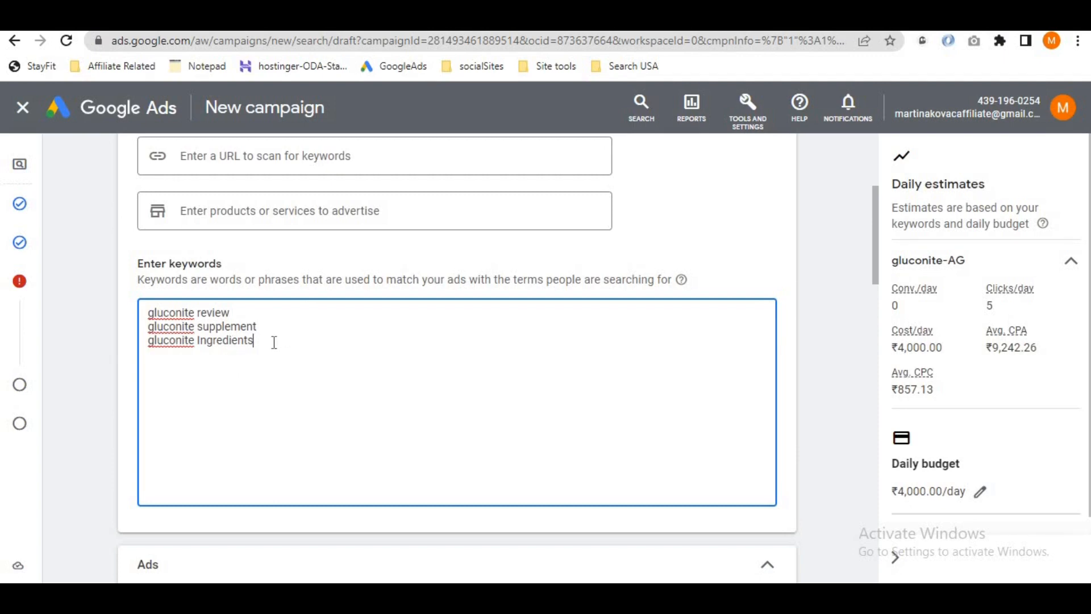
- Make the first keyword an exact match by enclosing it in square brackets as [gluconite review]
click(247, 312)
key(Home)
text([)
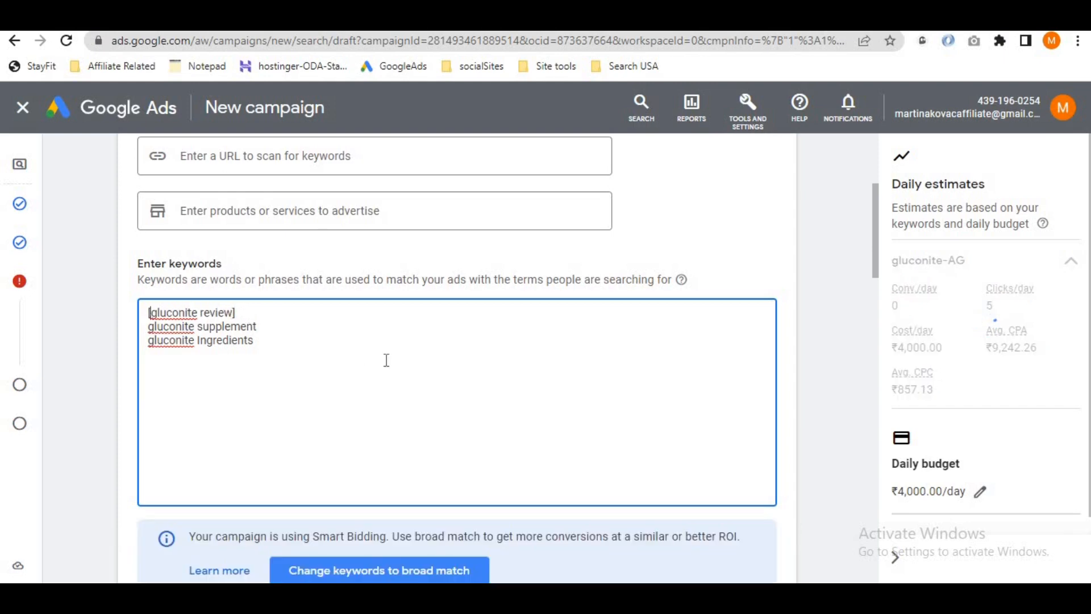
- Read the Smart Bidding recommendation about broad match below the ad group's keyword list
scroll(384, 361, down, 3)
drag(190, 375, 155, 428)
click(749, 376)
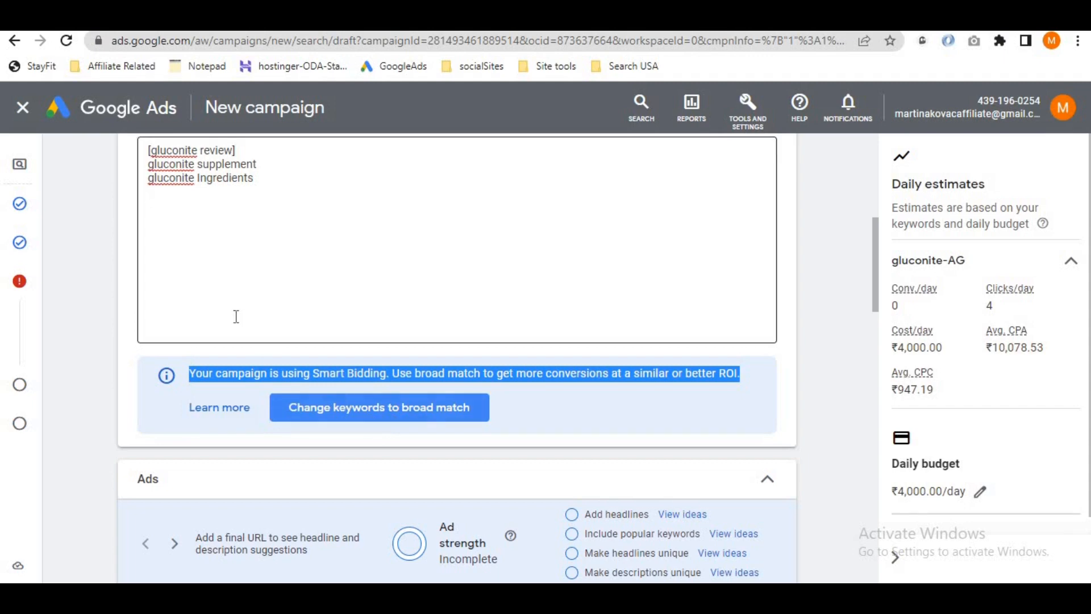
scroll(236, 314, up, 1)
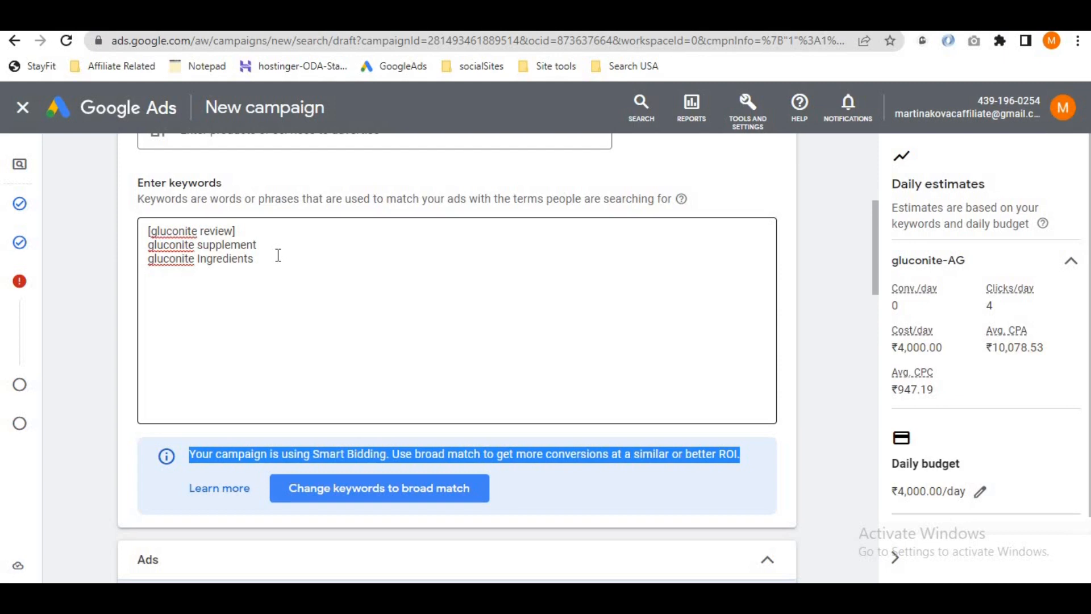
- Start discovering new keywords in Keyword Planner, using "gluconite" copied from the campaign's keyword list as the seed term
drag(234, 232, 150, 232)
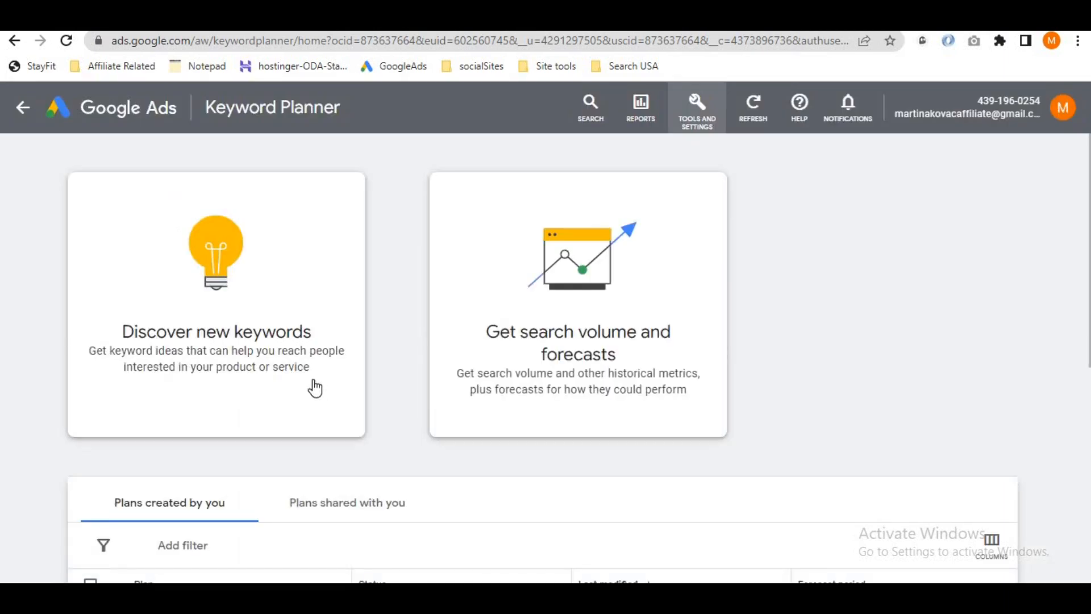
click(214, 305)
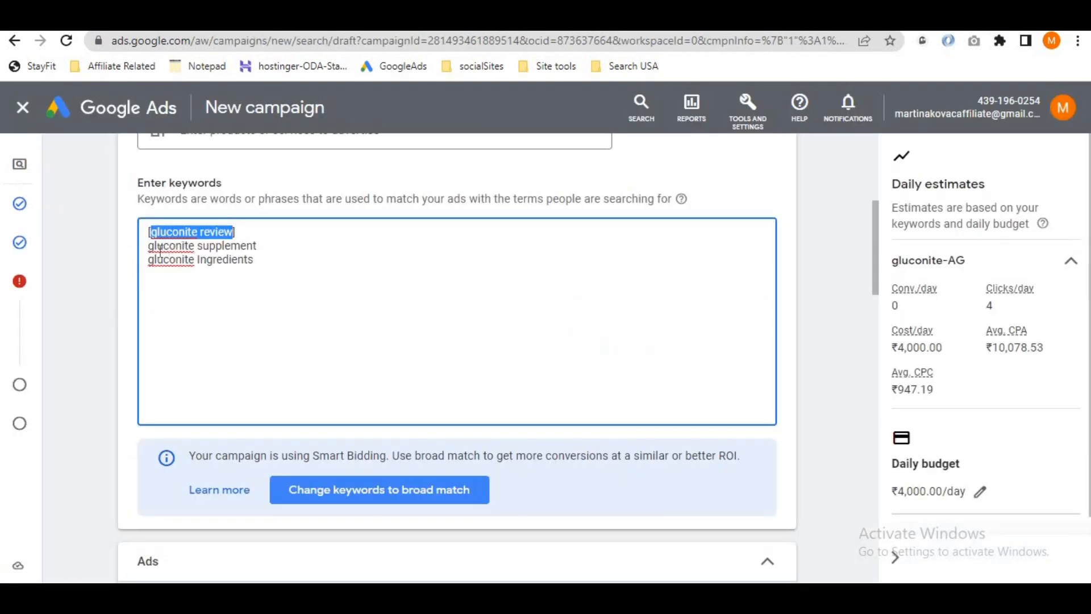
key(Down)
key(ctrl+shift+Right)
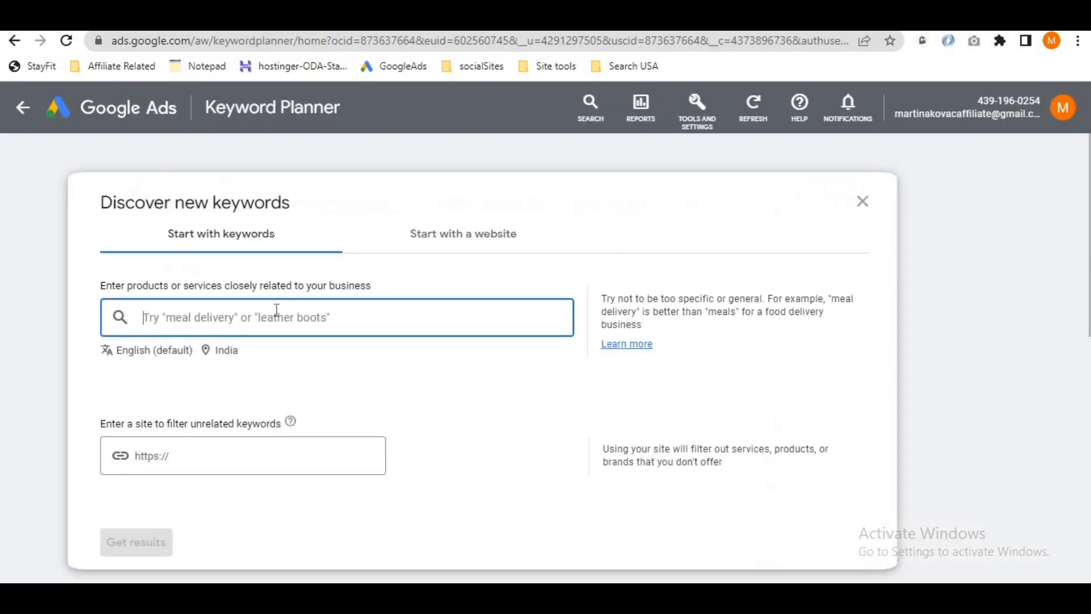
key(ctrl+v)
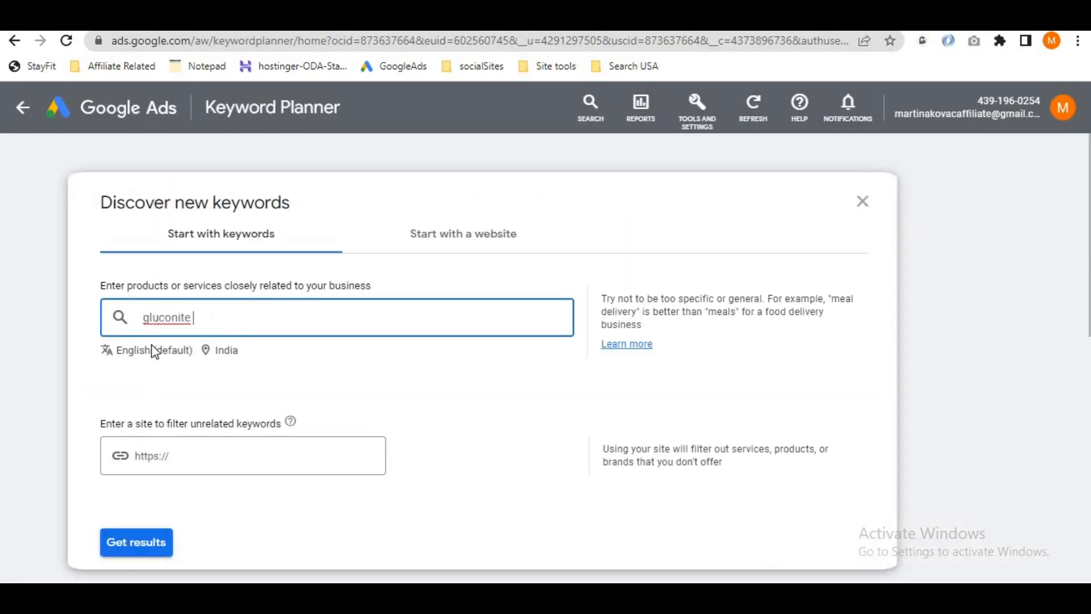
- Replace India with United States as the keyword search's target location and get the results
click(223, 352)
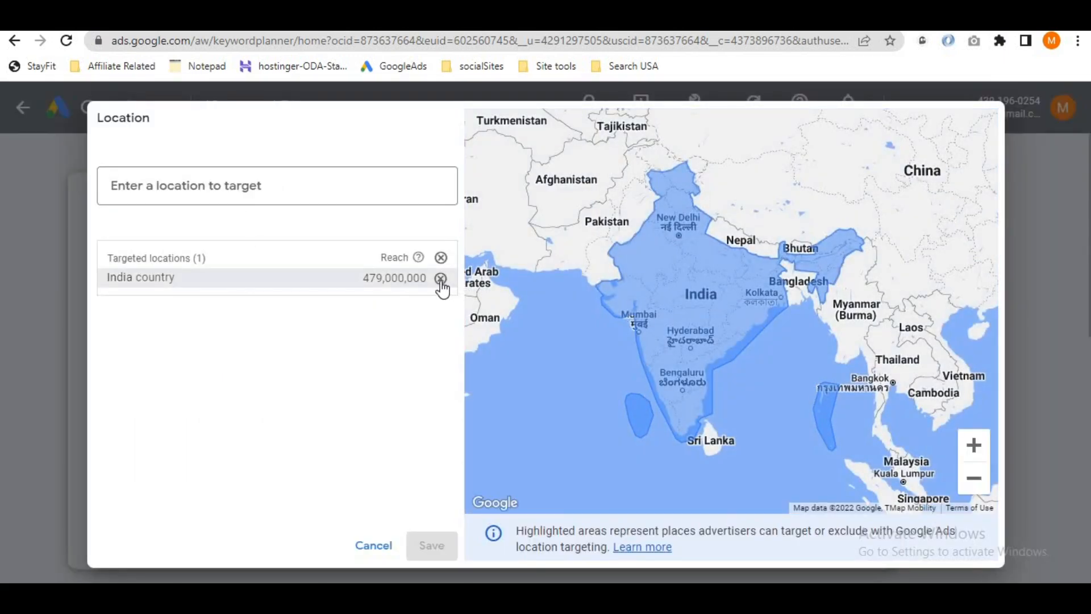
click(441, 278)
click(196, 190)
text(u)
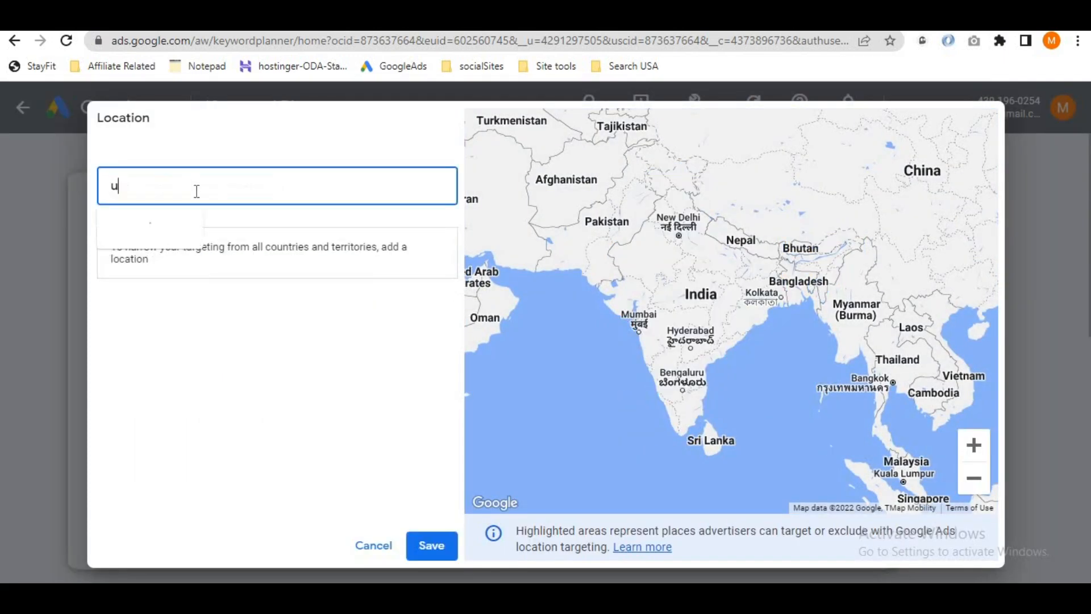
text(nite)
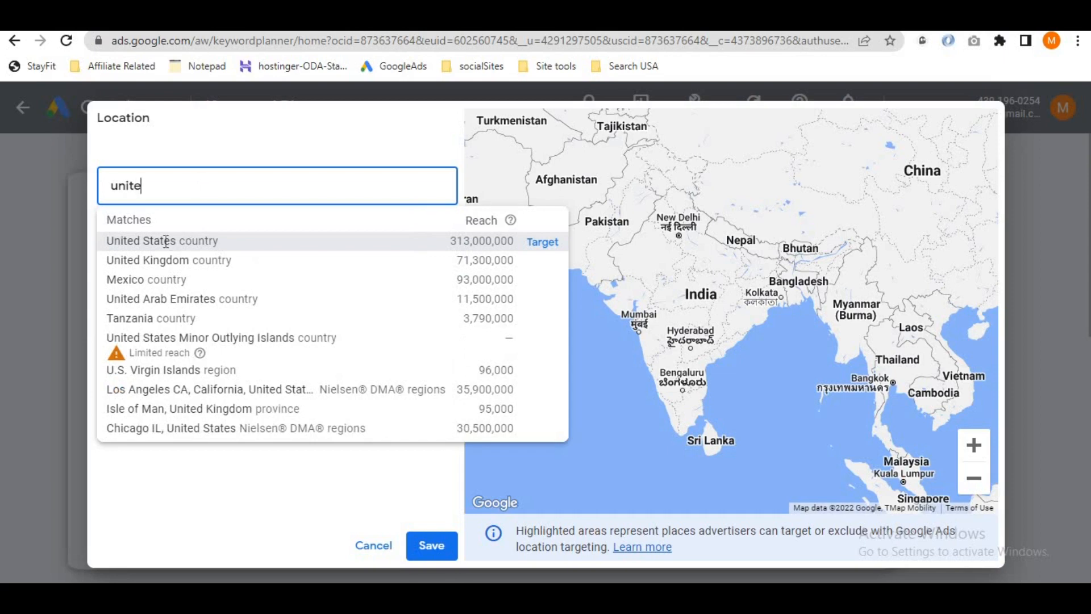
click(165, 241)
click(431, 545)
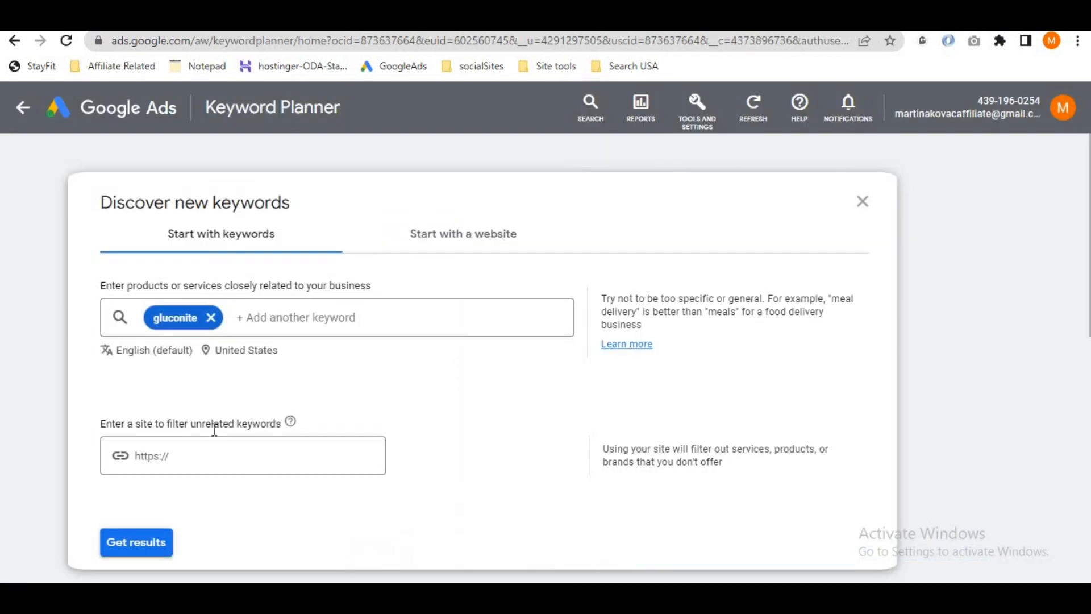
click(128, 553)
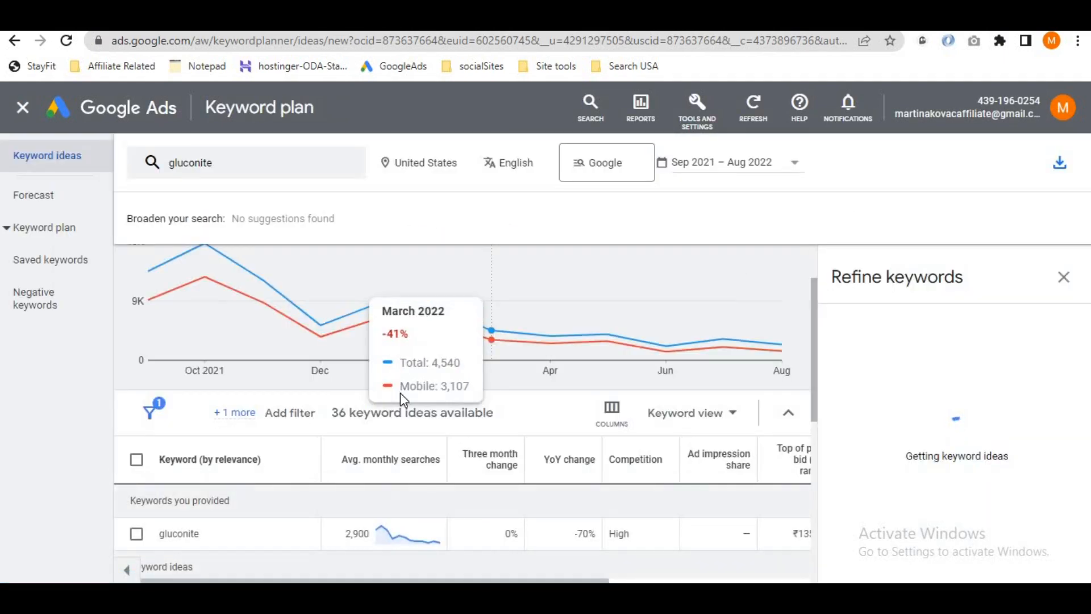
- Hide the keyword refinements and examine the keyword ideas, including the low and high top-of-page bids for "gluconite reviews"
scroll(400, 394, down, 10)
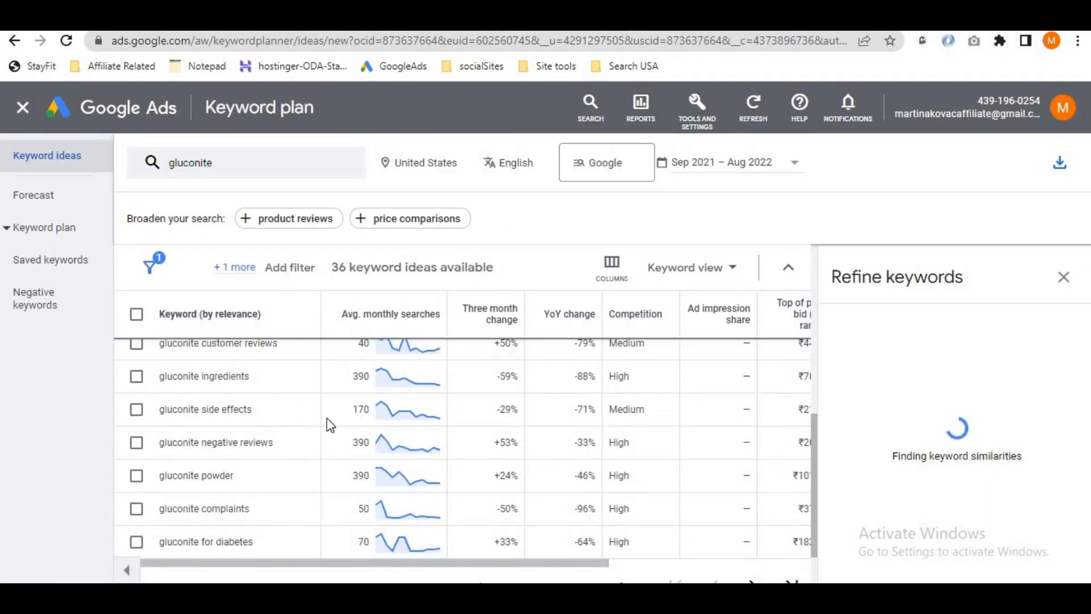
scroll(326, 424, up, 3)
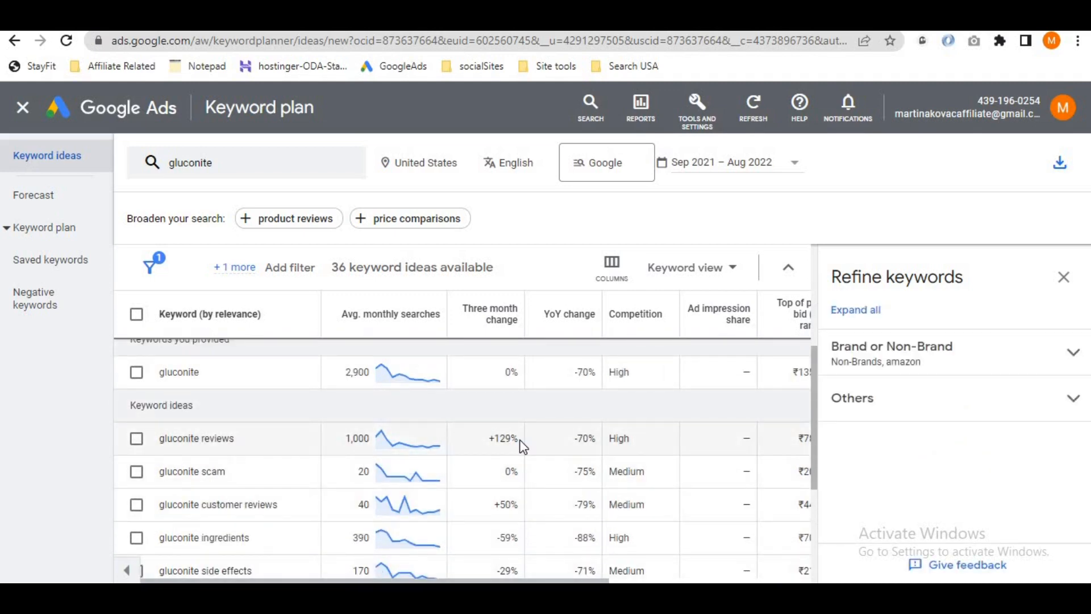
click(1063, 277)
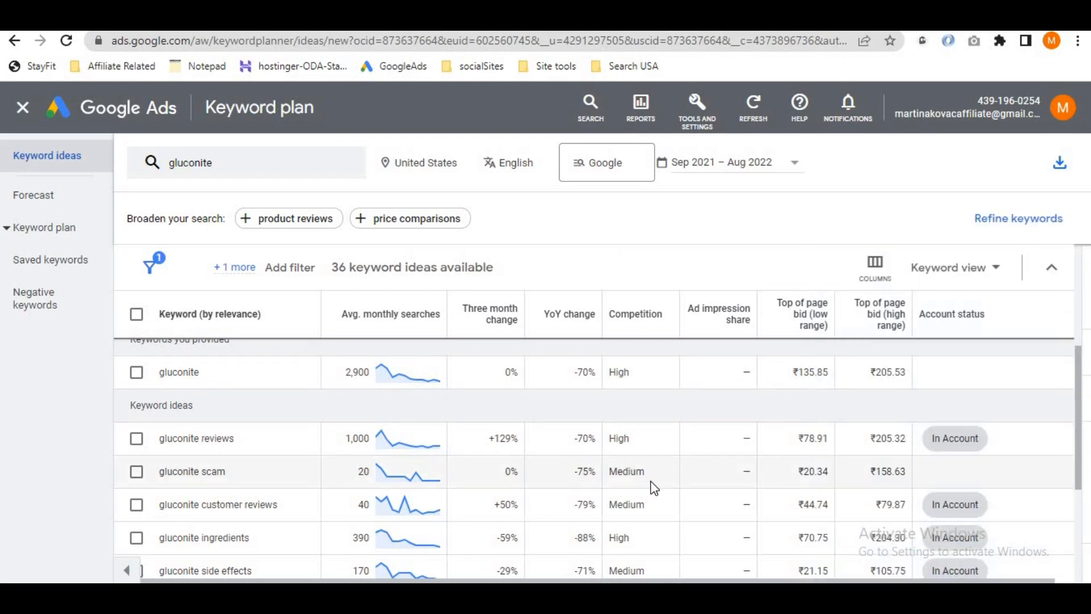
drag(249, 437, 167, 438)
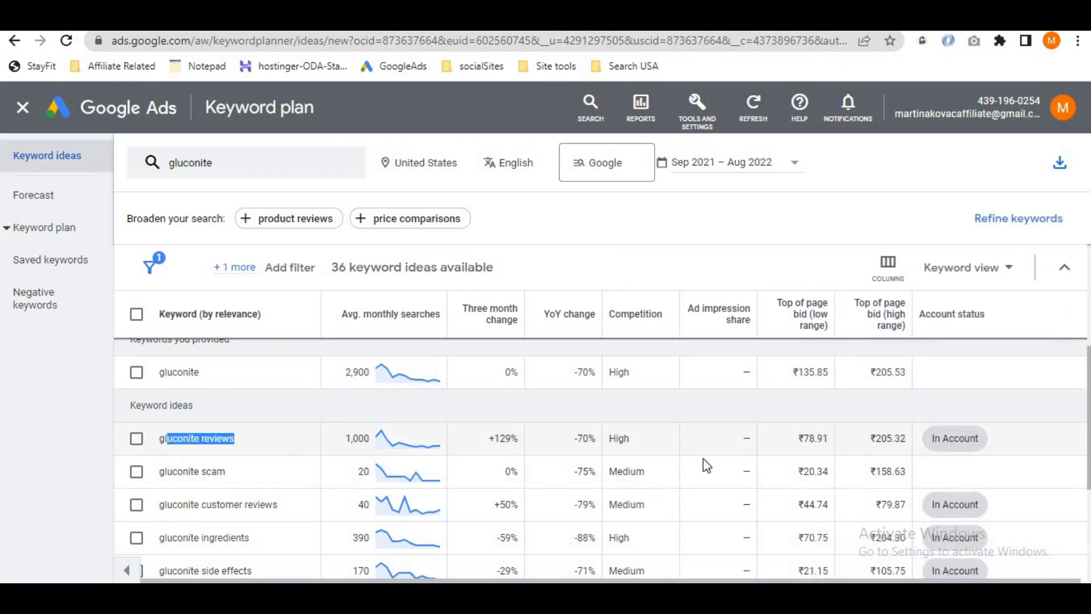
drag(799, 438, 908, 438)
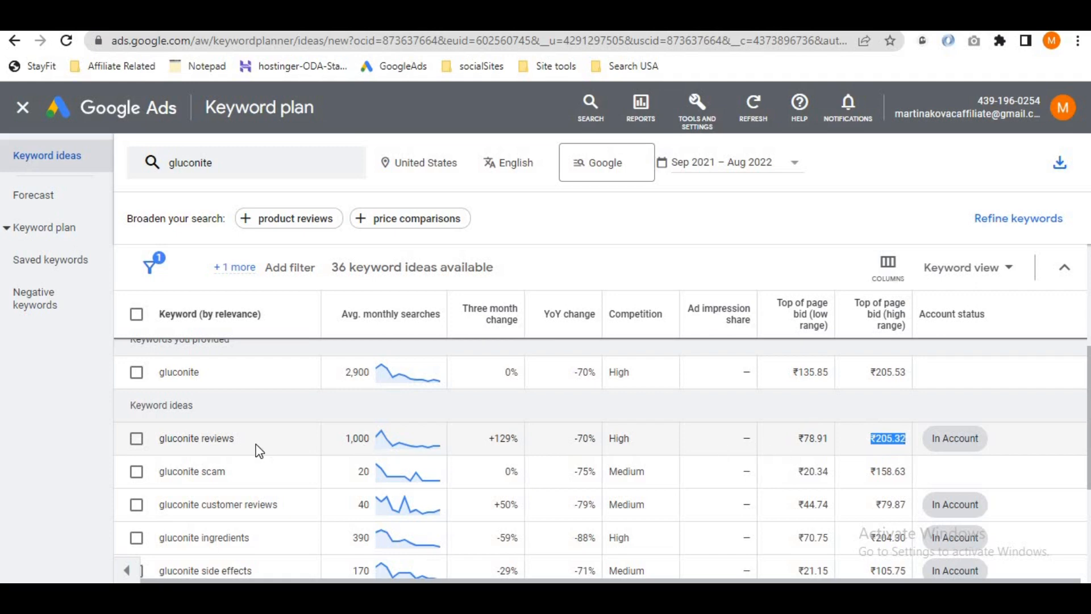
scroll(259, 450, down, 1)
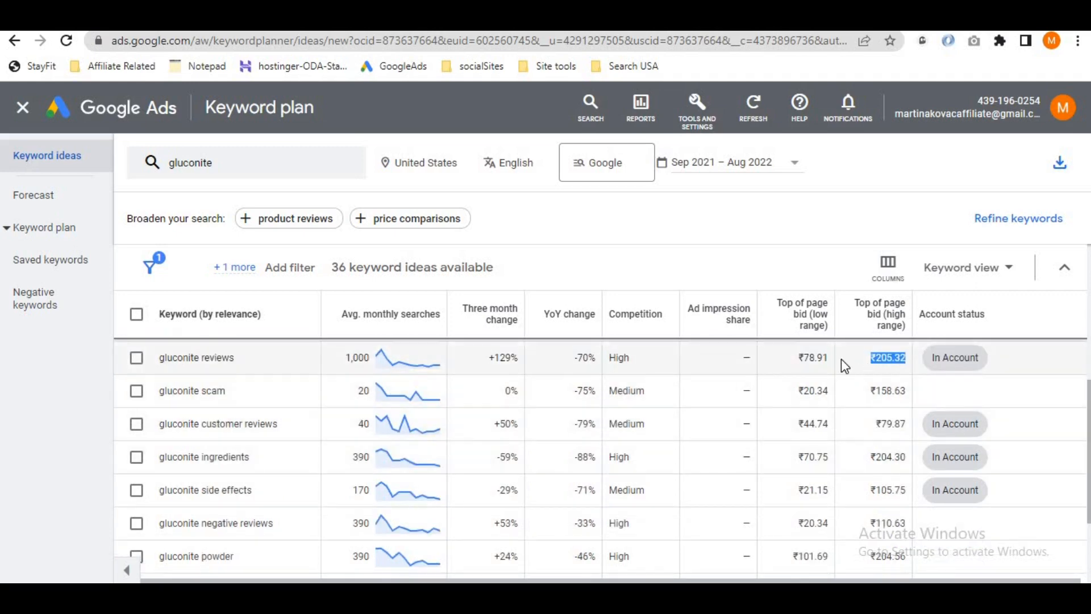
click(810, 357)
drag(797, 356, 824, 357)
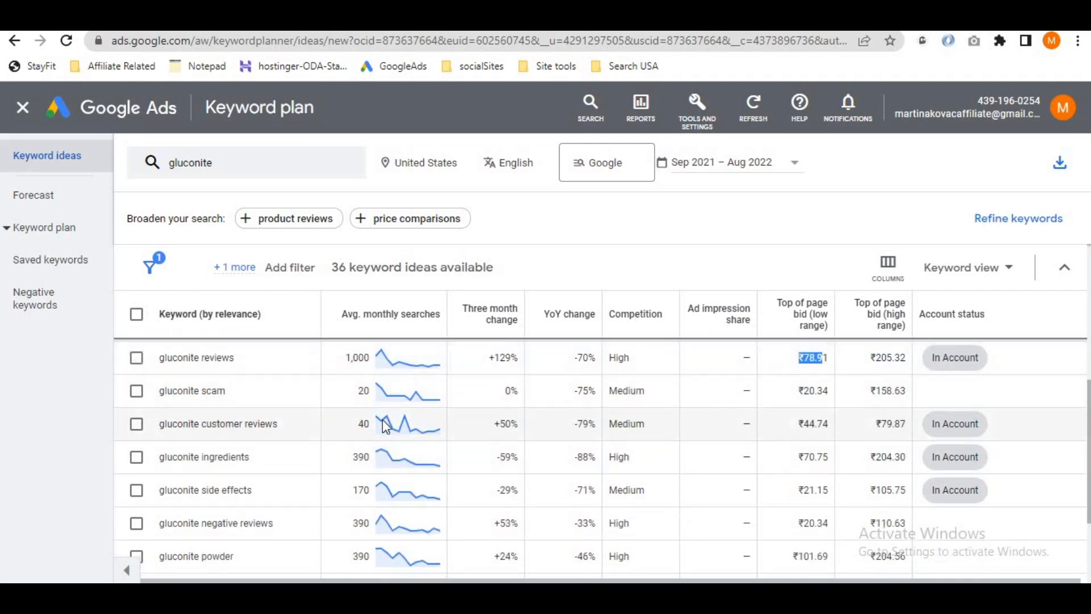
drag(258, 489, 158, 486)
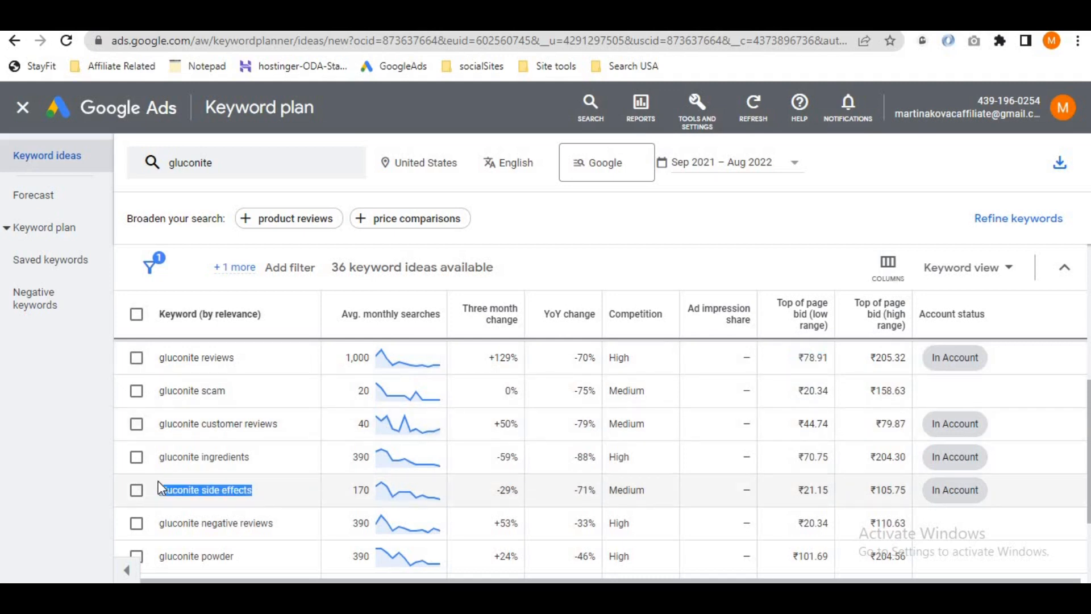
click(257, 461)
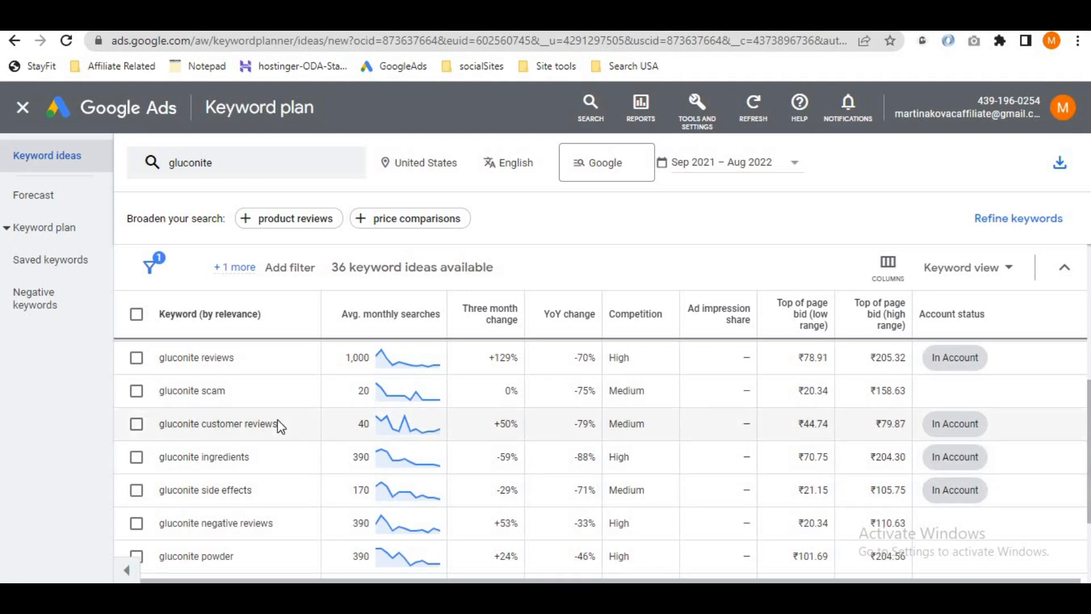
- Copy "gluconite customer reviews" from the keyword ideas into the campaign draft as the fourth keyword, on its own line
drag(279, 424, 172, 424)
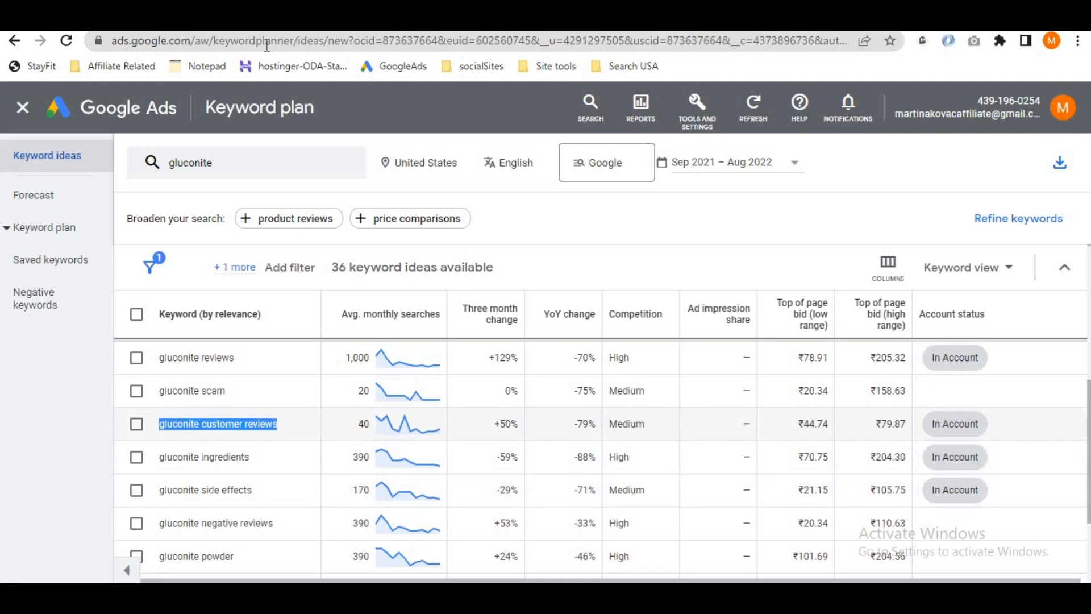
click(307, 19)
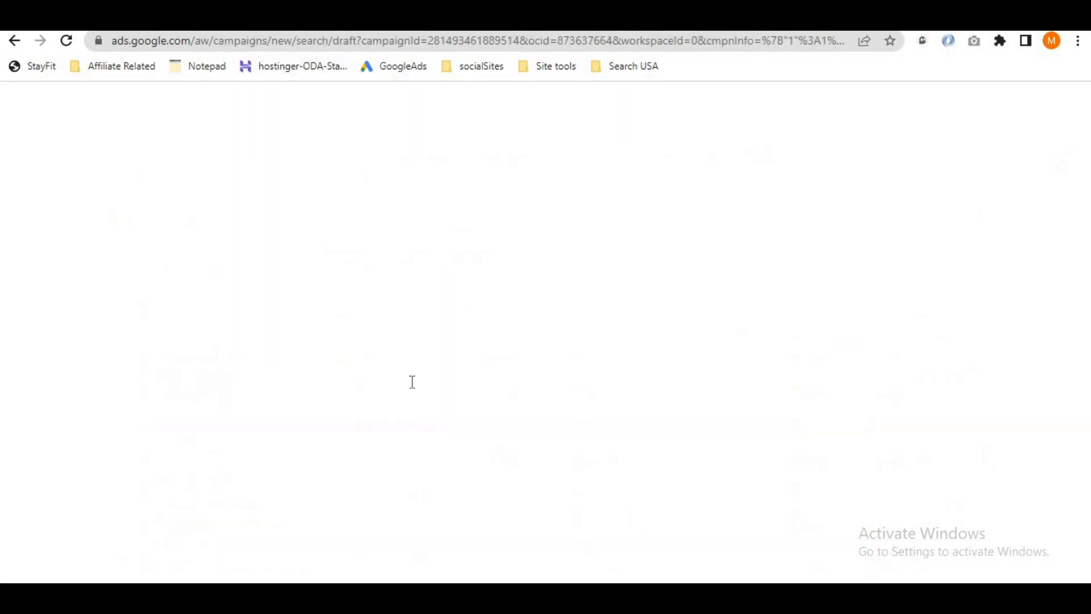
click(258, 248)
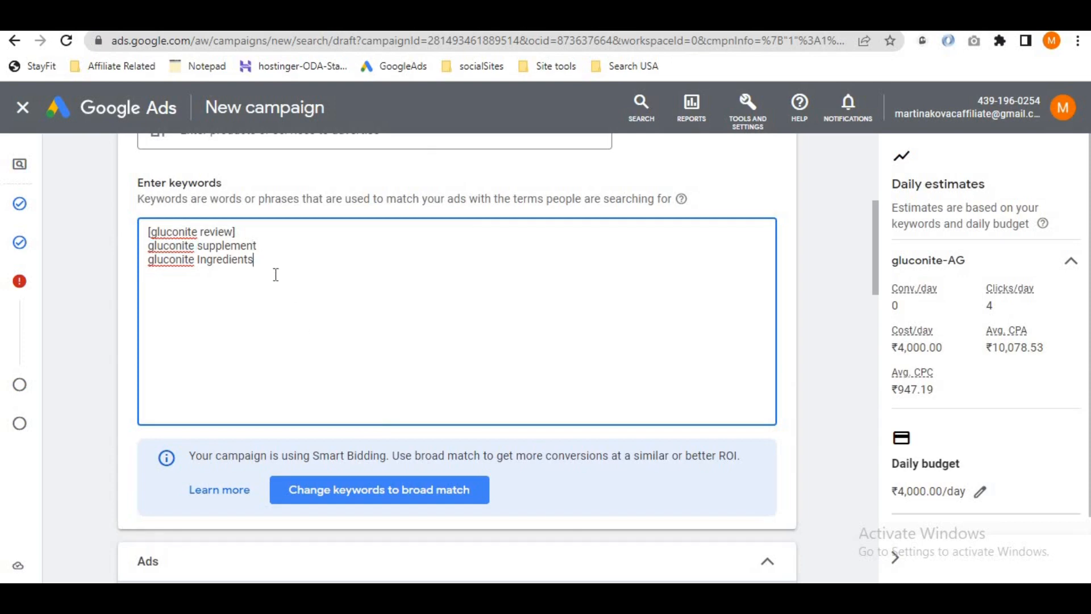
text(gluconite customer reviews)
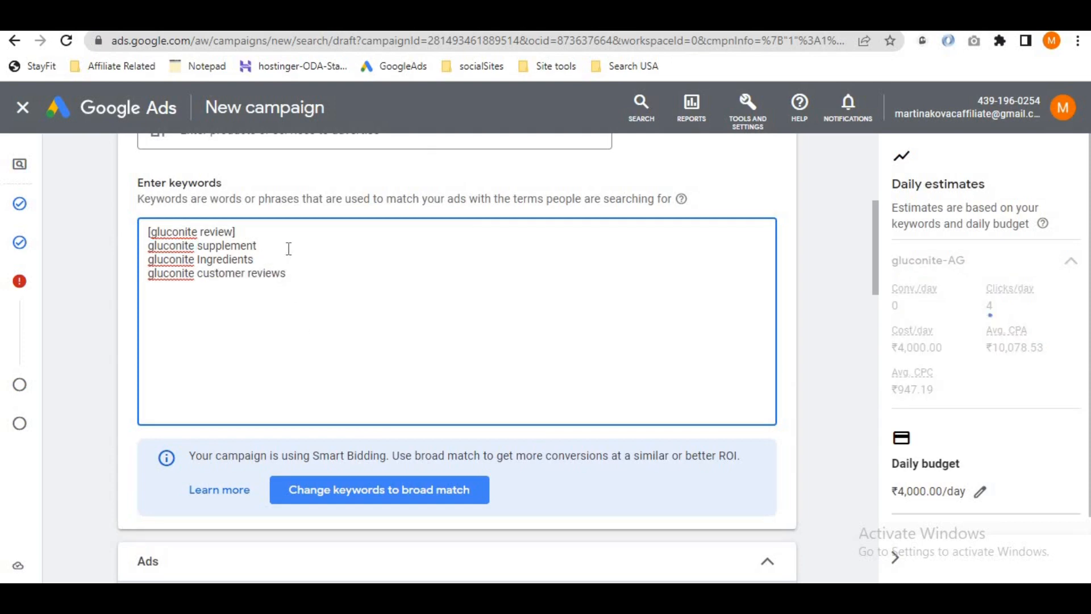
- Copy "gluconite powder" from the keyword ideas and add it on a new line as the ad group's fifth keyword
click(272, 19)
scroll(287, 475, down, 2)
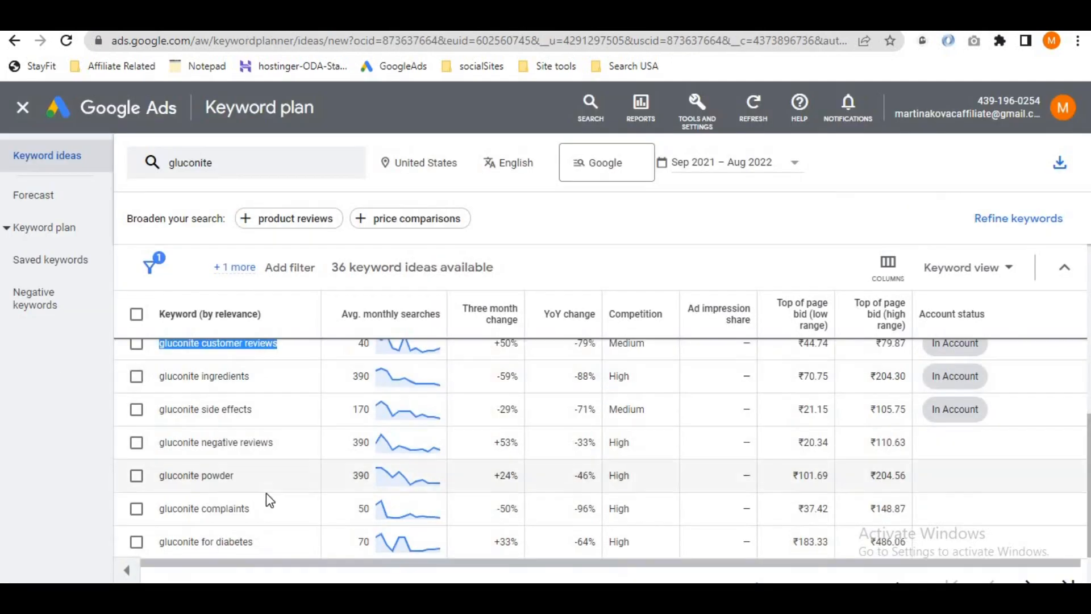
click(259, 508)
drag(234, 476, 155, 484)
key(ctrl+c)
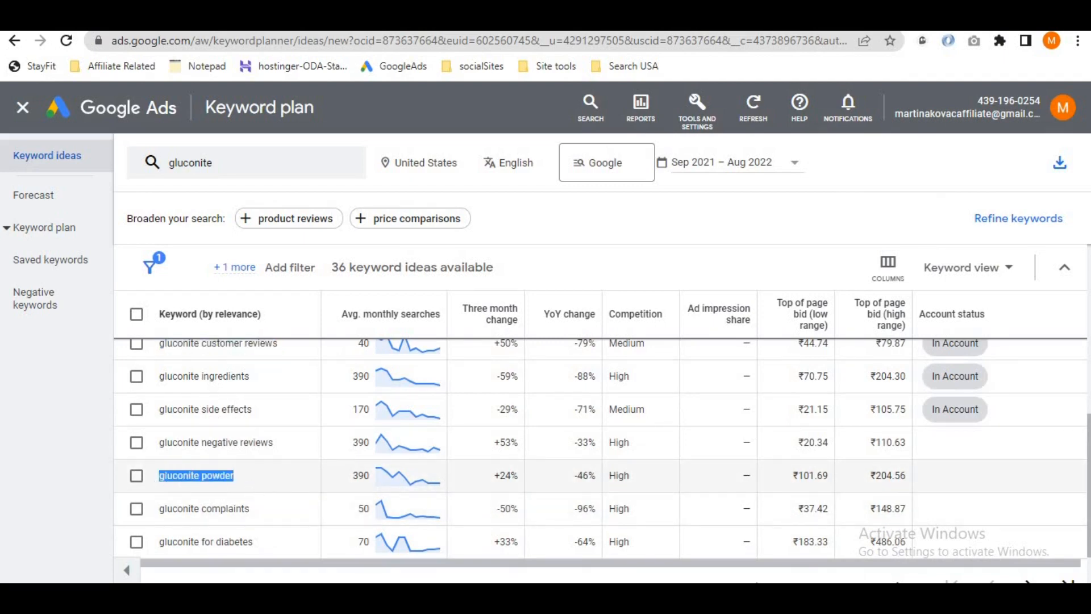
click(136, 19)
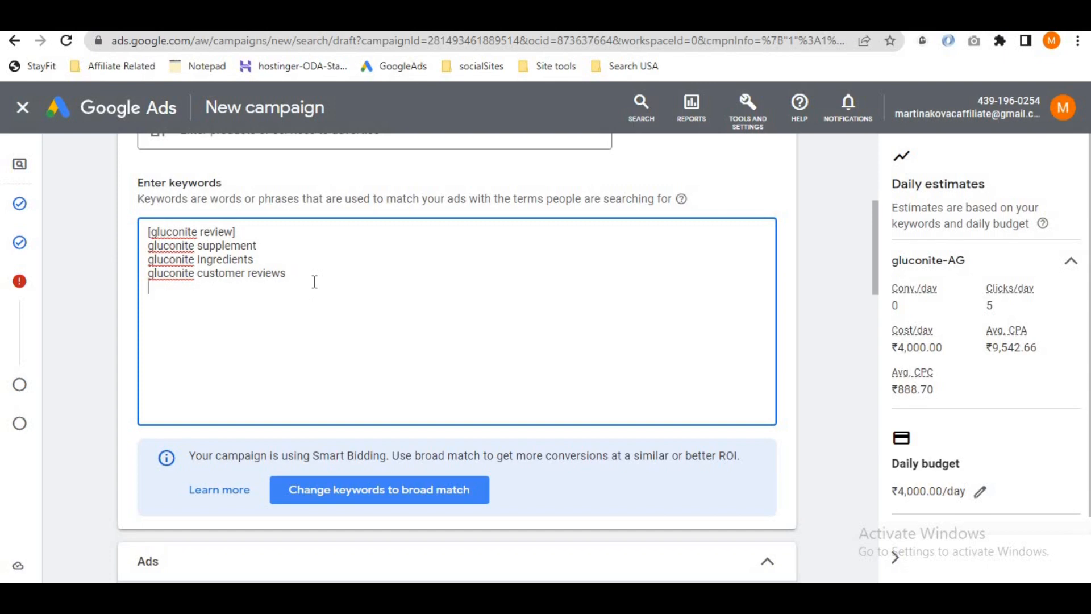
key(ctrl+v)
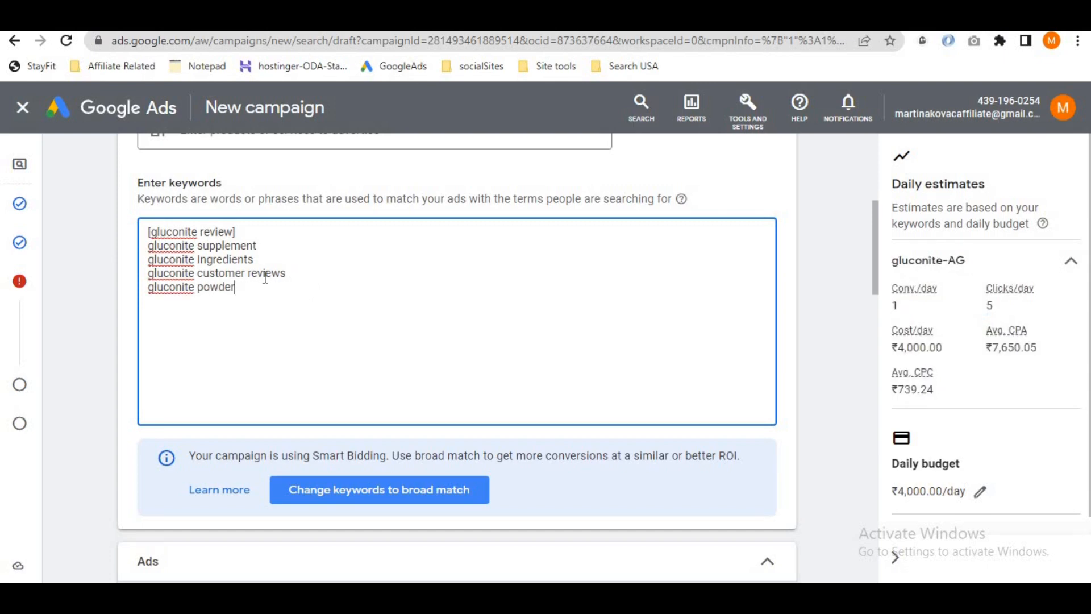
- Copy "gluconite side effects" from the keyword ideas and add it as the ad group's sixth keyword on its own line
click(170, 20)
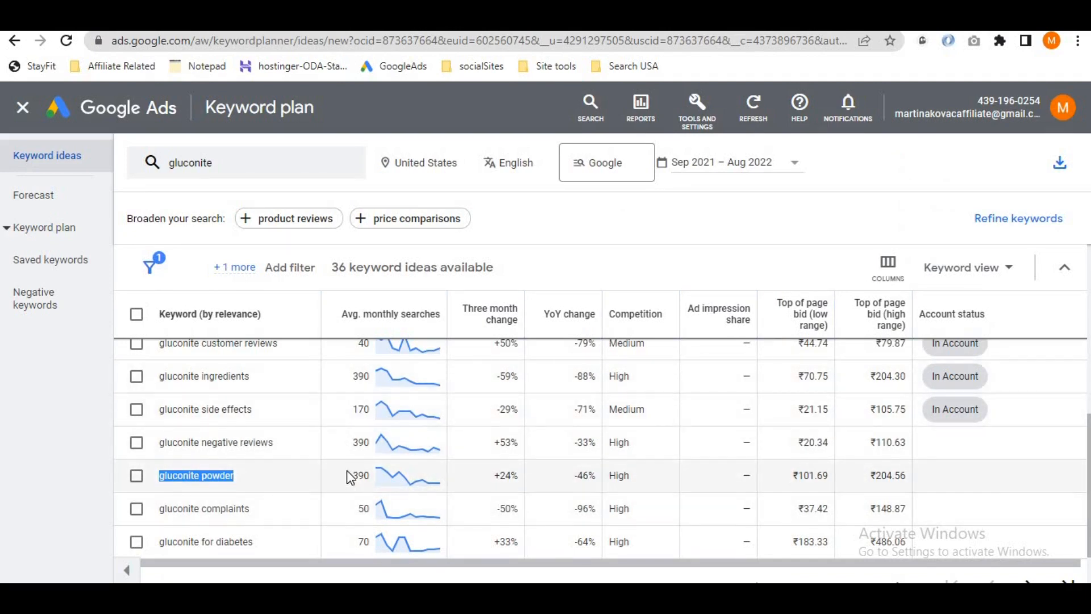
scroll(346, 469, up, 2)
scroll(357, 507, down, 2)
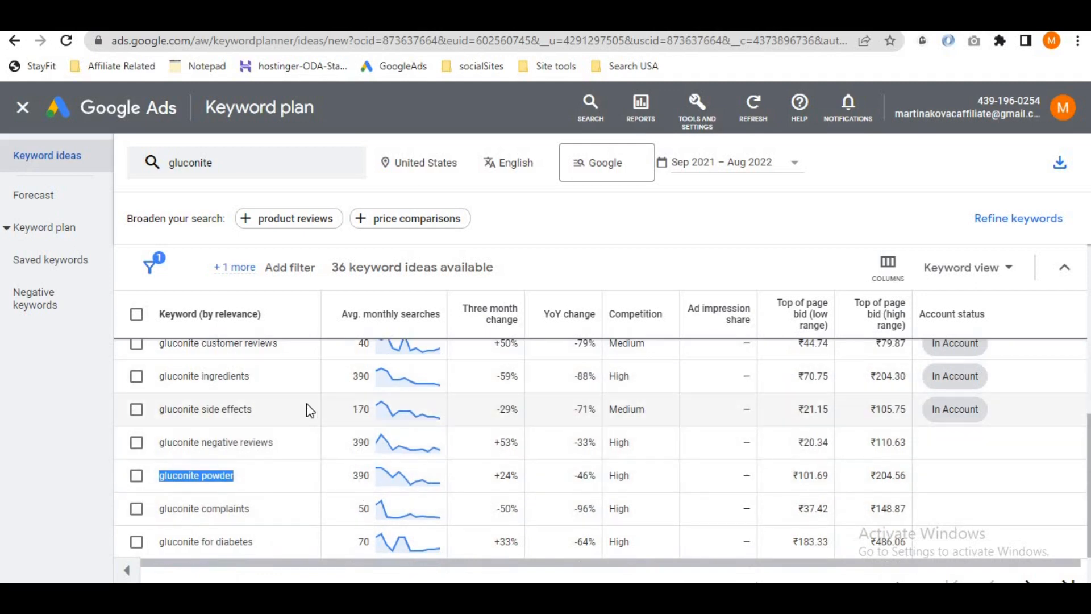
drag(258, 411, 156, 411)
key(ctrl+c)
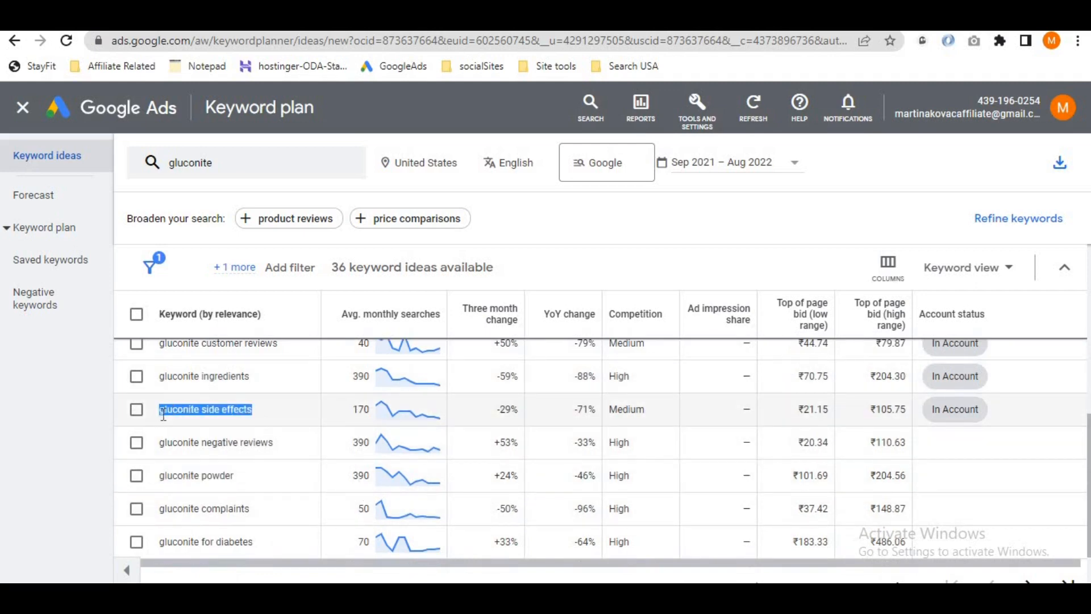
key(ctrl+Tab)
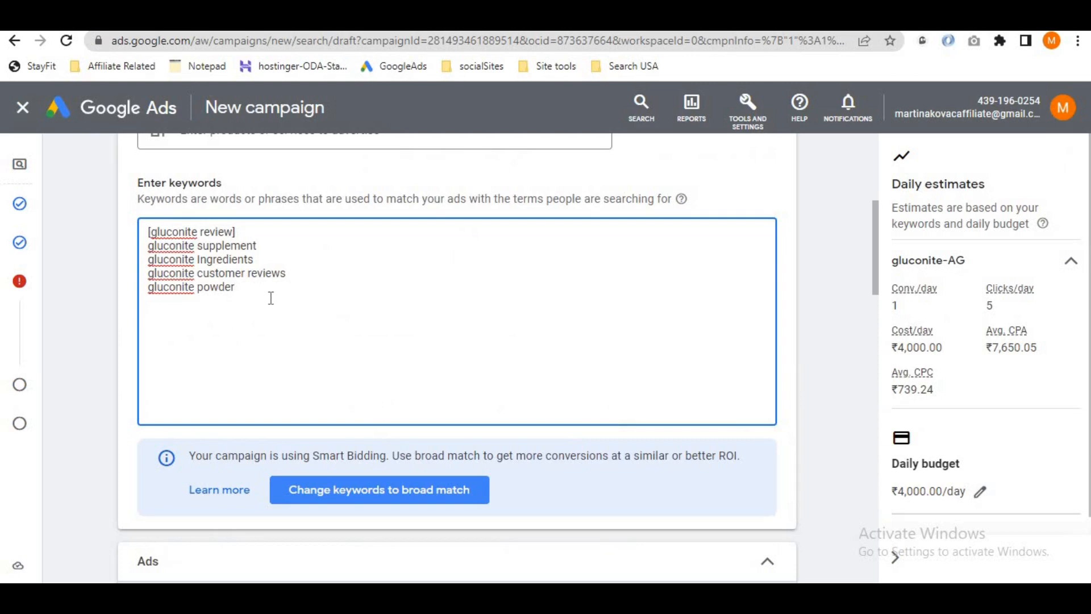
key(ctrl+v)
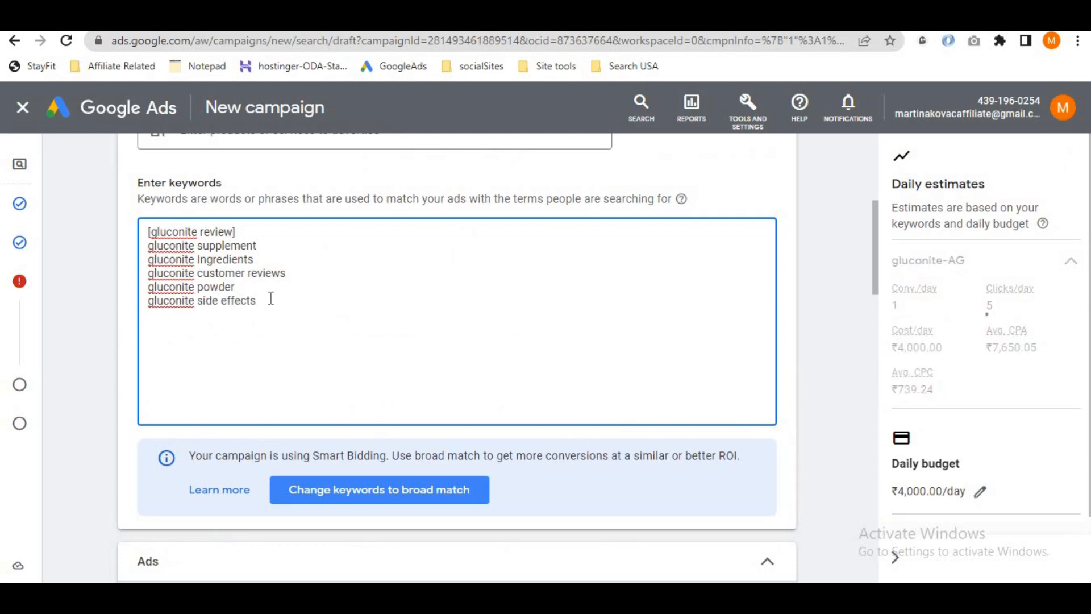
- Enclose the keywords "gluconite side effects" and "gluconite powder" in double quotation marks to make them phrase match
text(")
key(Home)
text(")
click(246, 290)
text(")
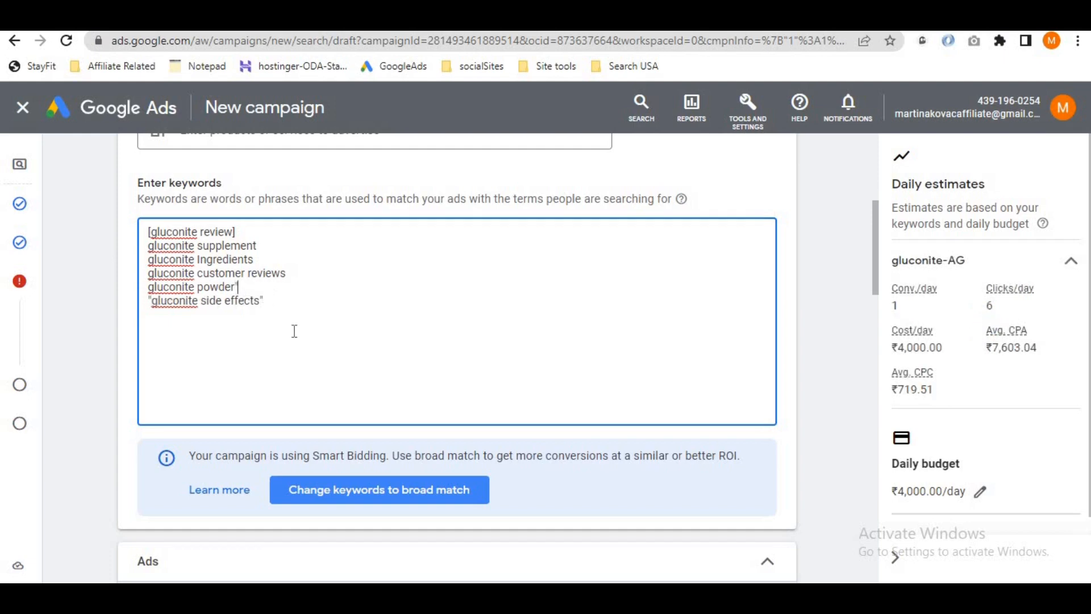
key(Home)
text(")
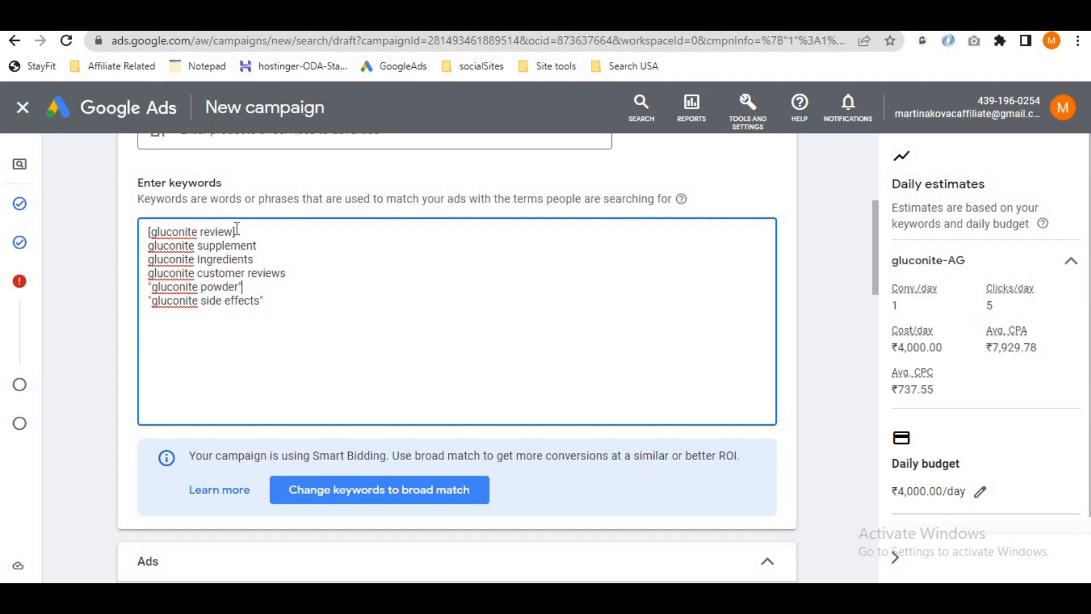
- Review the complete keyword list and the ad form's final URL, display path and headline fields
drag(267, 301, 132, 236)
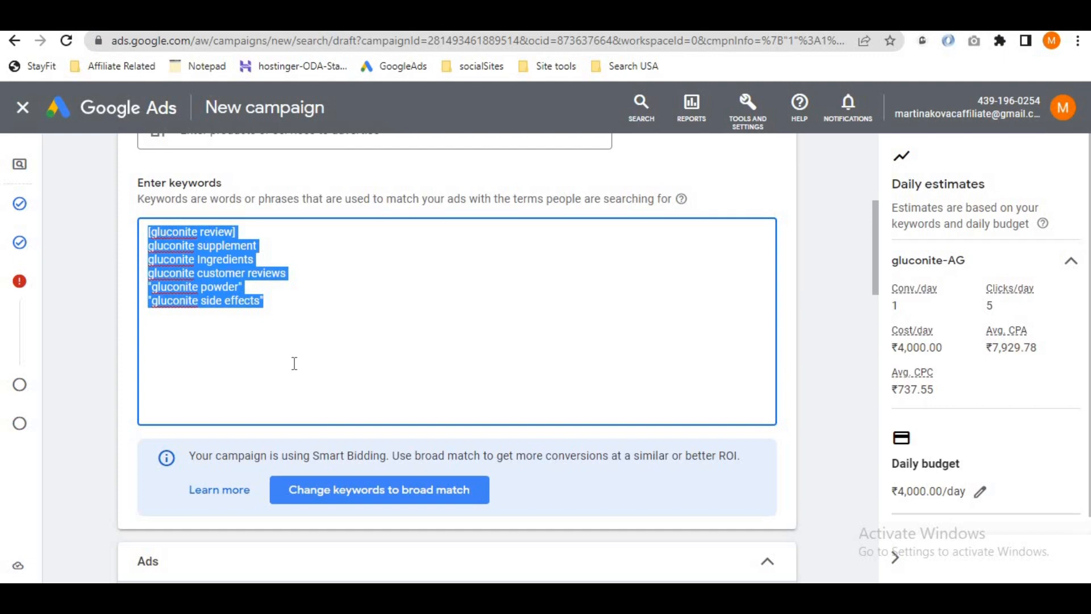
drag(278, 310, 142, 243)
scroll(321, 323, down, 4)
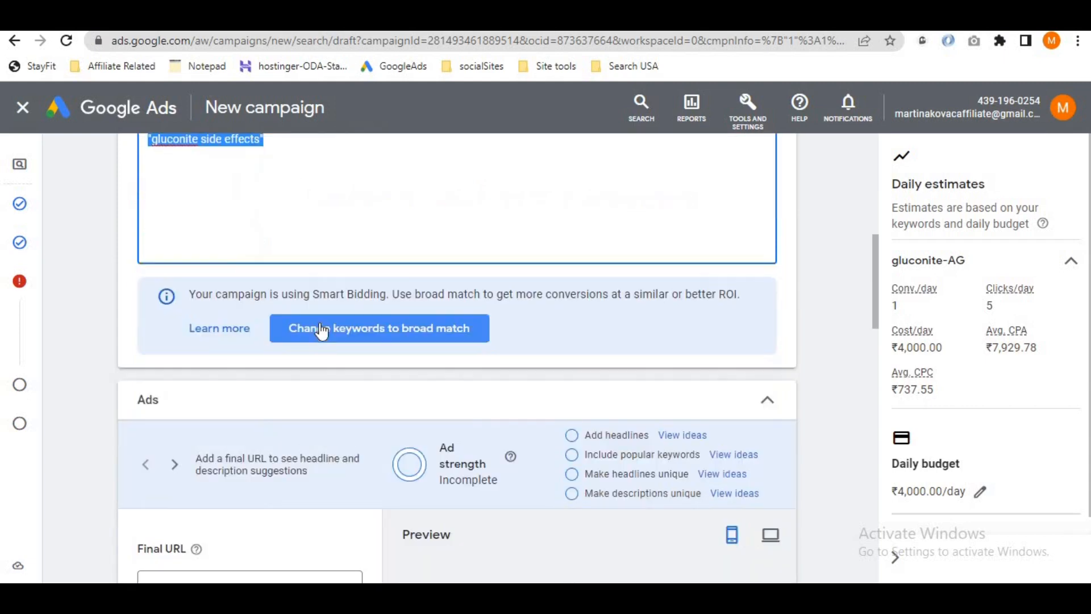
scroll(440, 432, down, 1)
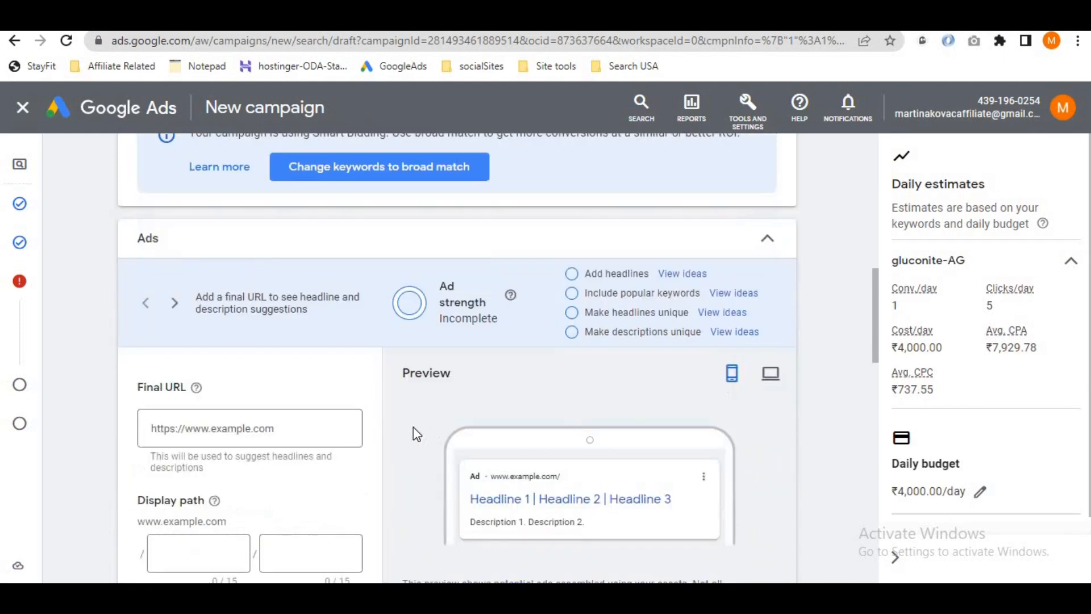
scroll(471, 397, down, 1)
scroll(429, 392, down, 1)
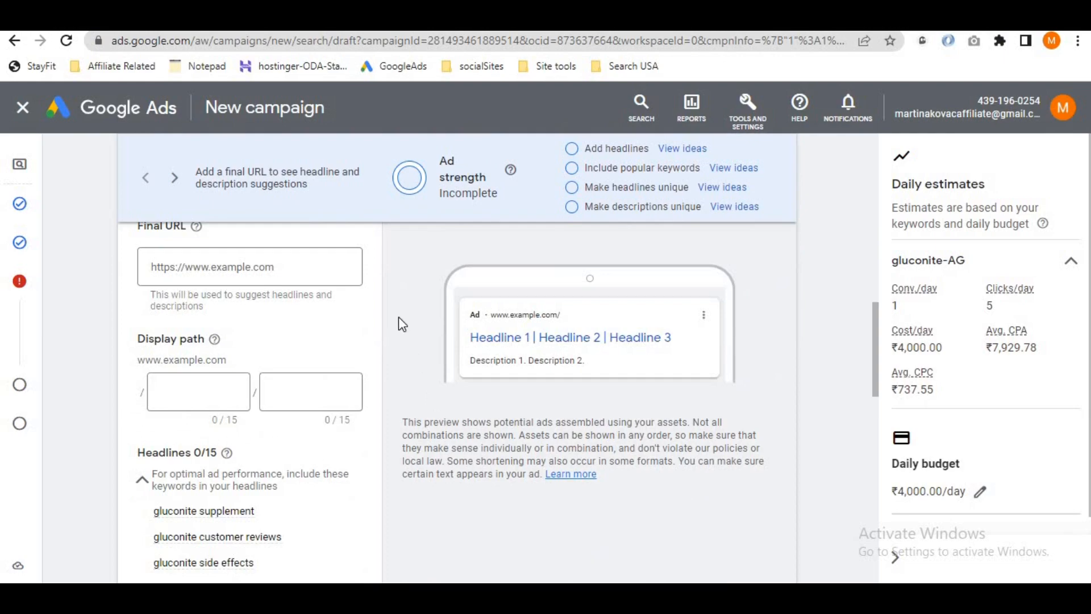
scroll(397, 316, up, 1)
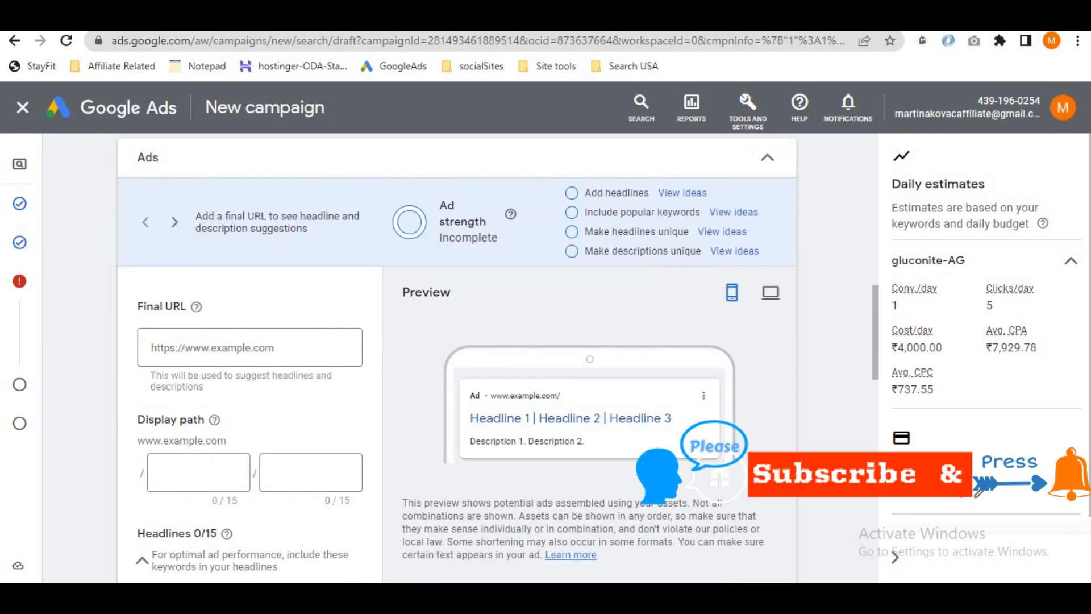
- Switch to the Gluconite review page, copy its address without the "#2" ending, and reload the page without that ending
click(358, 22)
click(390, 43)
right_click(390, 43)
click(455, 287)
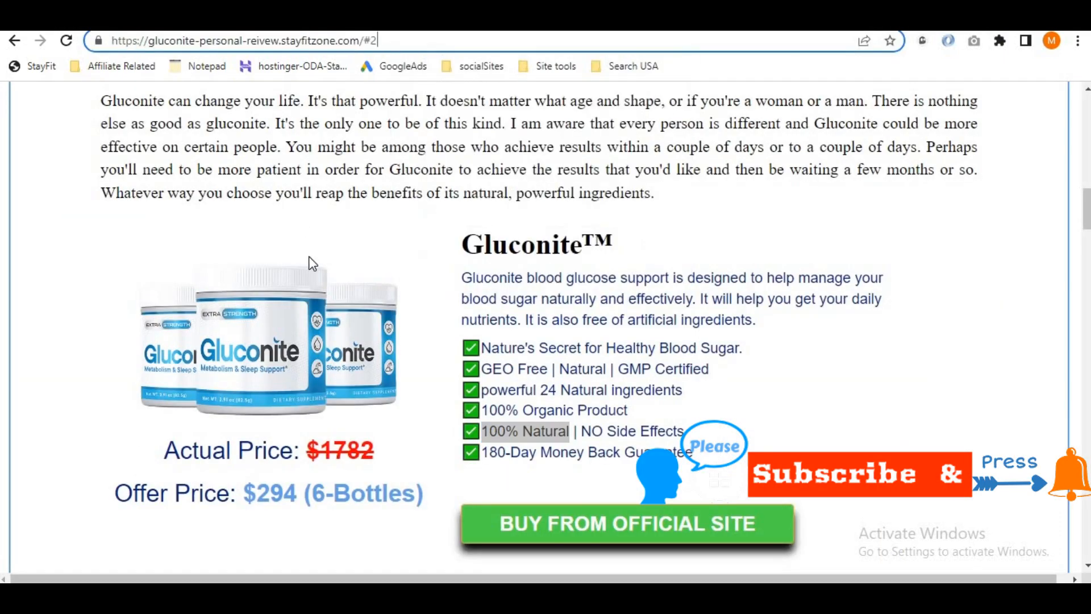
scroll(309, 257, up, 10)
click(306, 257)
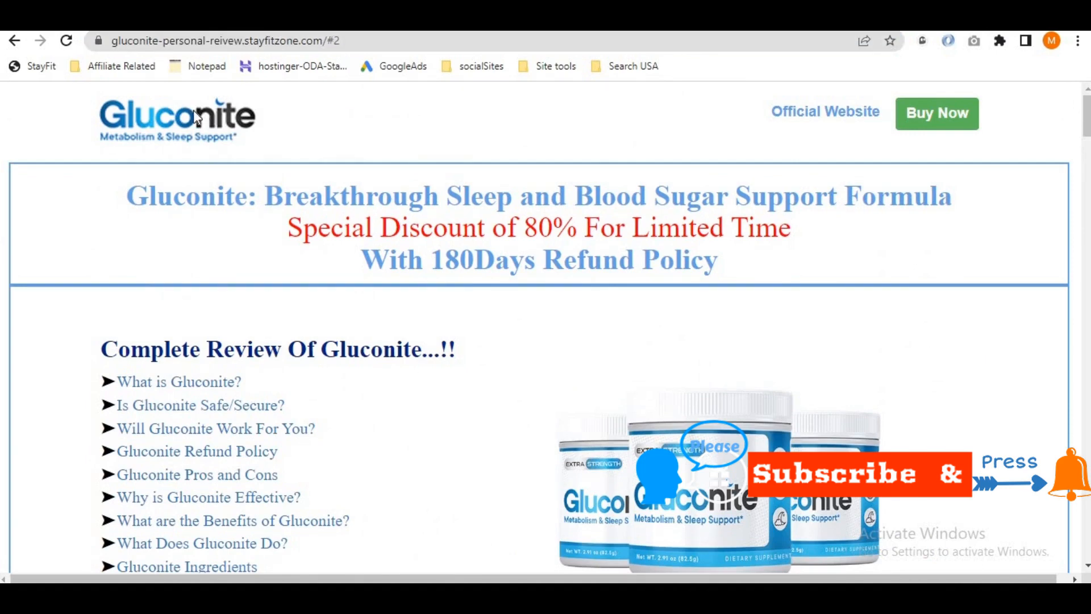
drag(327, 41, 7, 120)
key(ctrl+c)
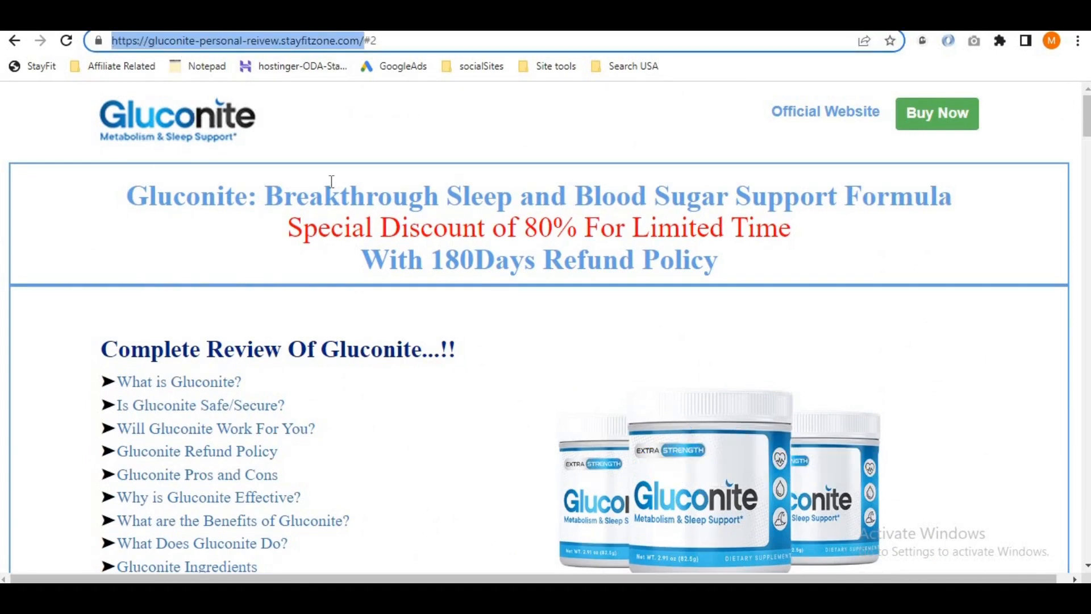
key(End)
key(BackSpace)
key(BackSpace)
key(BackSpace)
key(Return)
click(142, 20)
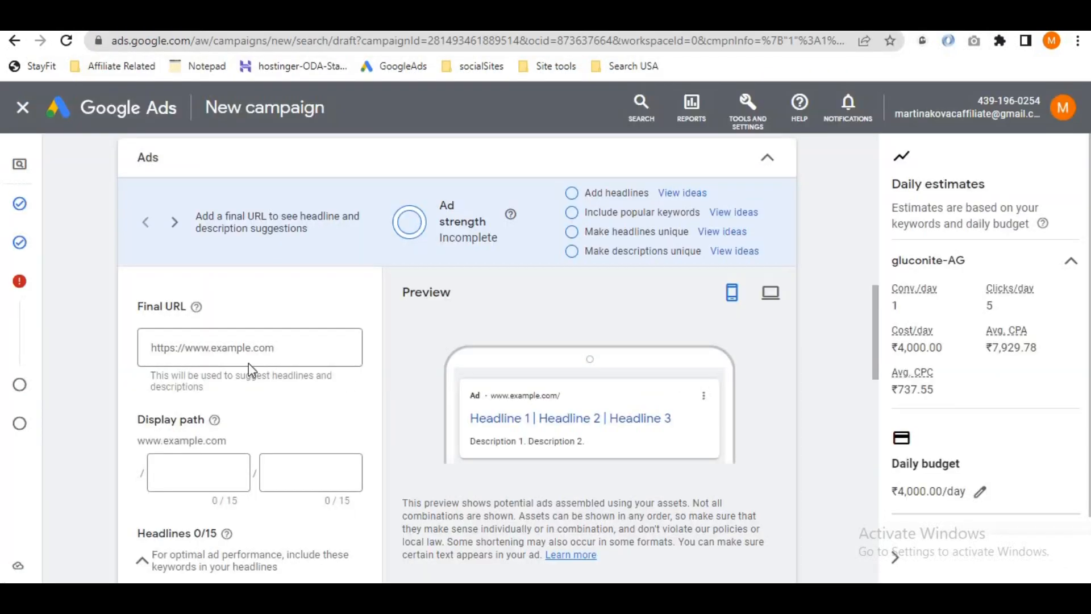
click(252, 348)
key(ctrl+v)
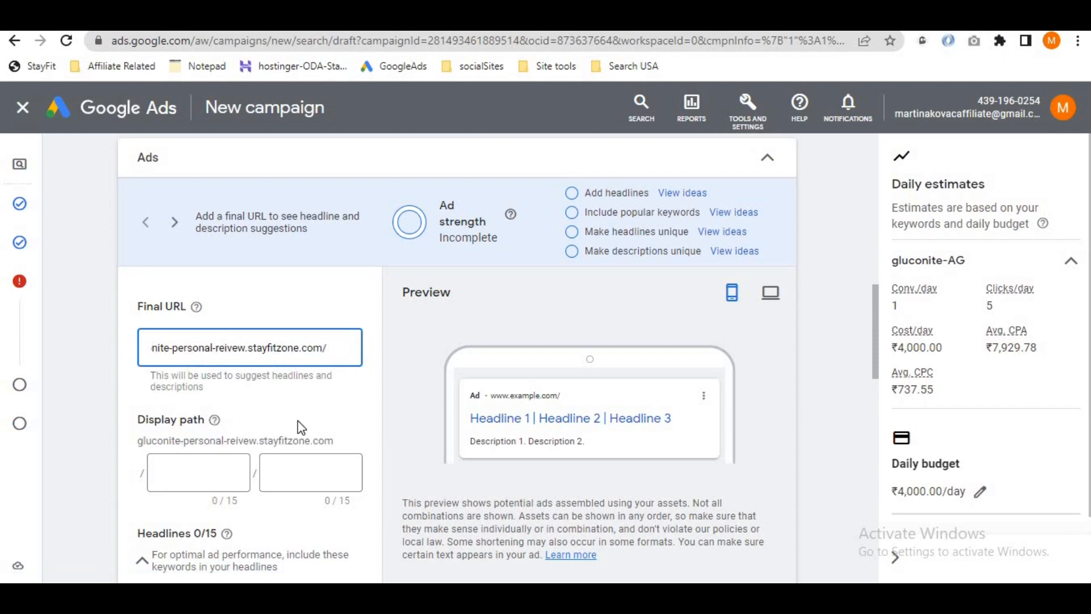
- Copy "Gluconite supplement" from the prepared notes in the text editor and paste it as the ad's first headline
scroll(300, 427, down, 5)
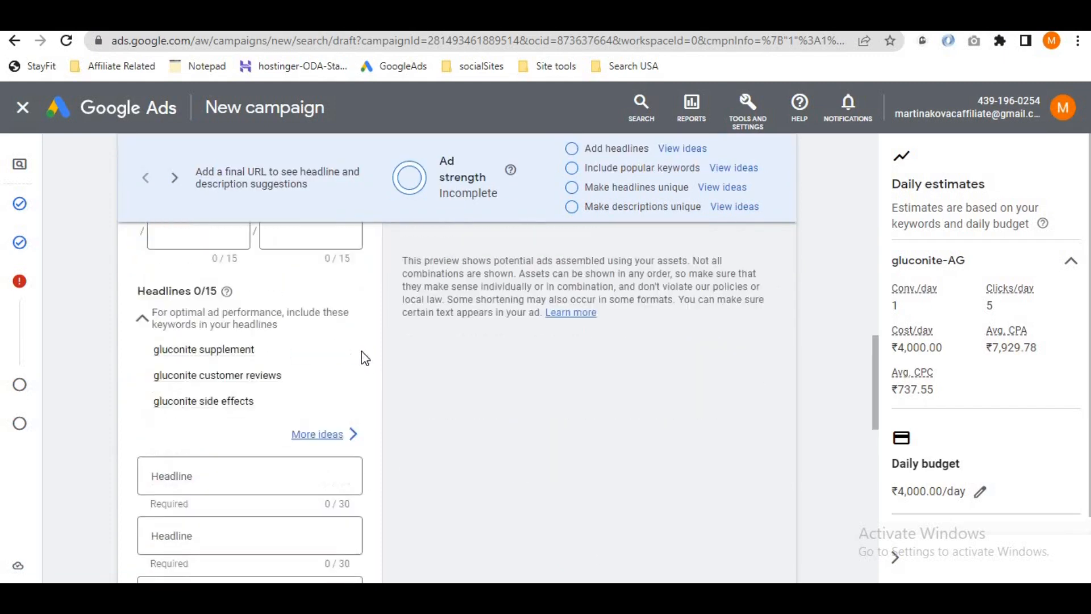
scroll(363, 356, up, 9)
scroll(379, 502, down, 3)
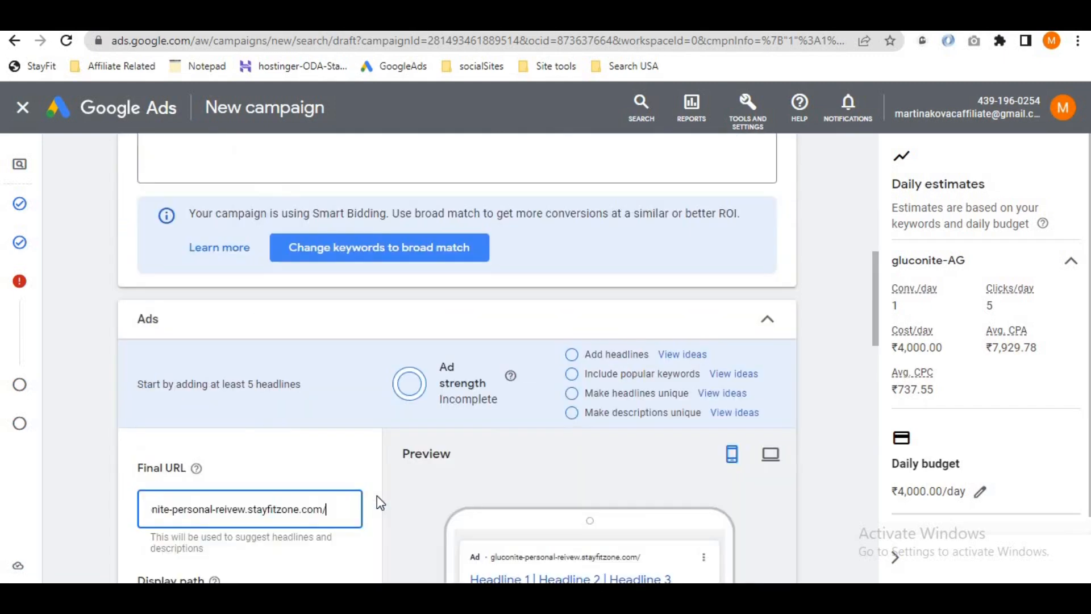
scroll(378, 500, down, 4)
scroll(236, 480, down, 2)
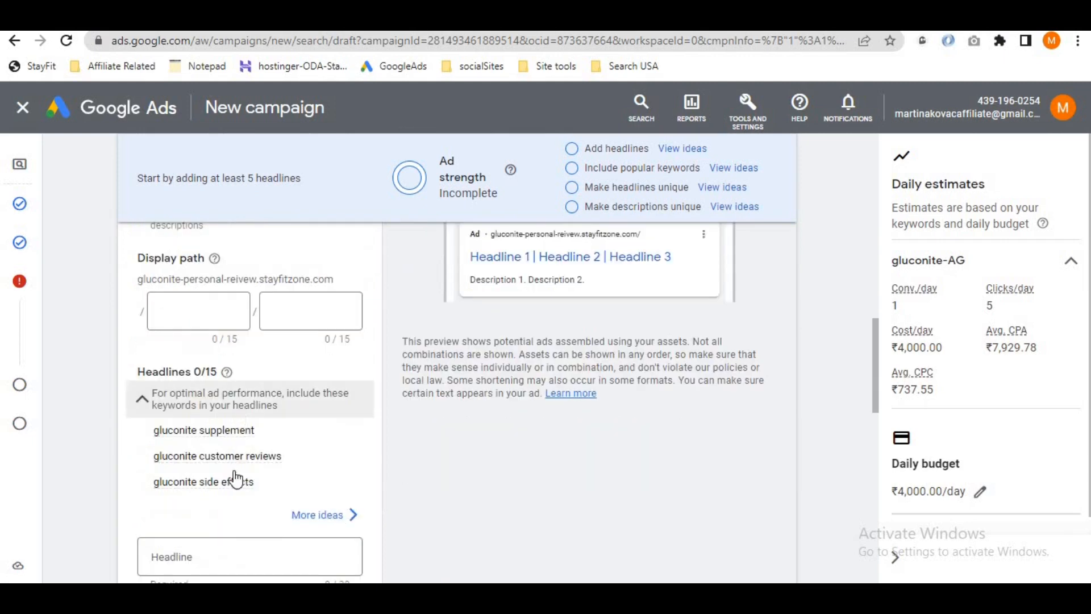
scroll(398, 464, down, 3)
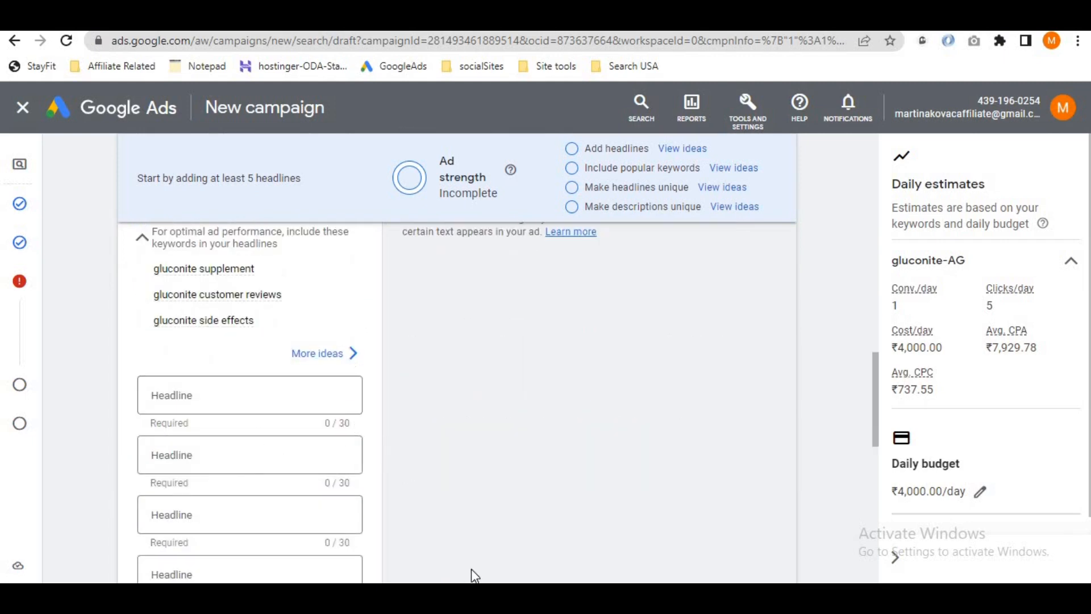
key(alt+Tab)
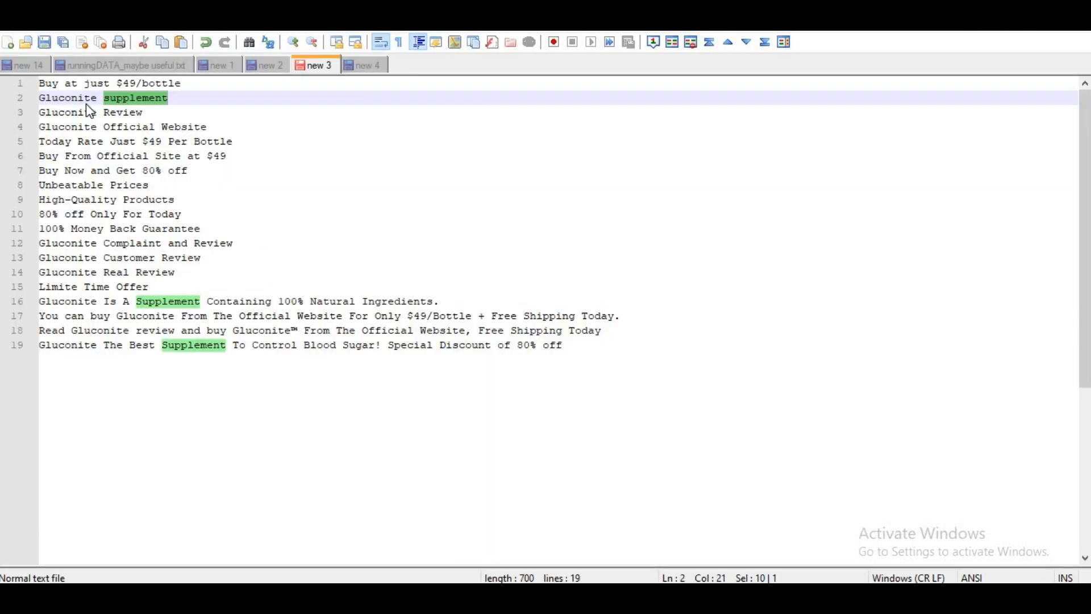
drag(168, 99, 37, 99)
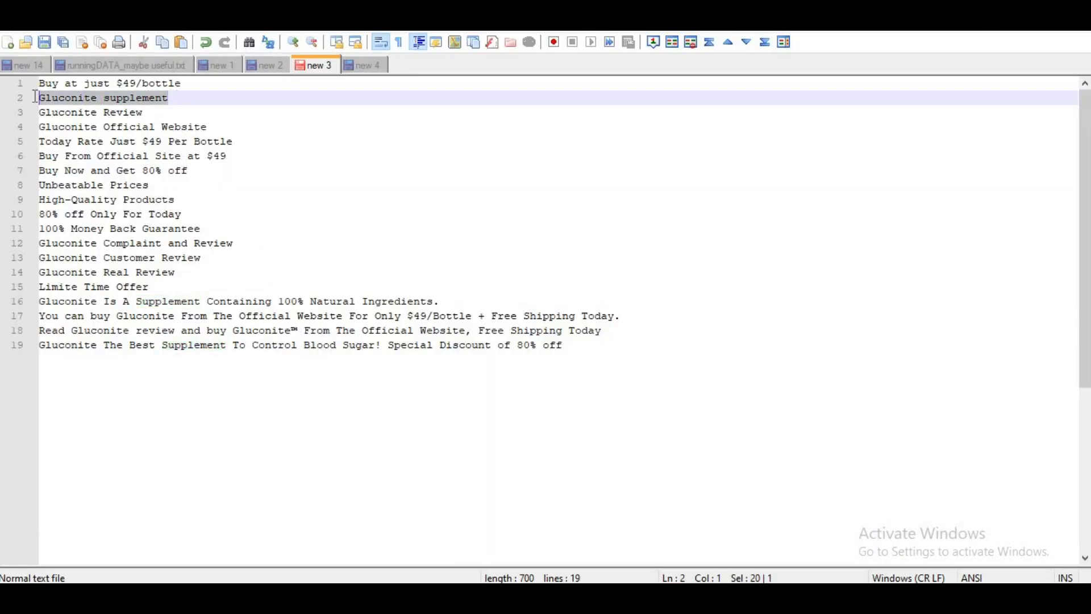
key(ctrl+c)
key(alt+Tab)
click(235, 394)
key(ctrl+v)
- Copy "Gluconite Review" from the text editor notes and paste it as the ad's second headline
key(alt+Tab)
drag(171, 112, 37, 112)
key(ctrl+c)
key(alt+Tab)
click(217, 454)
key(ctrl+v)
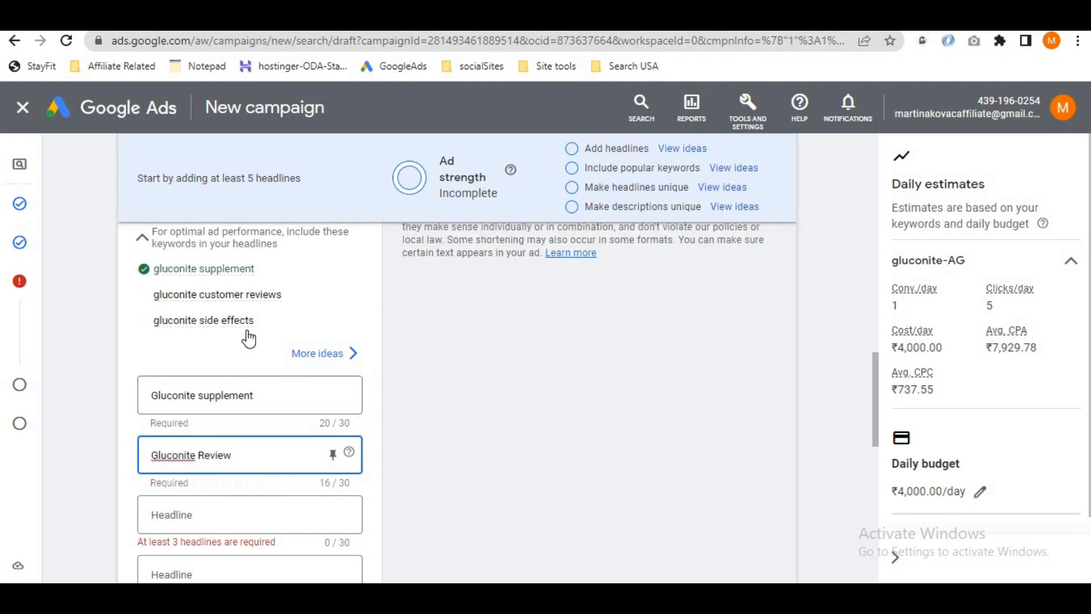
- Copy "gluconite customer reviews" from the ad group's keyword list and paste it as the third headline
drag(294, 295, 131, 400)
scroll(134, 405, up, 15)
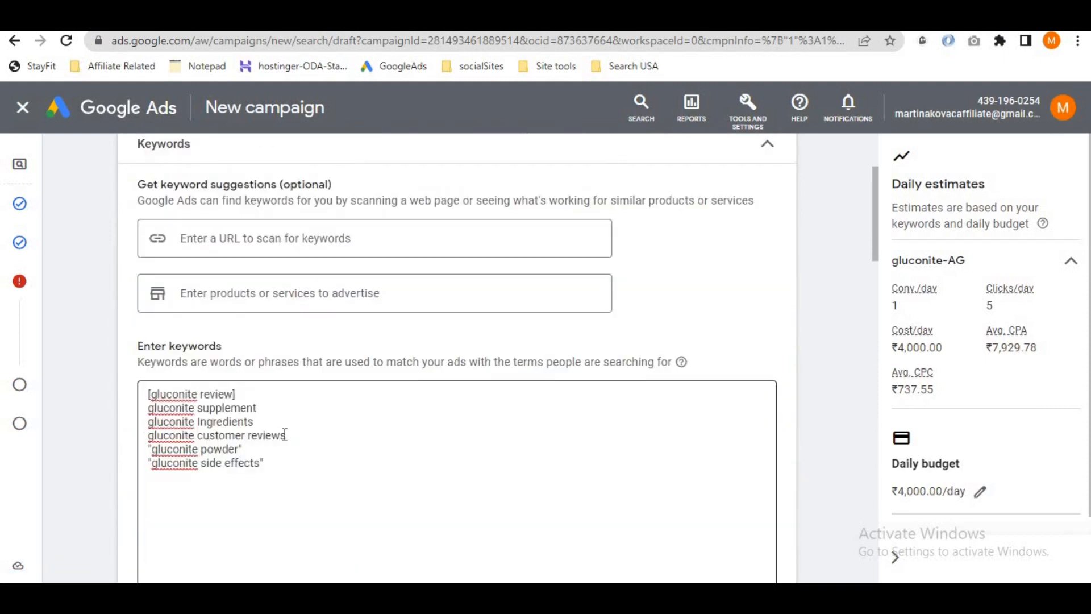
triple_click(231, 436)
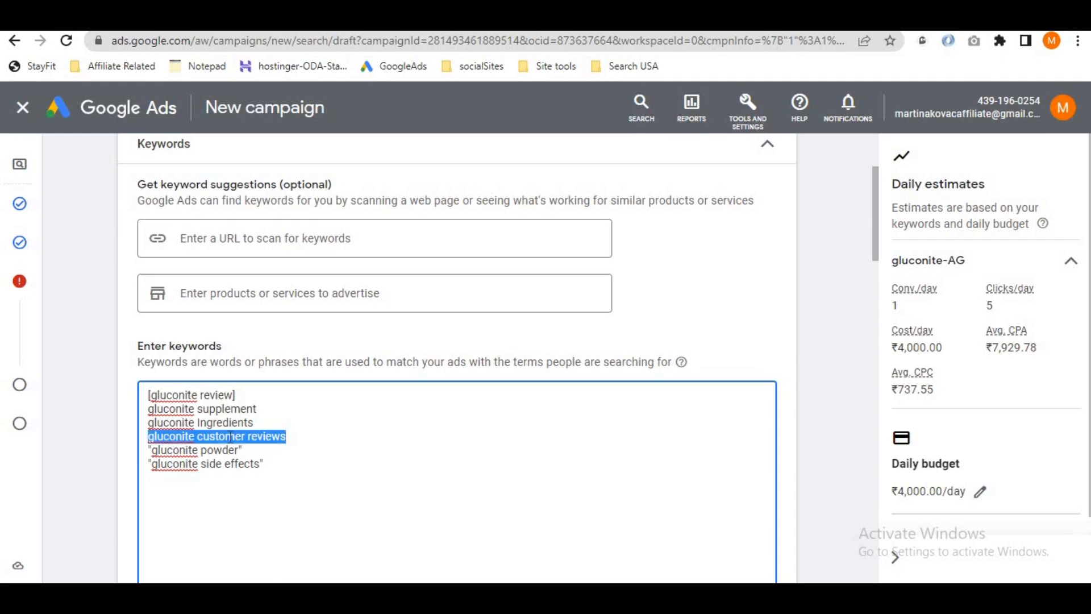
scroll(377, 437, down, 15)
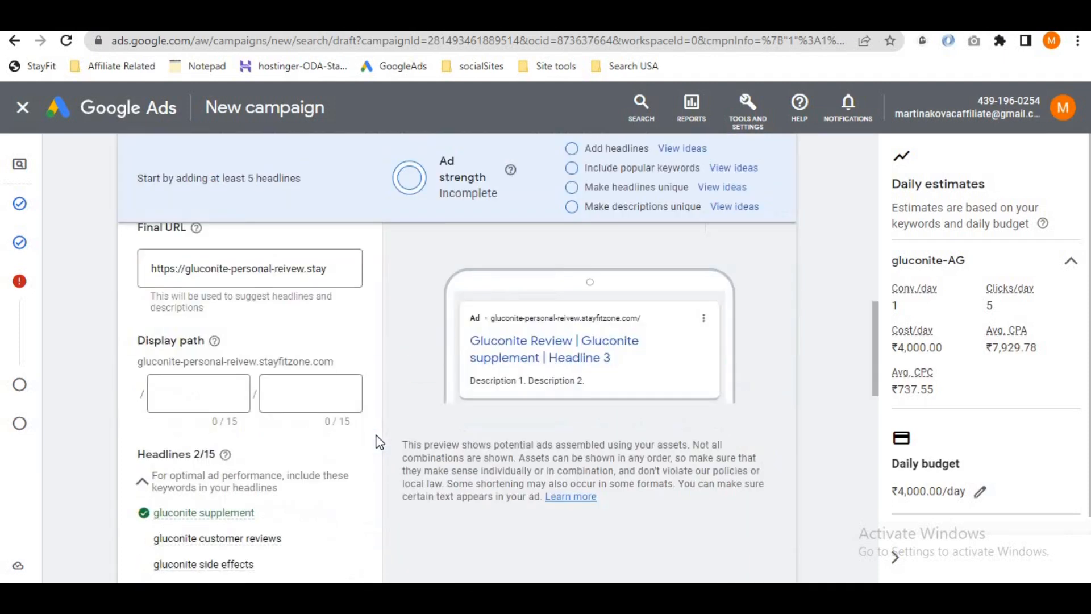
scroll(419, 487, down, 1)
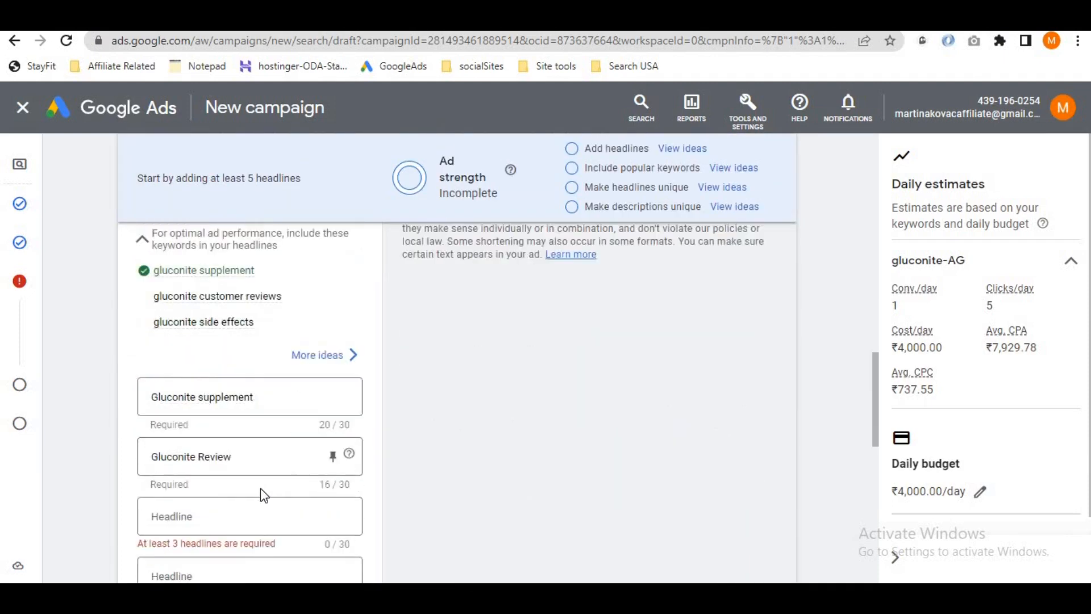
click(205, 512)
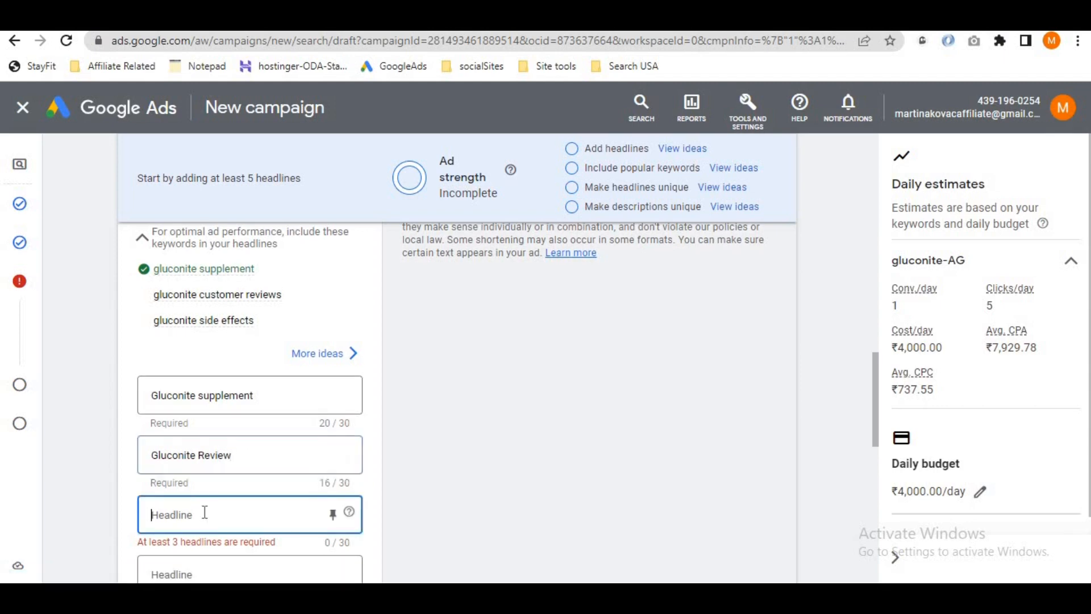
key(ctrl+v)
- Copy "gluconite powder" without its quotation marks from the keyword list and paste it as the fourth headline
scroll(353, 466, up, 15)
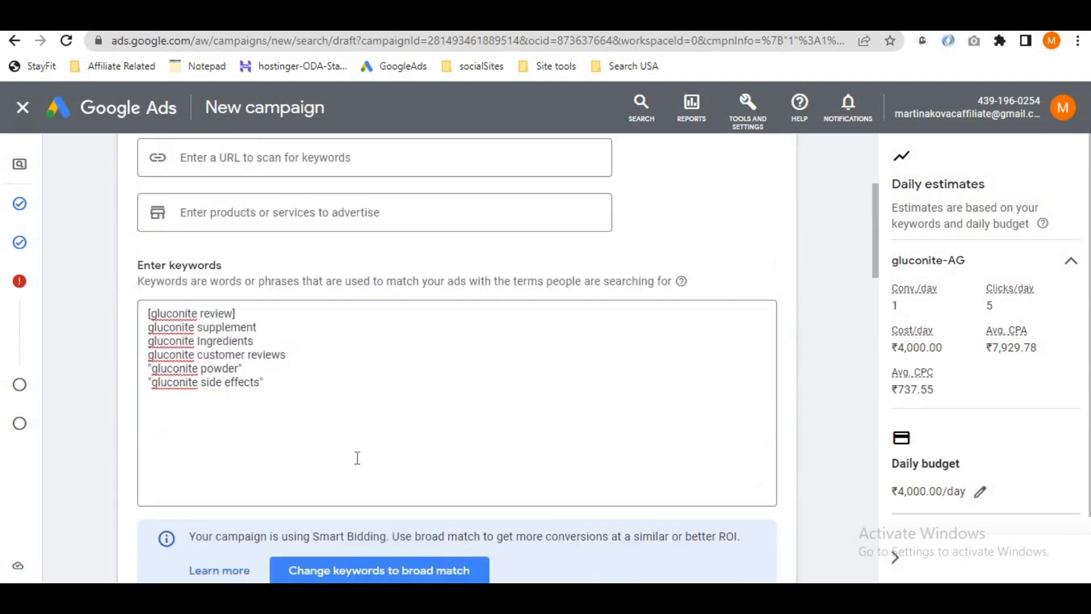
drag(240, 531, 152, 531)
scroll(380, 473, down, 15)
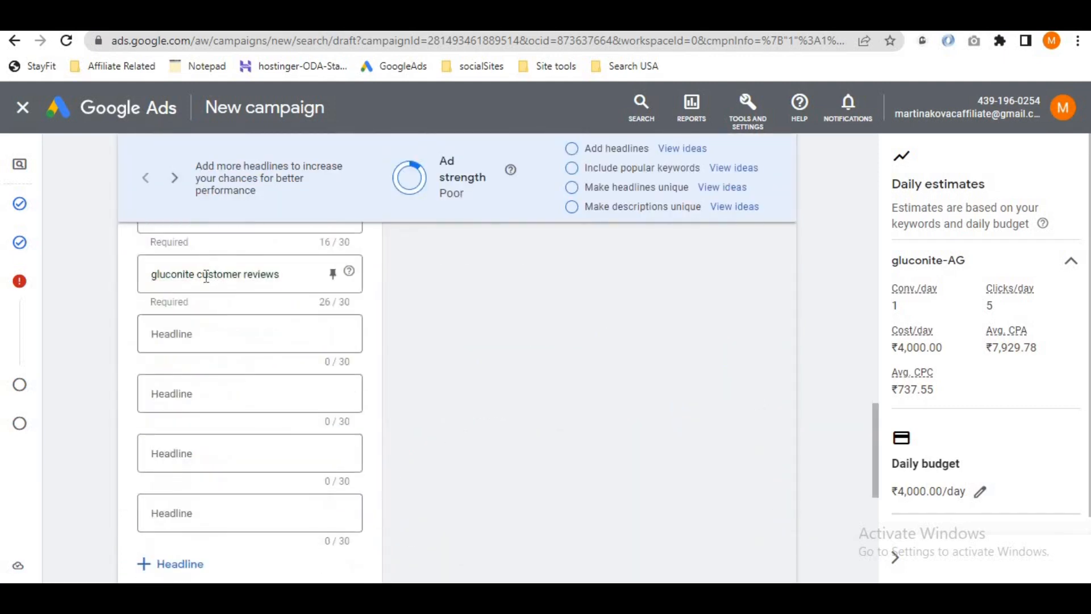
click(204, 332)
key(ctrl+v)
- Copy "gluconite side effects" without its quotation marks from the keyword list and paste it as the fifth headline
scroll(390, 382, up, 12)
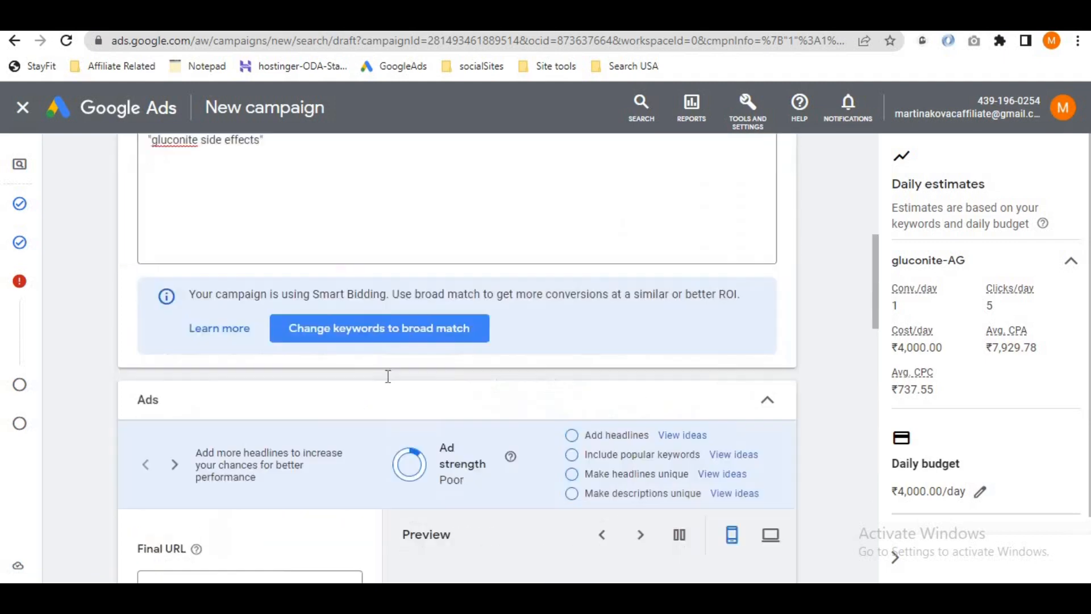
drag(261, 303, 155, 303)
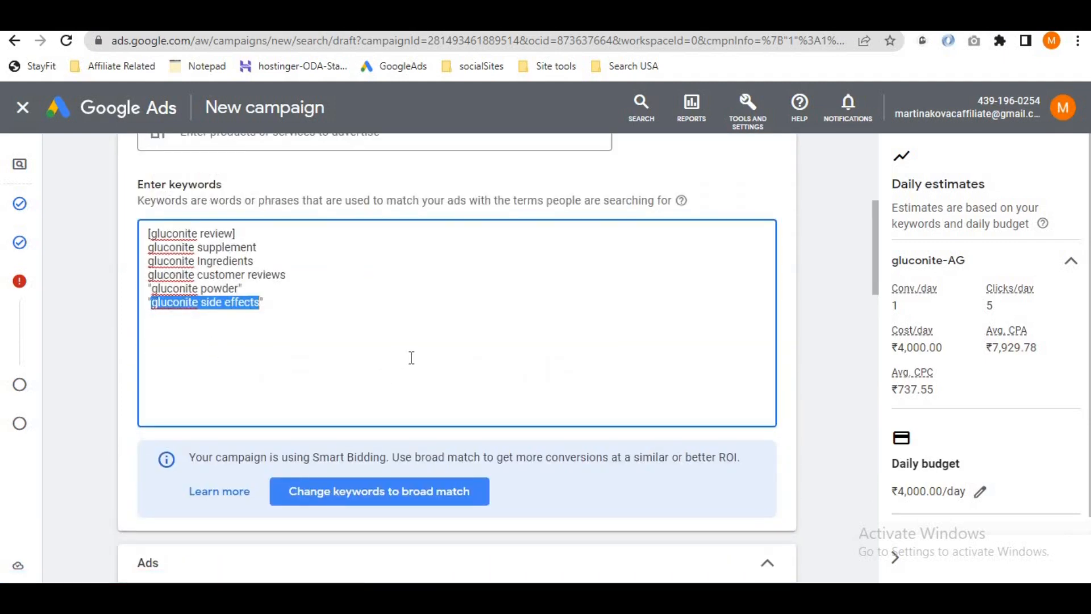
scroll(411, 357, down, 7)
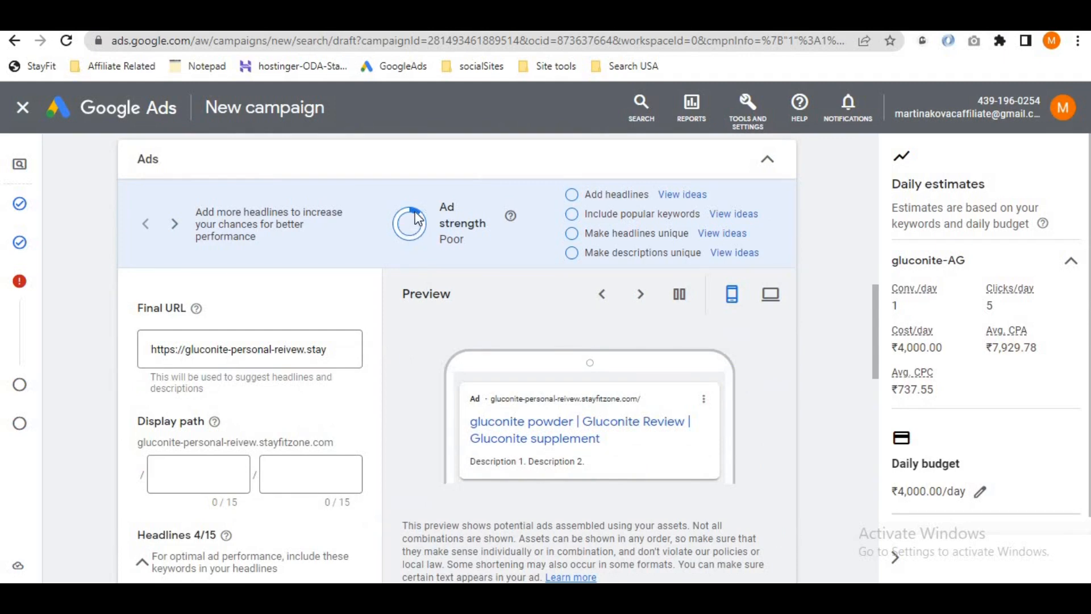
scroll(385, 383, down, 7)
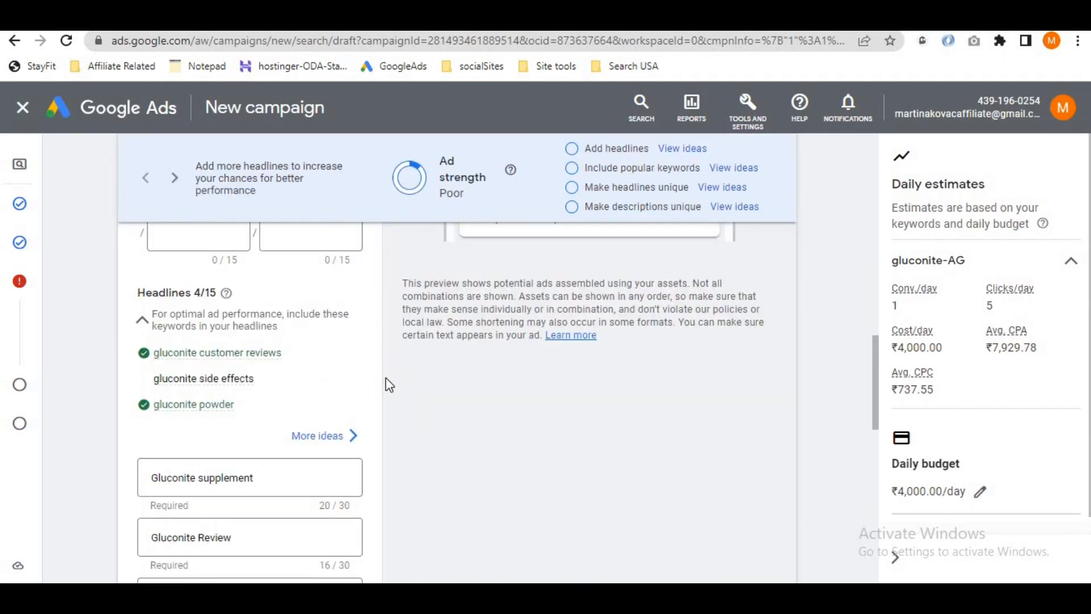
scroll(384, 394, down, 3)
click(221, 390)
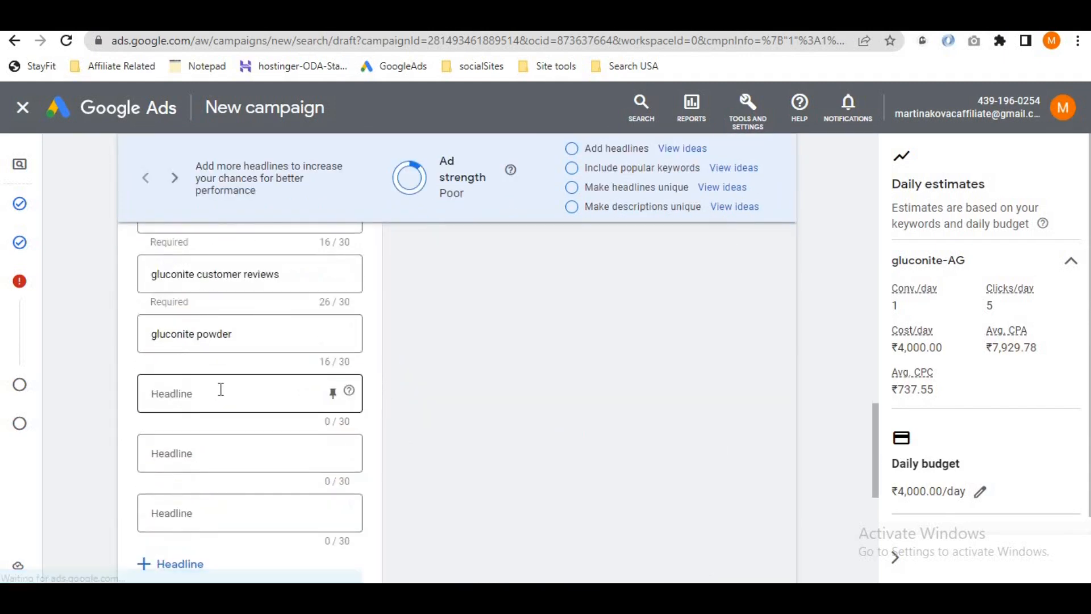
key(ctrl+v)
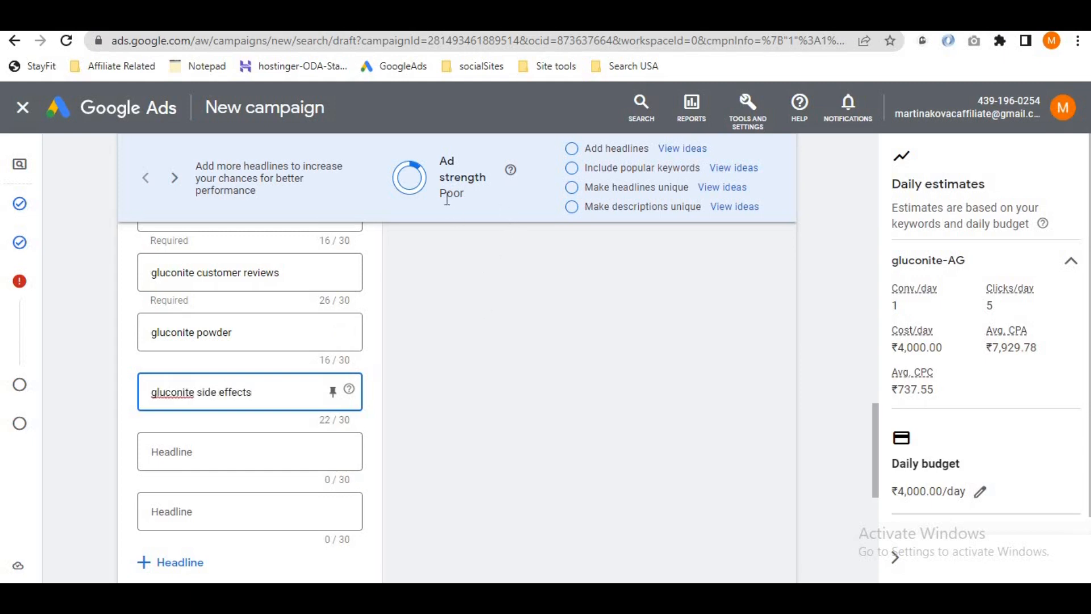
- Copy "gluconite Ingredients" from the ad group's keyword list and paste it as the sixth headline
scroll(380, 393, up, 4)
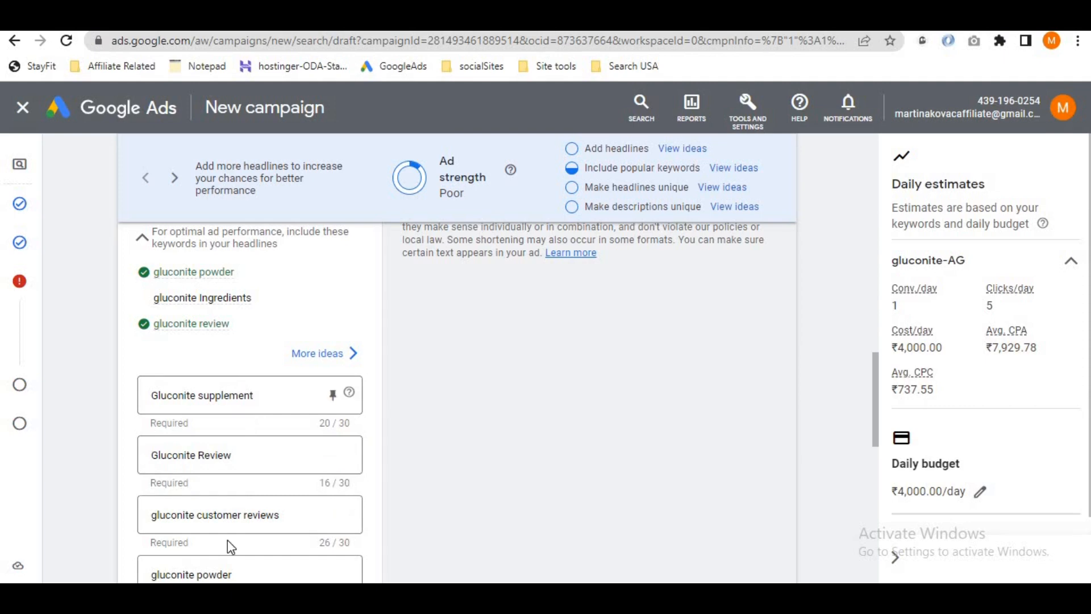
scroll(467, 379, up, 5)
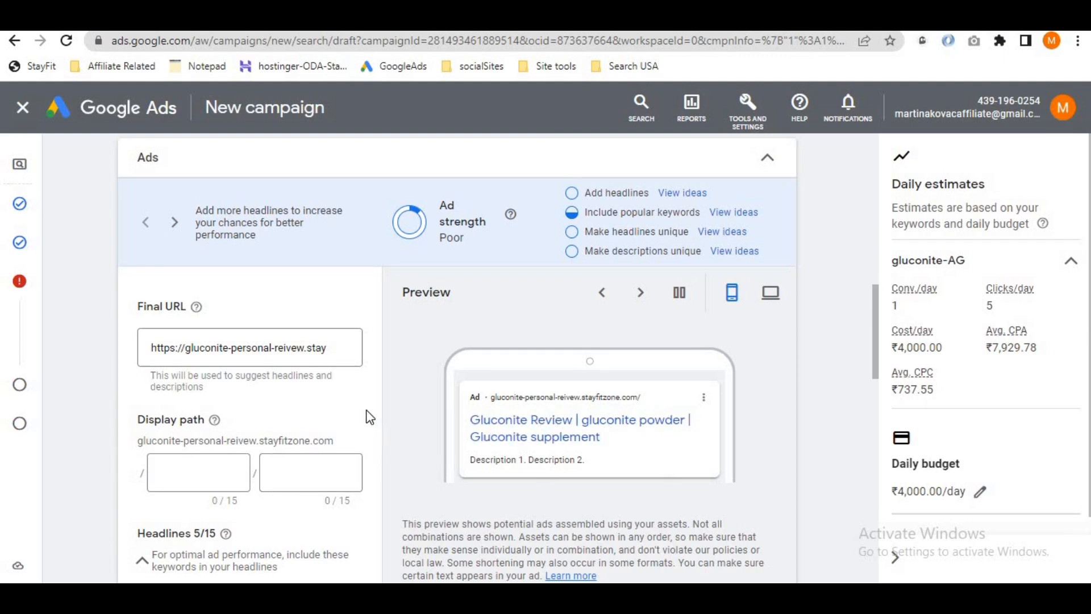
scroll(379, 412, down, 4)
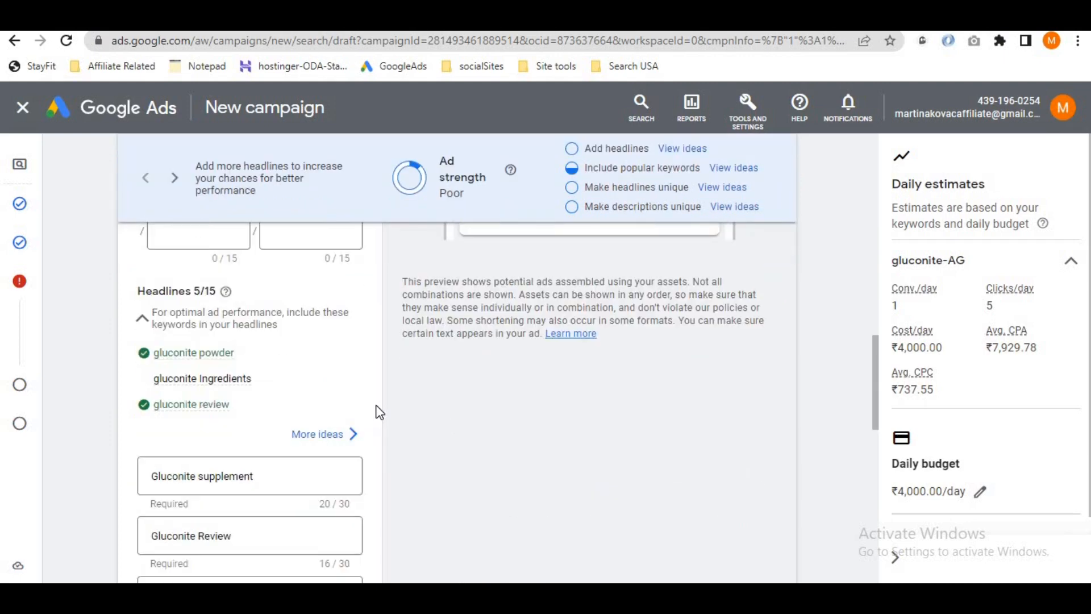
scroll(380, 412, up, 10)
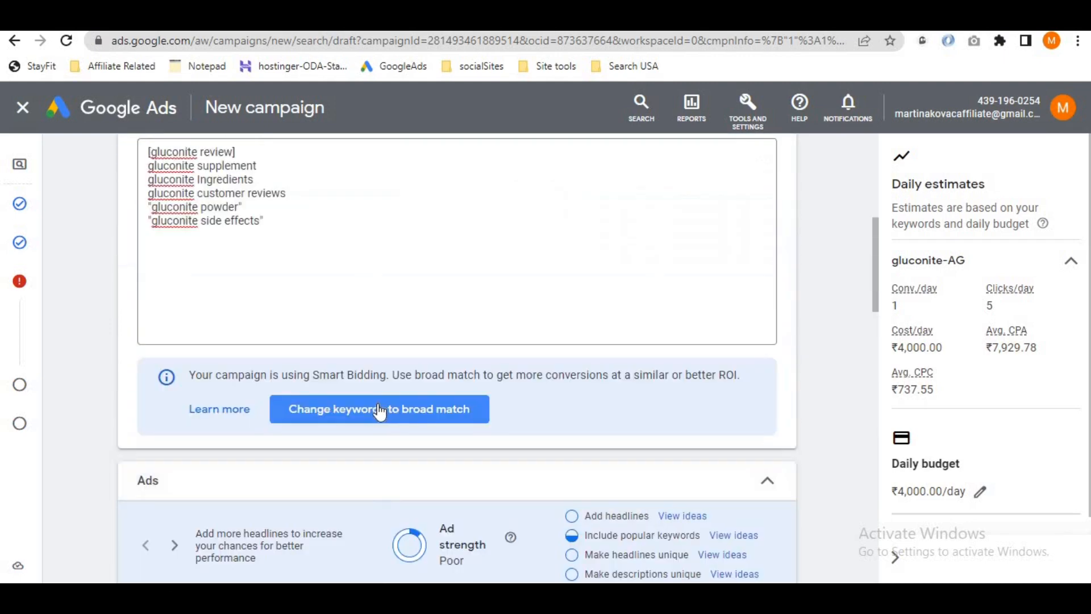
drag(253, 342, 148, 345)
scroll(409, 432, down, 18)
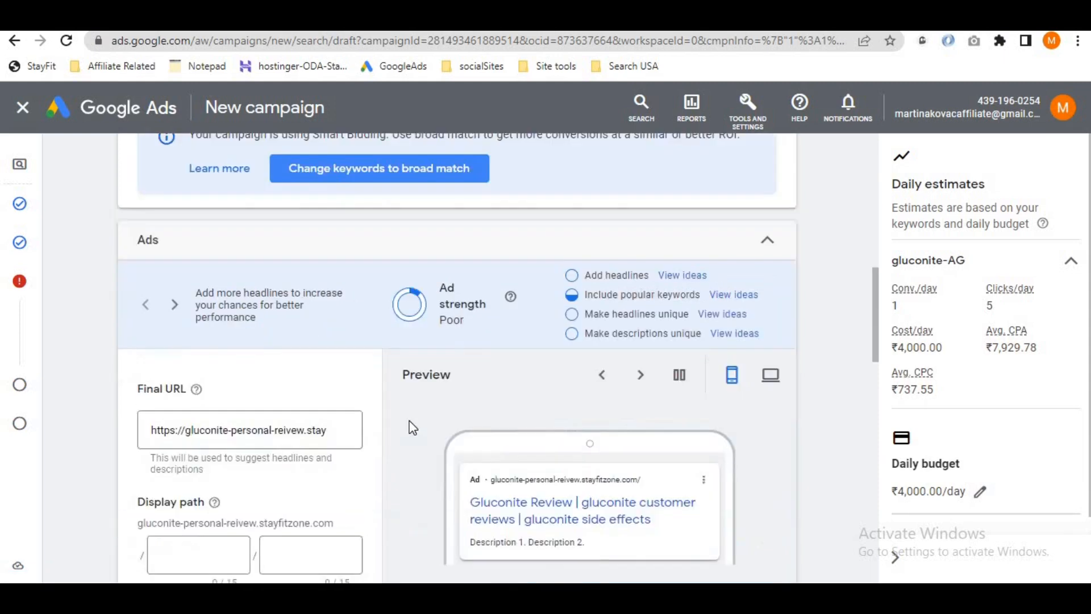
click(208, 376)
text(gluconite Ingredients)
- Copy "Buy at just $49/bottle" from the text editor notes and paste it as the ad's seventh headline
scroll(415, 407, up, 7)
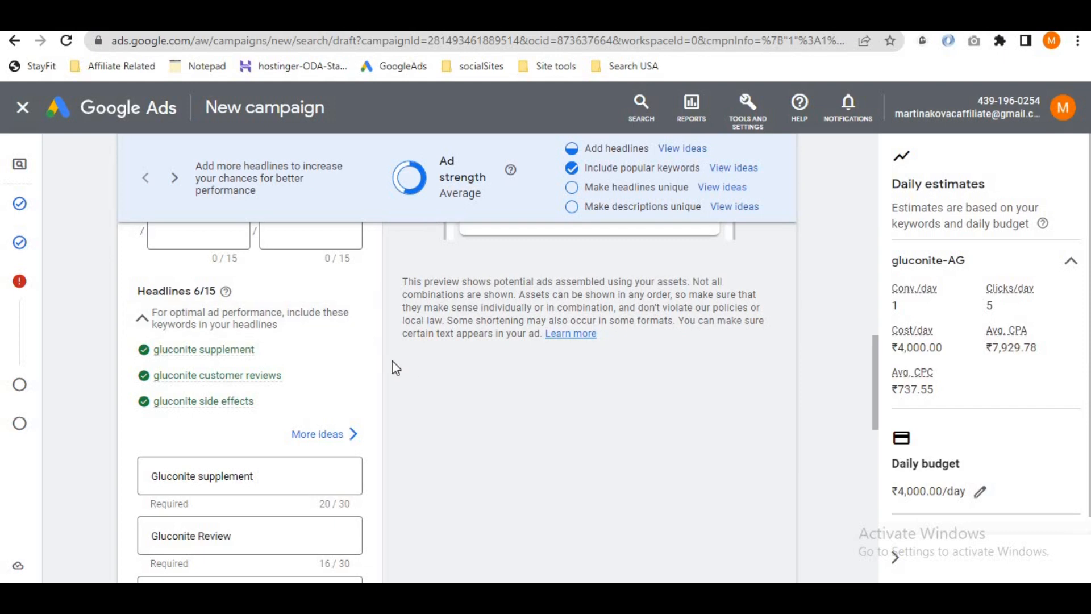
key(alt+Tab)
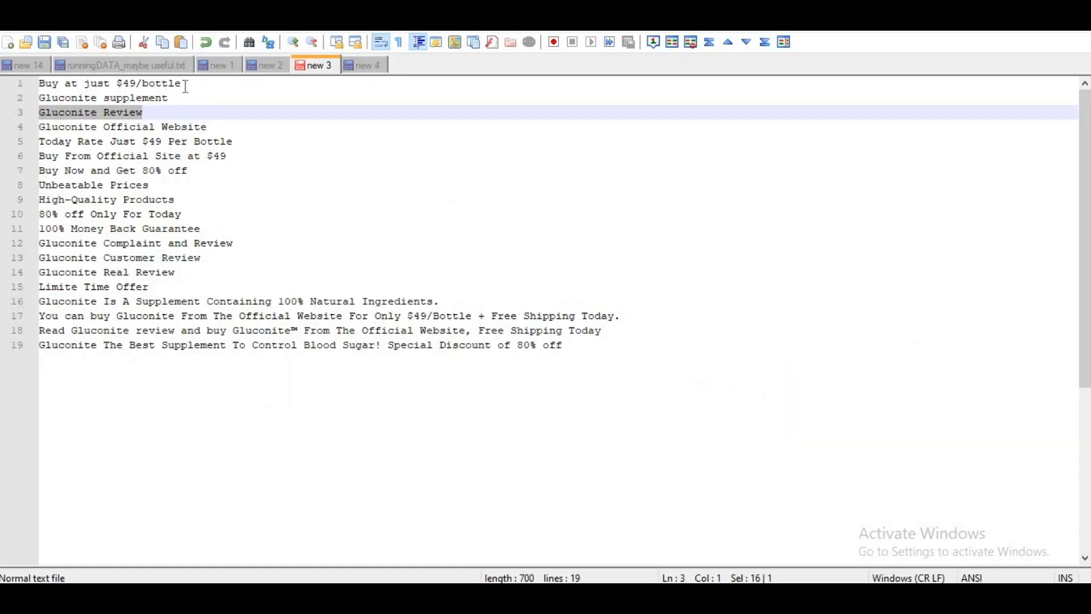
drag(184, 85, 39, 83)
key(ctrl+c)
key(alt+Tab)
scroll(398, 369, down, 8)
click(239, 434)
key(ctrl+v)
- Add two more empty headline fields to the ad
click(195, 484)
scroll(373, 378, down, 3)
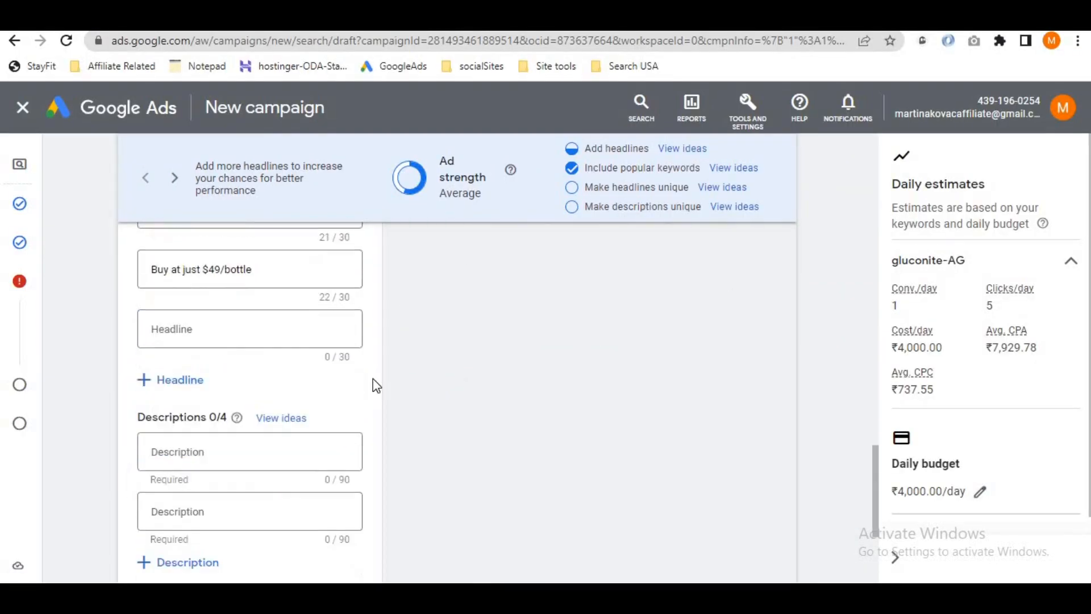
click(171, 382)
click(170, 440)
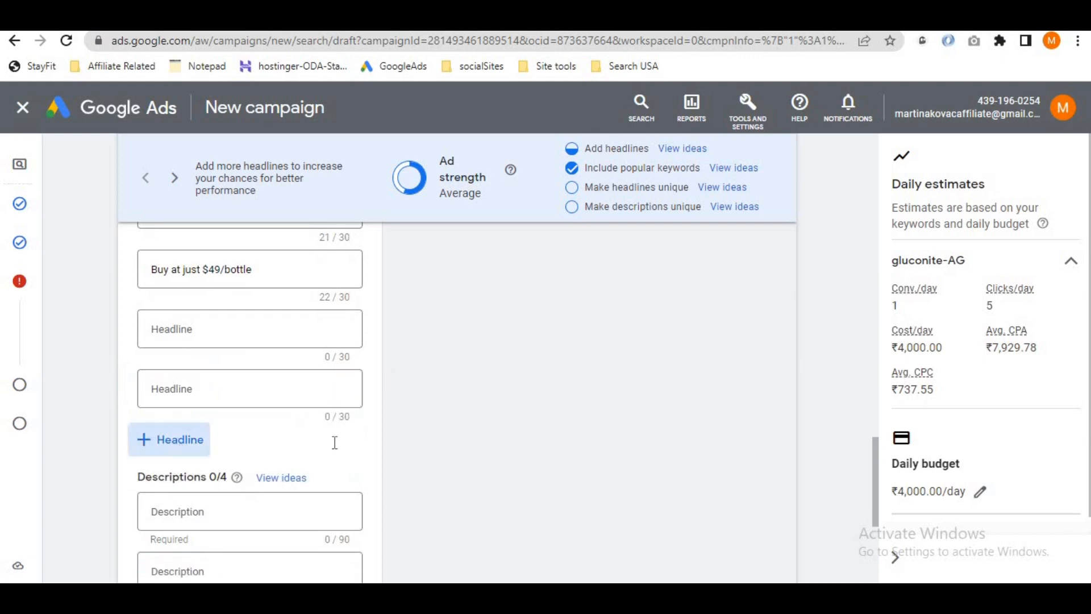
- Copy "Today Rate Just $49 Per Bottle" from the text editor notes and paste it as the eighth headline
key(alt+Tab)
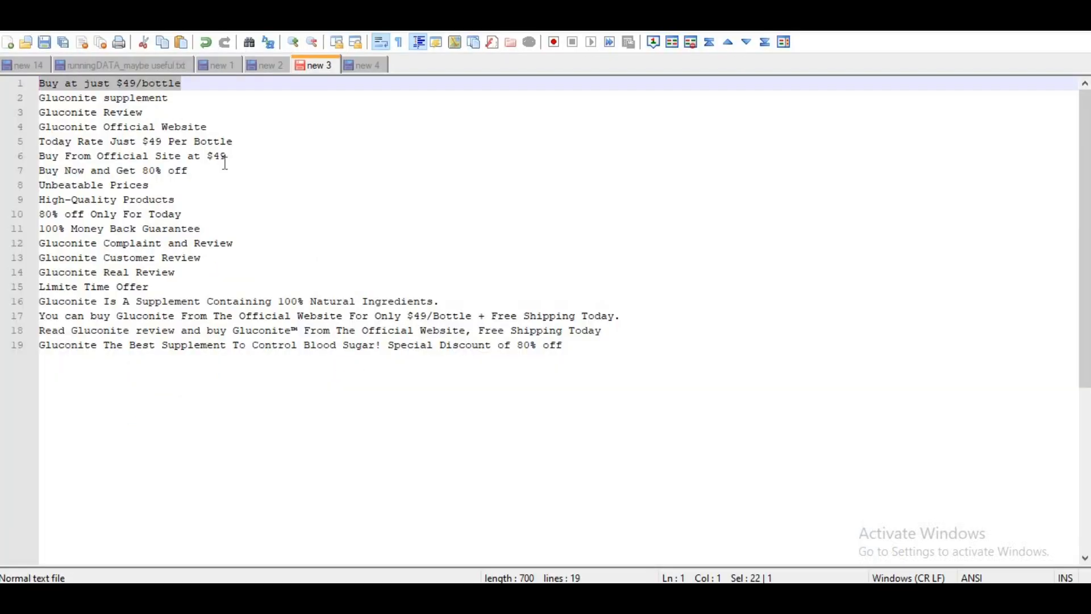
drag(233, 156, 34, 159)
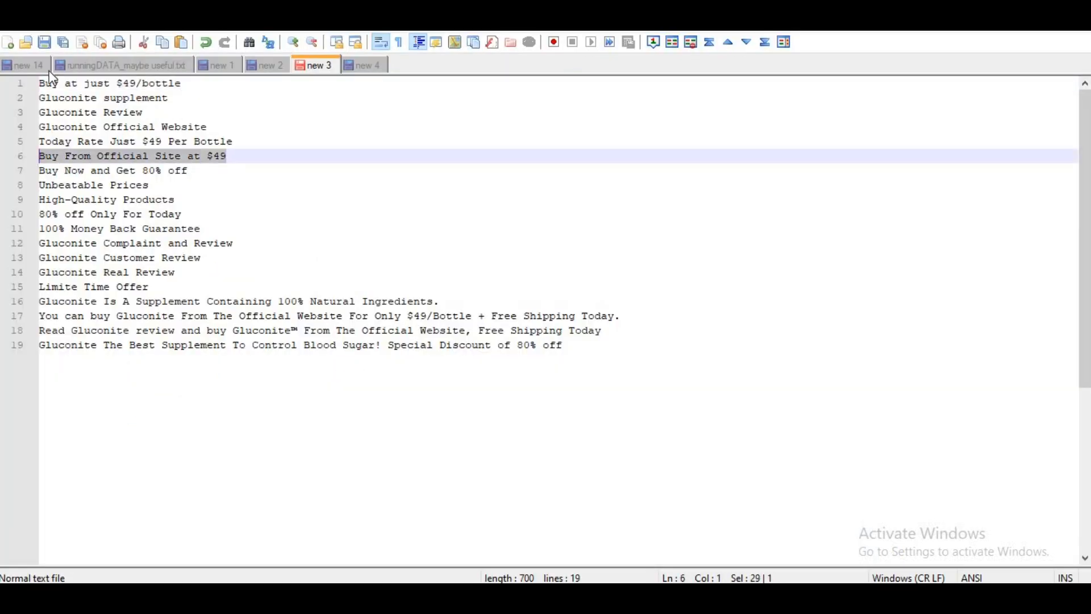
drag(244, 141, 29, 151)
key(ctrl+c)
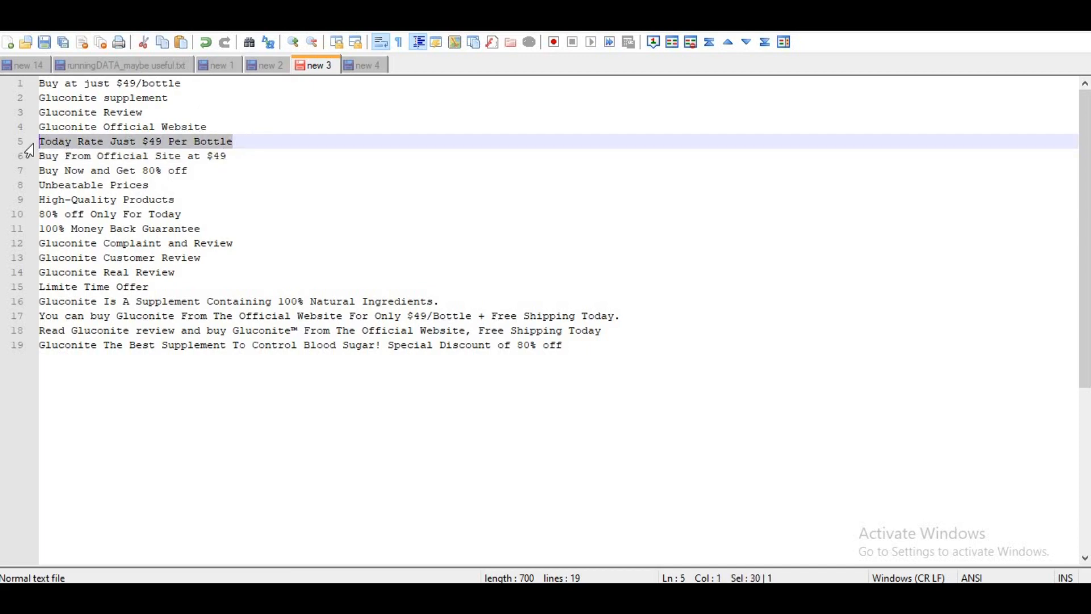
key(alt+Tab)
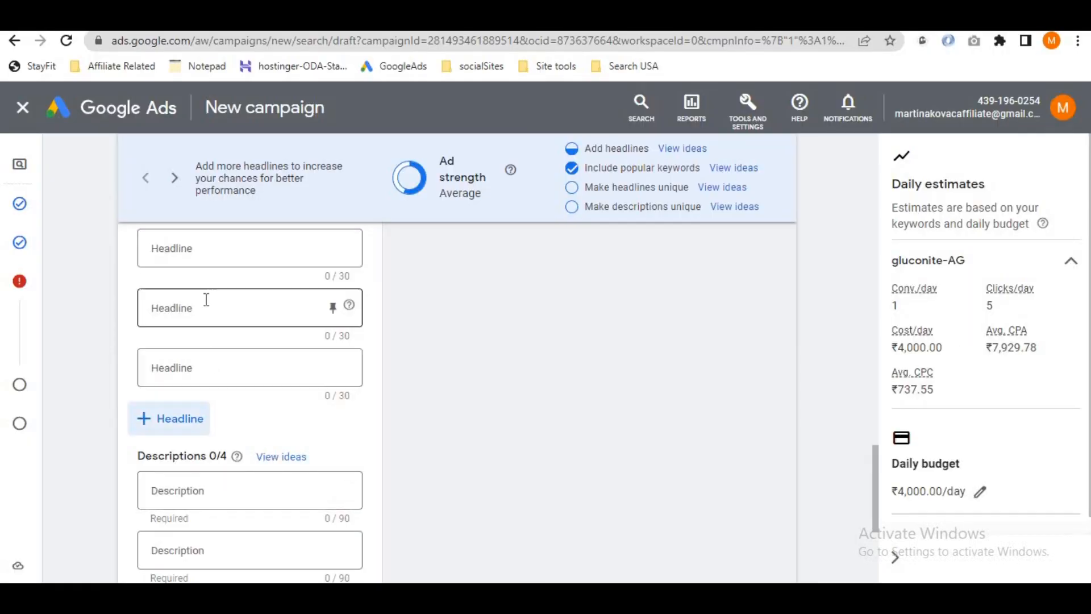
scroll(216, 283, up, 1)
click(197, 326)
key(ctrl+v)
- Copy "100% Money Back Guarantee" from the text editor notes and paste it as the ninth headline
key(alt+Tab)
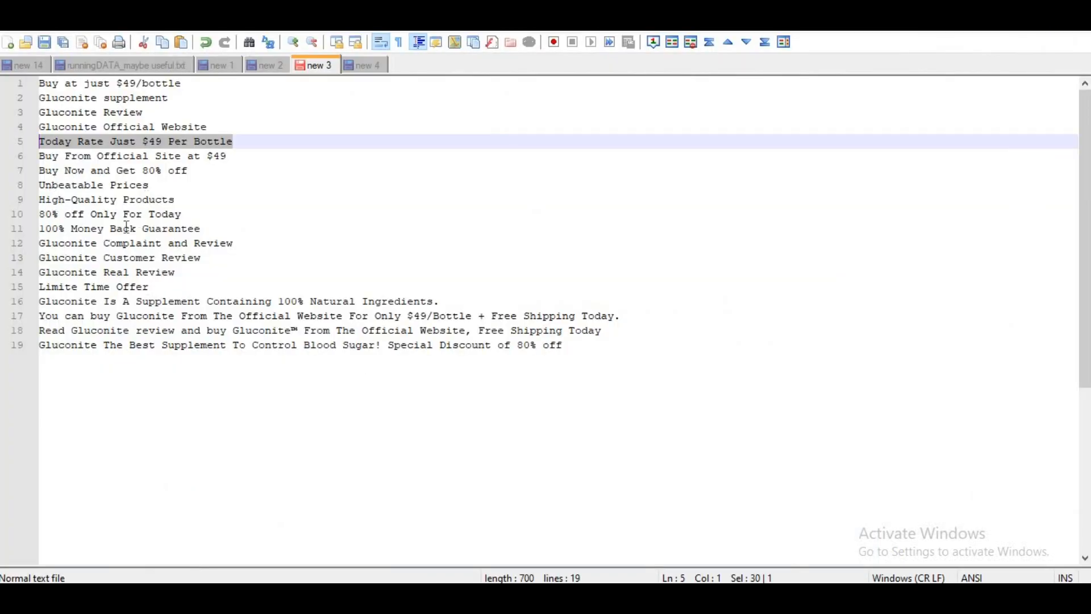
drag(211, 229, 30, 241)
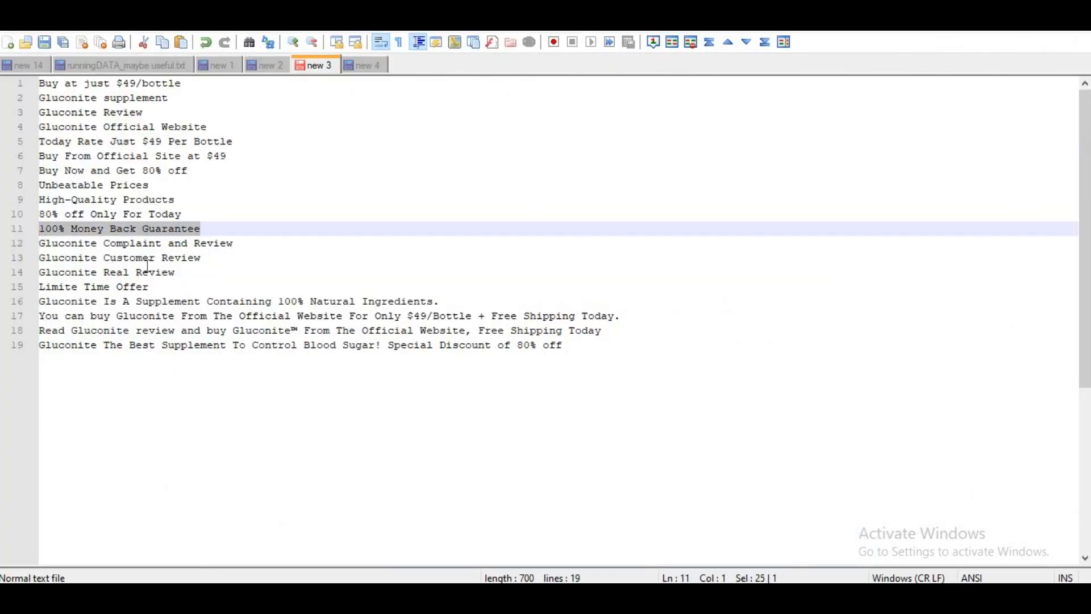
key(alt+Tab)
click(203, 387)
text(100% Money Back Guarantee)
- Copy "High-Quality Products" from the text editor notes, paste it as the tenth headline, and check the ad's headlines
key(alt+Tab)
drag(176, 200, 23, 208)
key(ctrl+c)
key(alt+Tab)
click(236, 449)
key(ctrl+v)
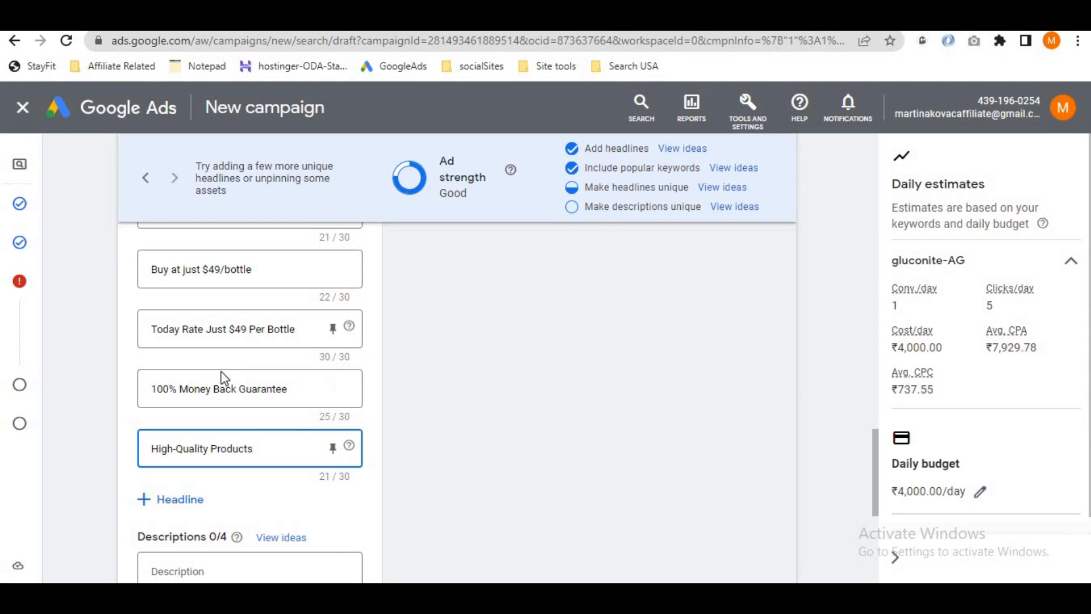
scroll(248, 367, up, 10)
scroll(249, 363, up, 3)
scroll(250, 366, down, 7)
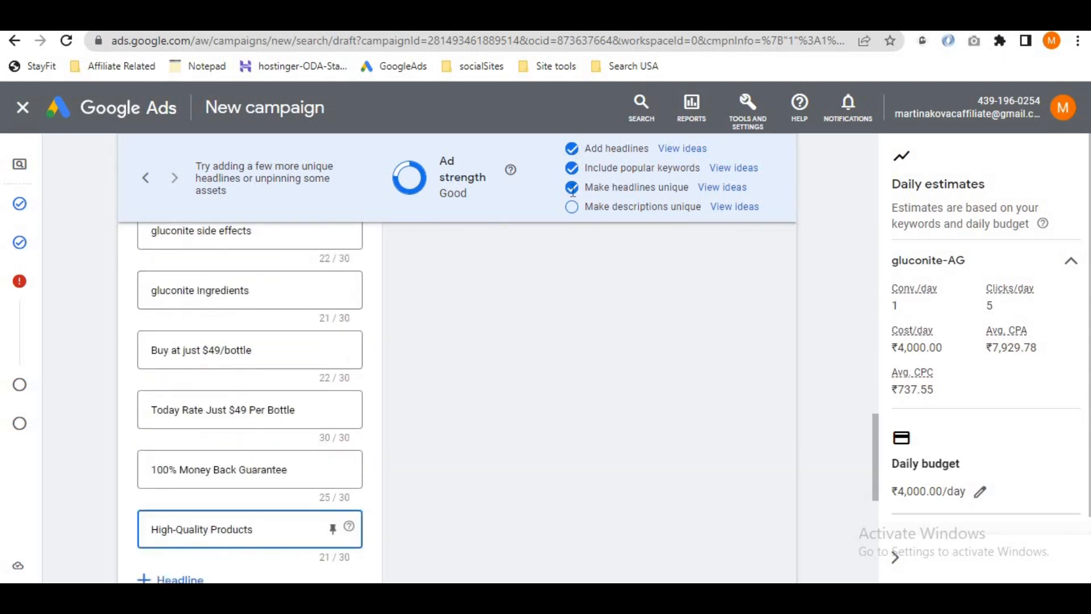
- Copy "Gluconite Is A Supplement Containing 100% Natural Ingredients." from the text editor notes and paste it as the ad's first description
scroll(438, 334, down, 4)
click(212, 409)
key(alt+Tab)
drag(467, 300, 40, 301)
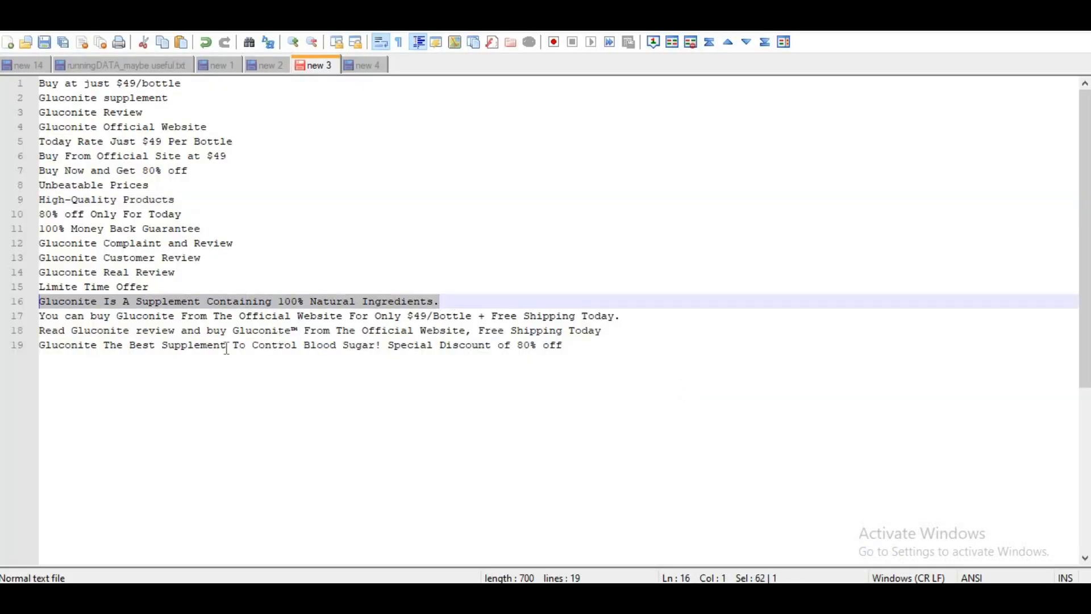
key(ctrl+c)
key(alt+Tab)
click(190, 412)
key(ctrl+v)
- Copy "You can buy Gluconite From The Official Website For Only $49/Bottle + Free Shipping Today." from the notes and paste it as the second description
click(265, 461)
key(alt+Tab)
drag(620, 316, 28, 324)
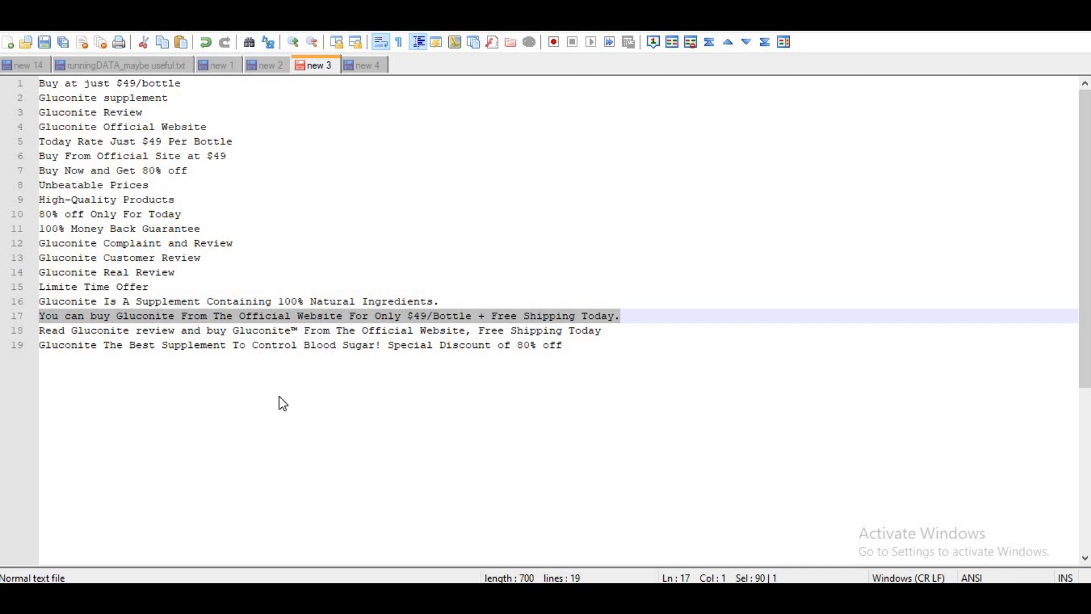
key(ctrl+c)
key(alt+Tab)
click(348, 467)
key(ctrl+v)
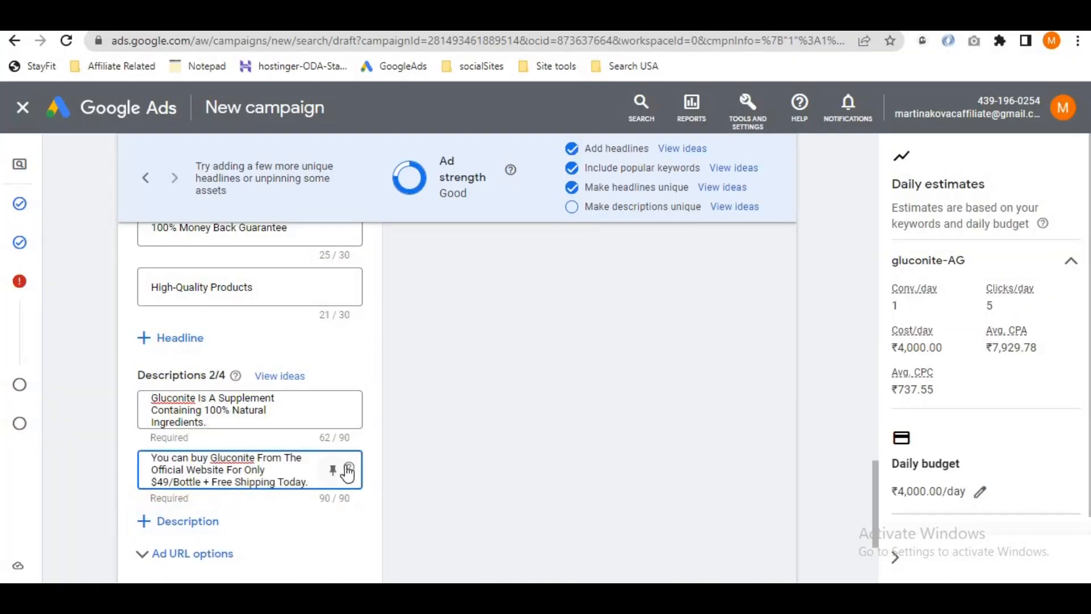
- Add a third description, copied from the notes: "Read Gluconite review and buy Gluconite™ From The Official Website, Free Shipping Today"
scroll(407, 440, down, 3)
click(196, 362)
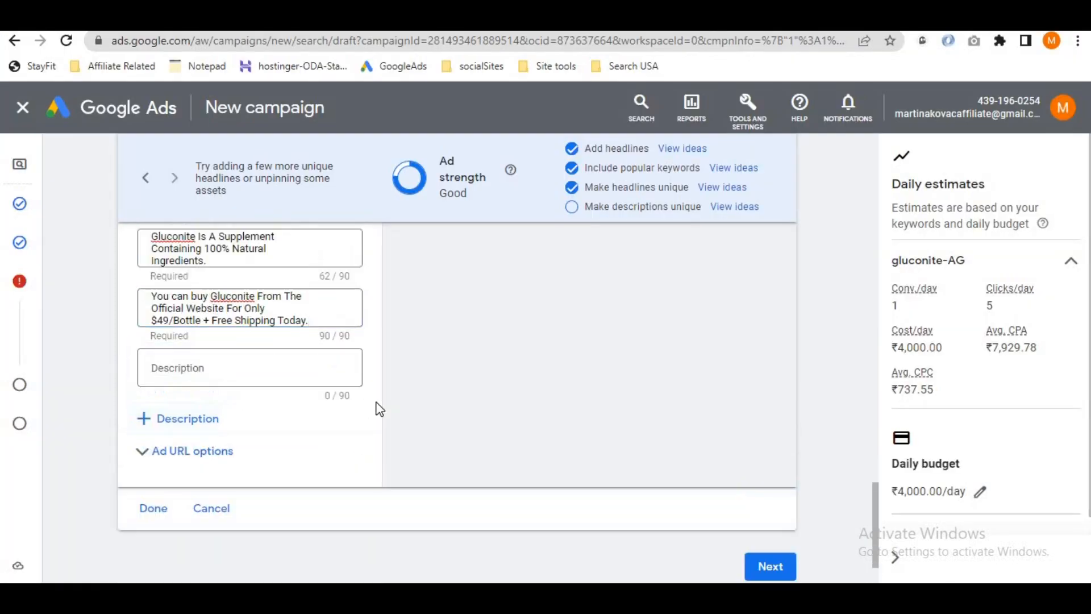
key(alt+Tab)
drag(600, 336, 35, 333)
key(ctrl+c)
key(alt+Tab)
click(192, 368)
key(ctrl+v)
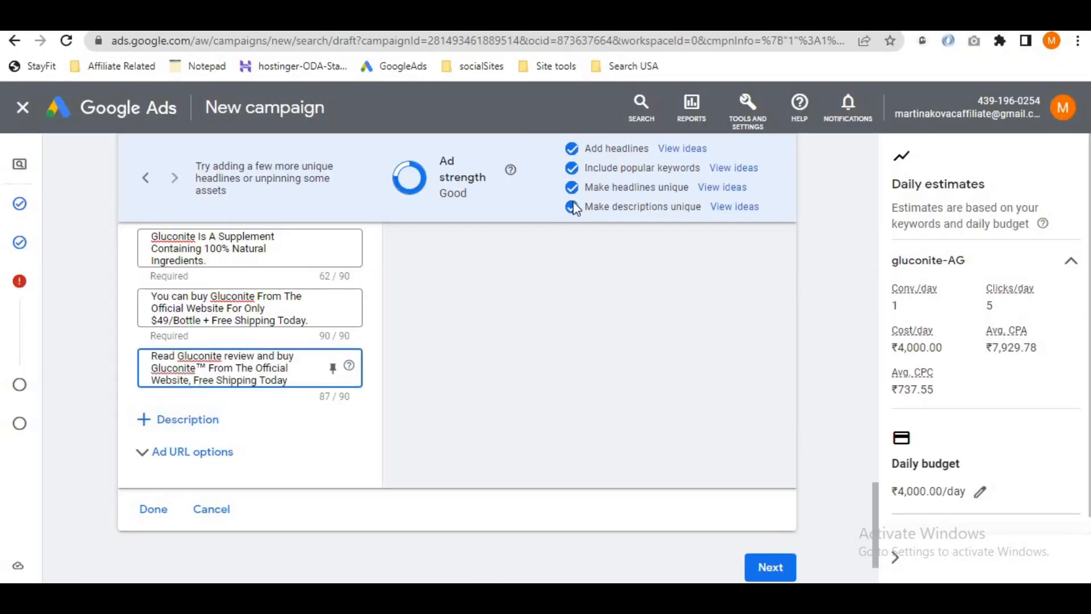
- Add a fourth description, copied from the notes: "Gluconite The Best Supplement To Control Blood Sugar! Special Discount of 80% off"
click(212, 419)
key(alt+Tab)
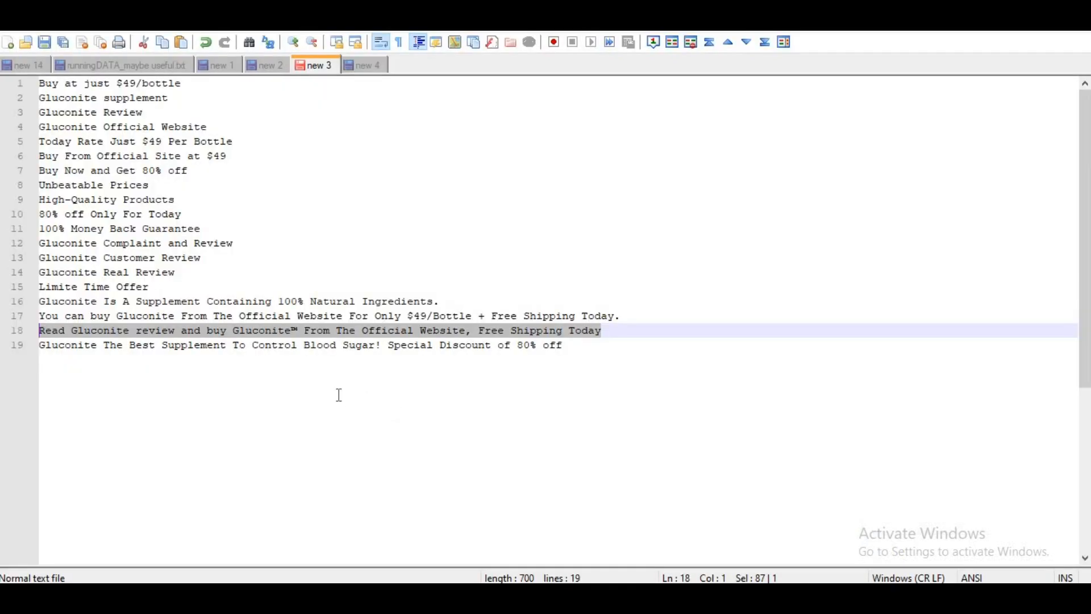
drag(599, 346, 39, 345)
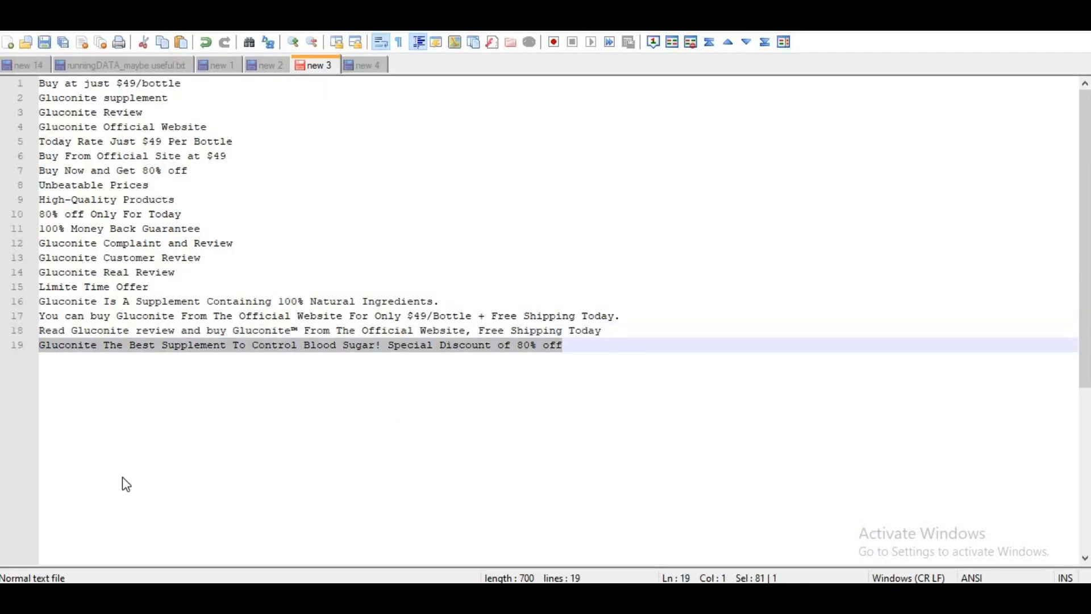
key(ctrl+c)
key(alt+Tab)
click(188, 431)
key(ctrl+v)
- Check the ad's strength and continue from the completed ad to the campaign's Extensions page
scroll(461, 432, up, 3)
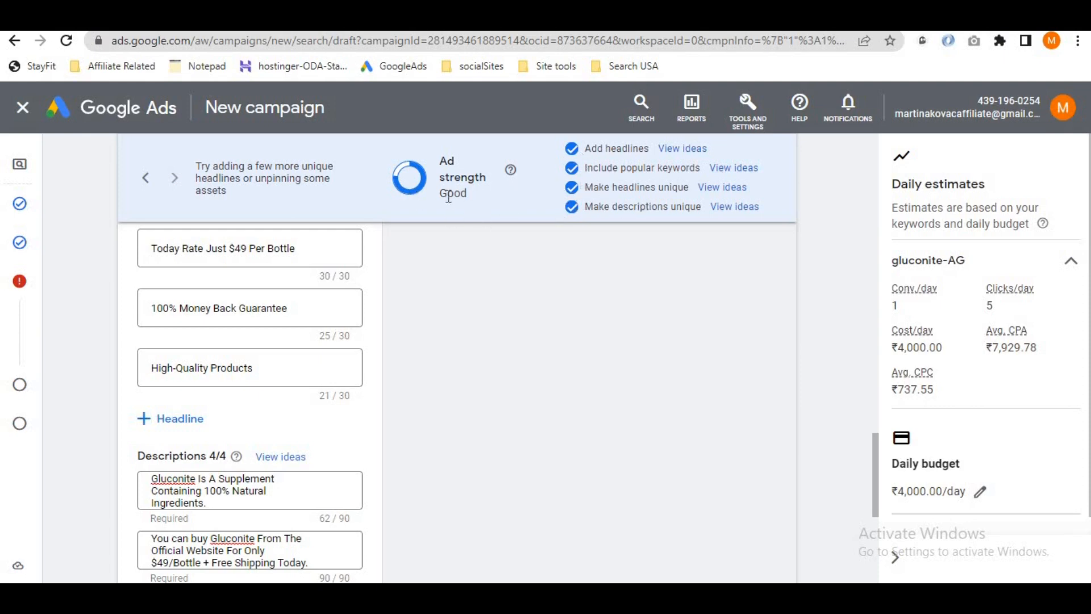
scroll(517, 384, down, 6)
click(771, 470)
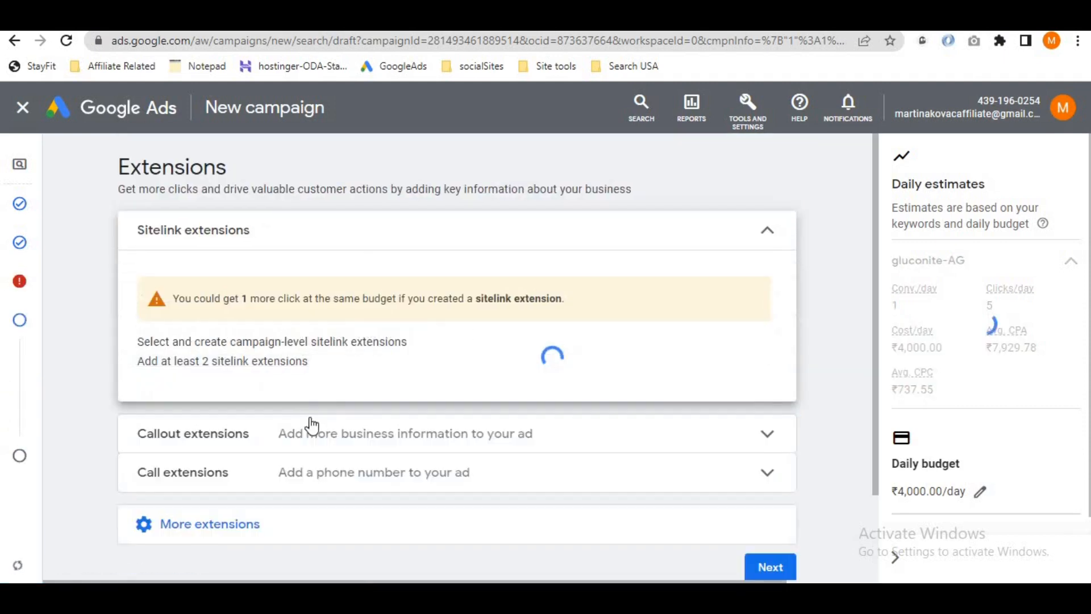
- Look through the existing sitelink extensions and open the form for a new sitelink extension
scroll(423, 387, down, 3)
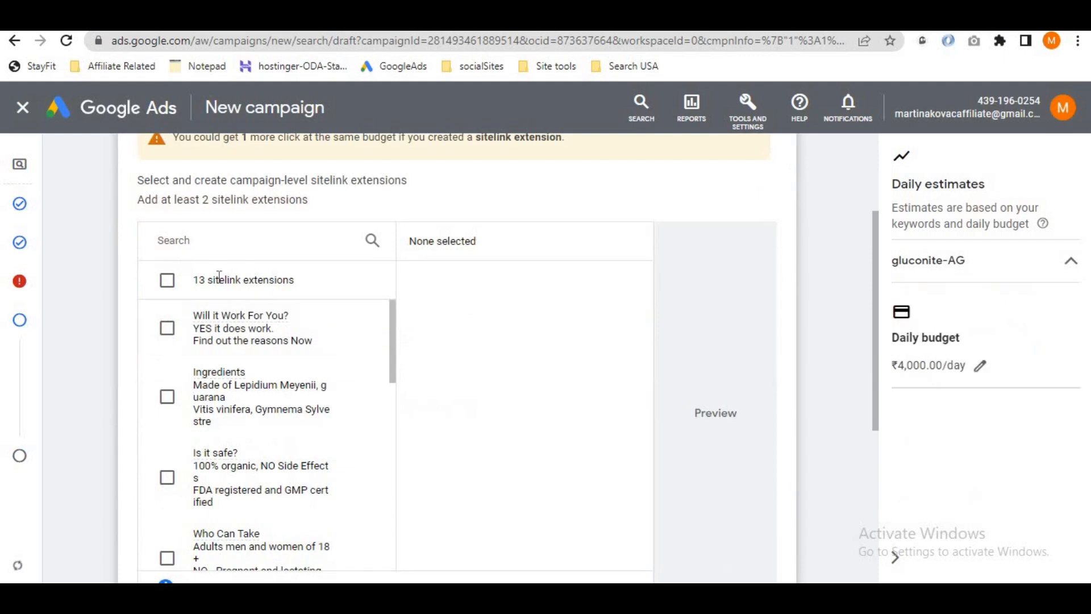
drag(304, 285, 208, 280)
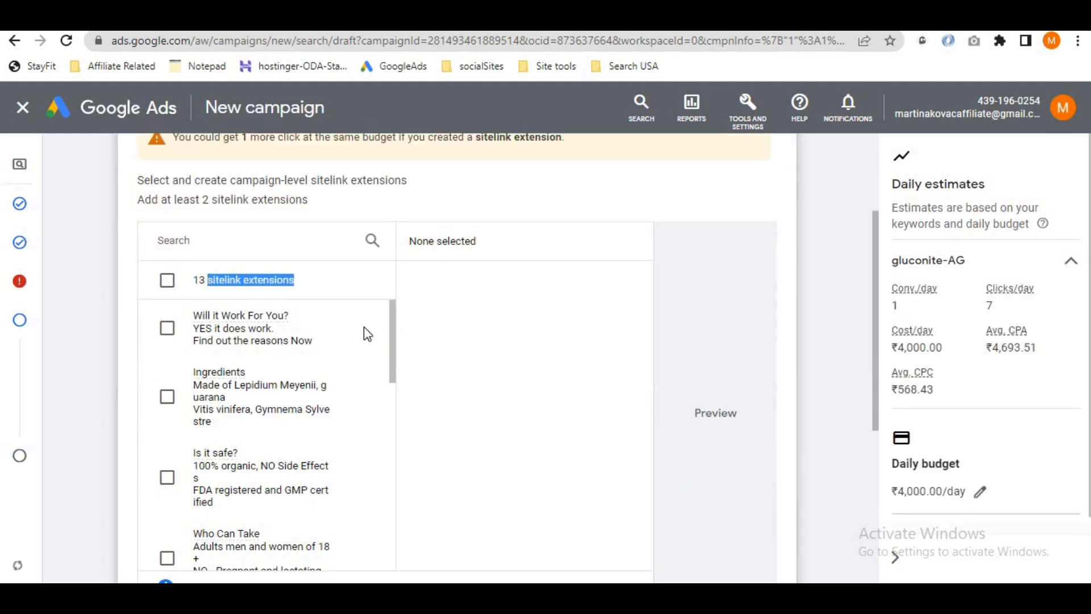
scroll(409, 325, down, 2)
scroll(302, 356, down, 2)
scroll(302, 357, up, 2)
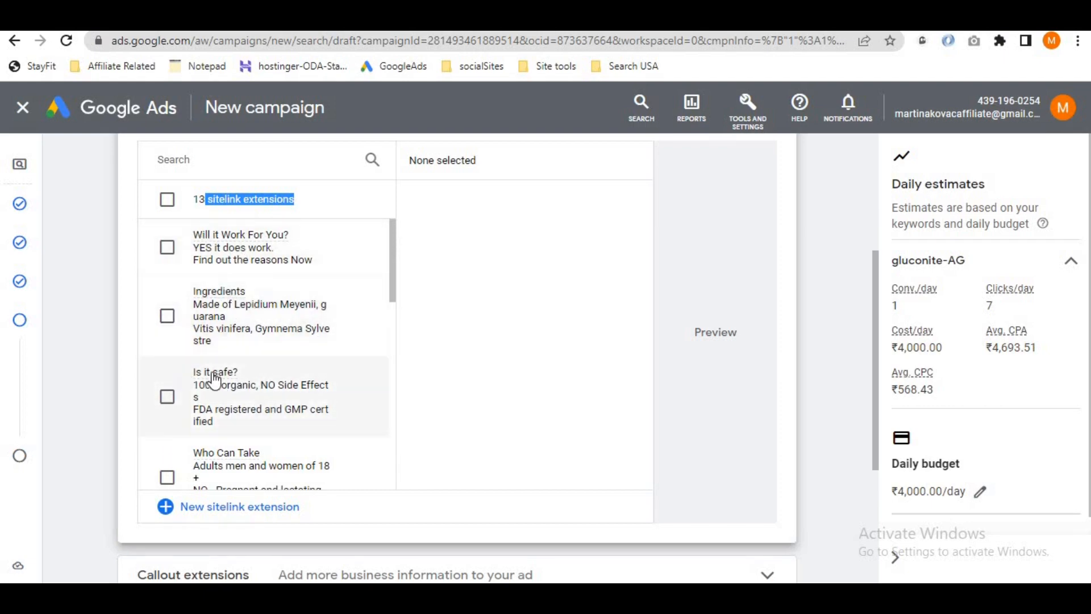
click(223, 507)
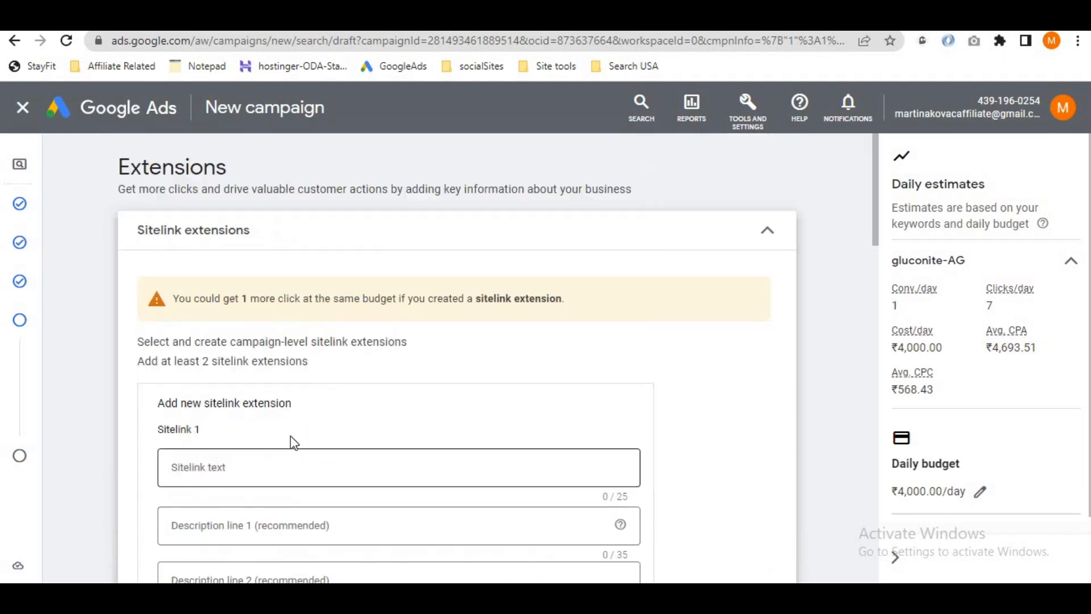
scroll(408, 356, down, 1)
scroll(238, 468, down, 1)
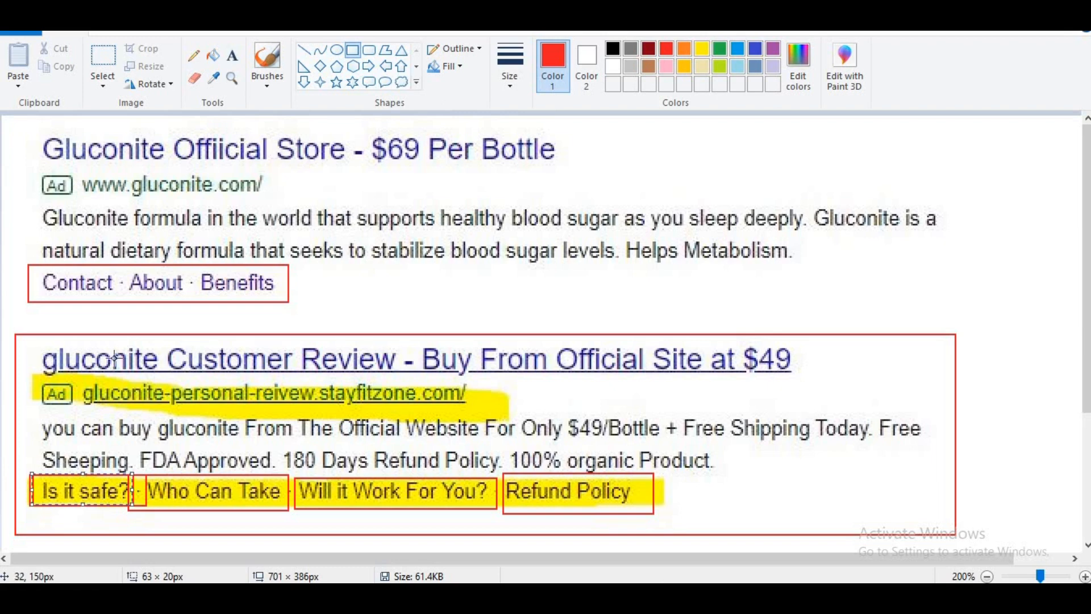
- Switch to Paint and undo the red rectangles around the sitelinks of both sample ads
key(ctrl+z)
key(ctrl+z)
key(ctrl+z)
key(ctrl+z)
key(ctrl+z)
key(ctrl+z)
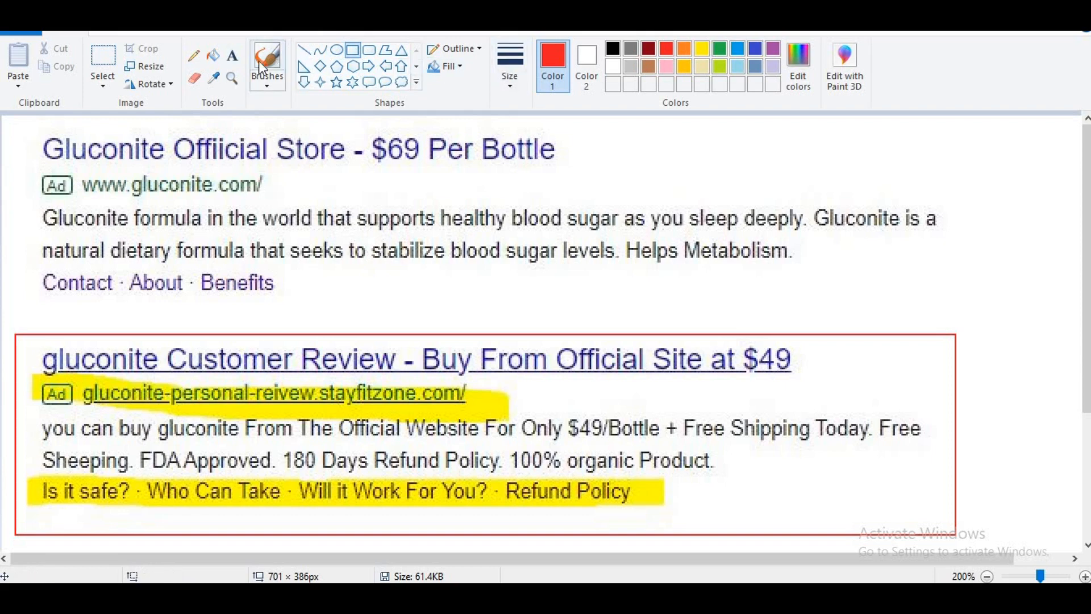
drag(6, 125, 799, 304)
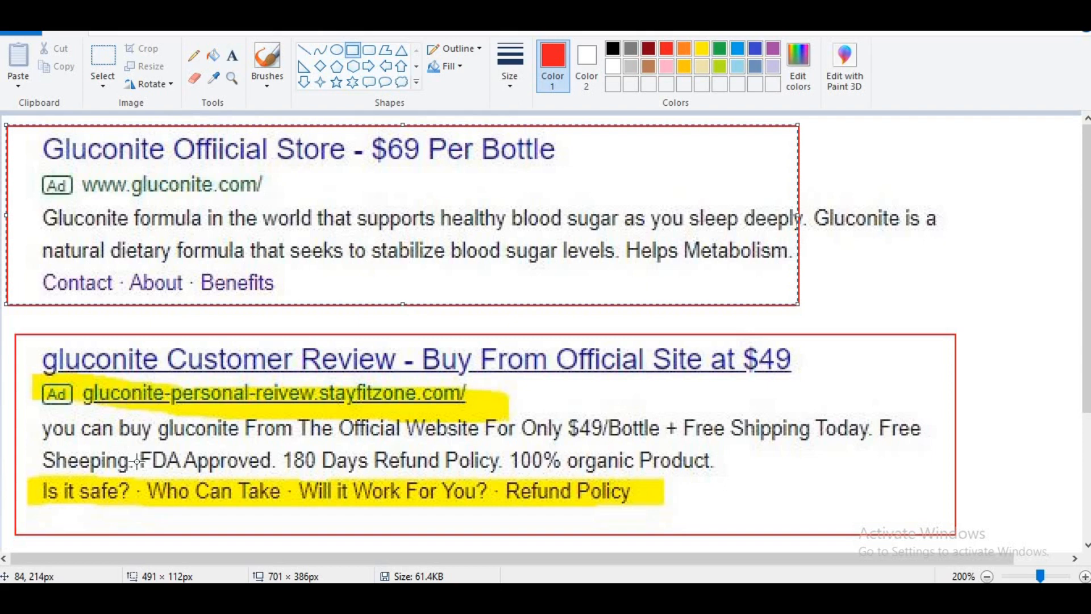
key(ctrl+z)
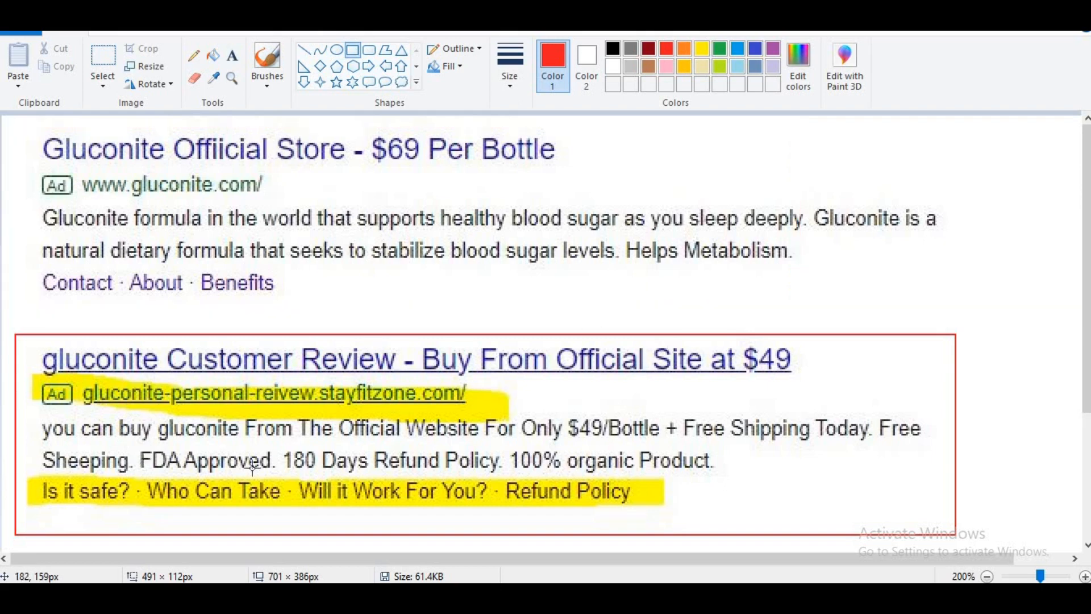
drag(31, 476, 511, 468)
click(670, 497)
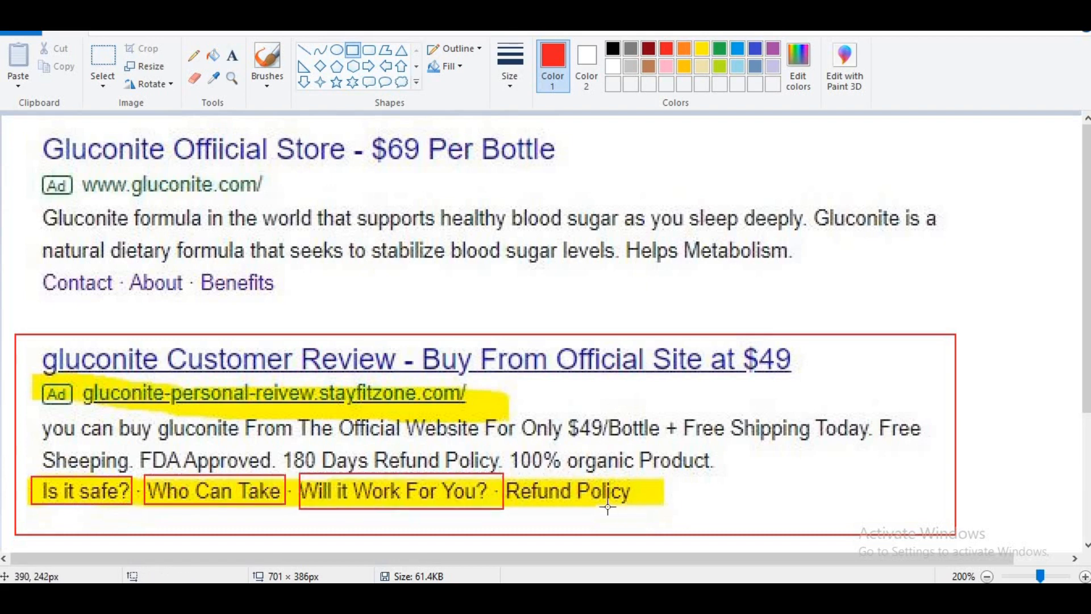
key(ctrl+z)
key(ctrl+z)
key(ctrl+z)
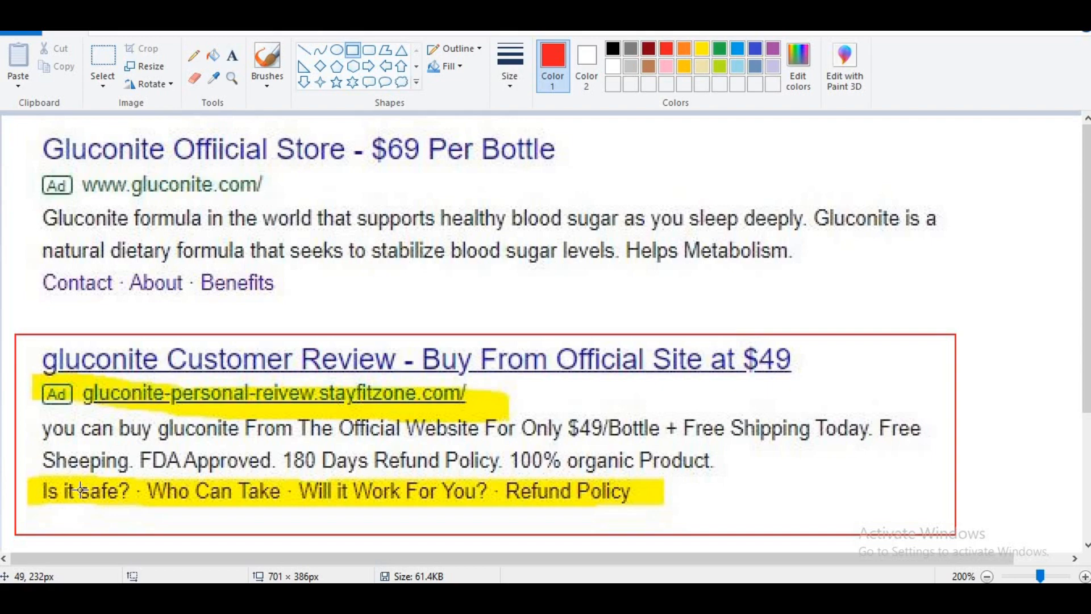
- Return to Google Ads and enter "gluconite is it safe" as the sitelink text of Sitelink 1
key(alt+Tab)
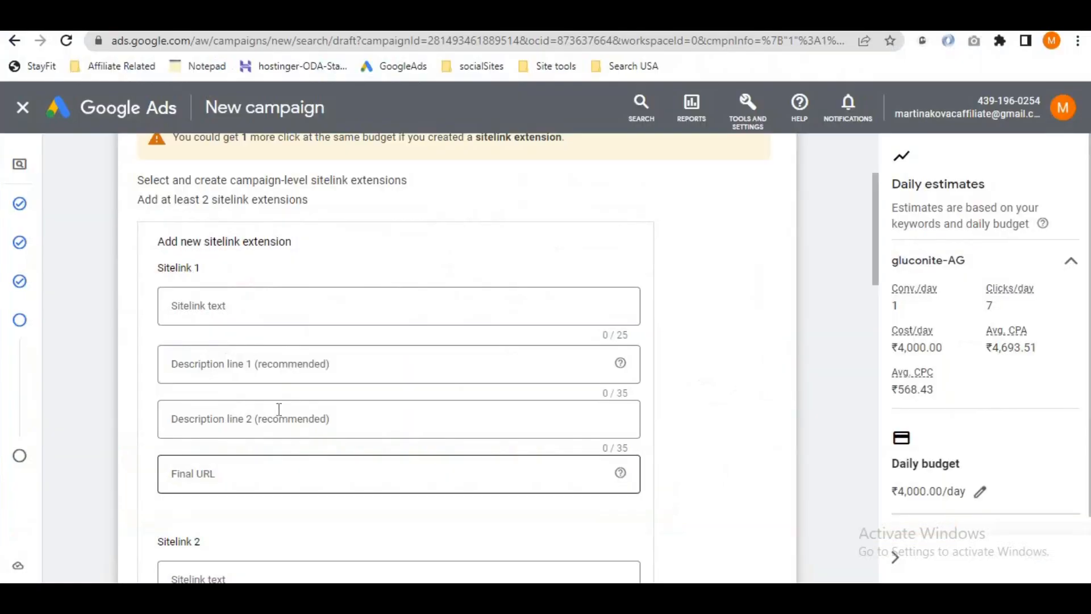
click(216, 304)
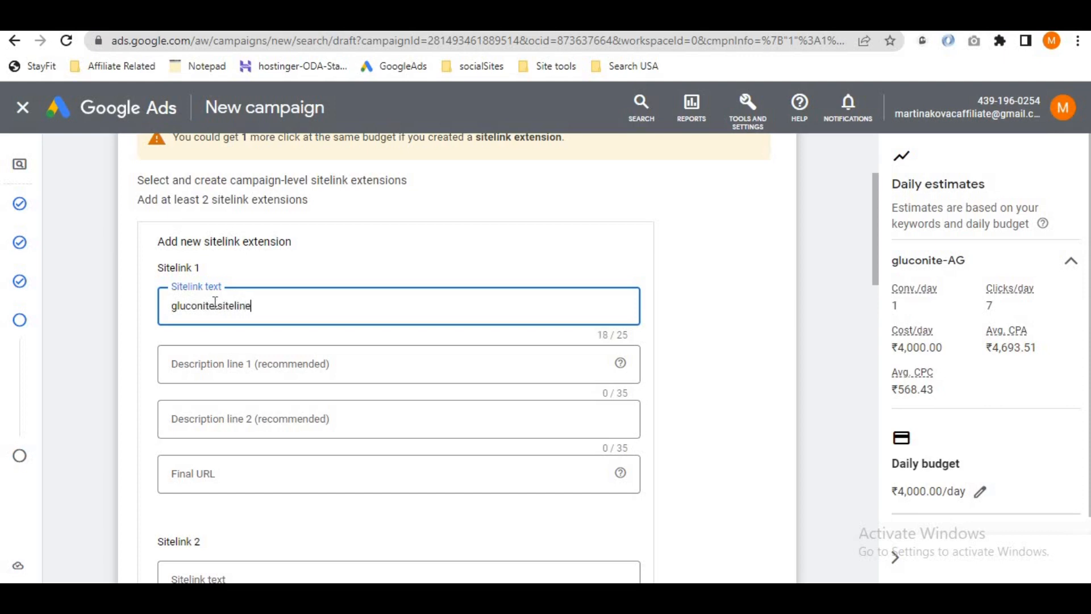
text(is it saf)
- Copy the feature line "100% Organic Product" from the Gluconite review page on stayfitzone.com
click(207, 365)
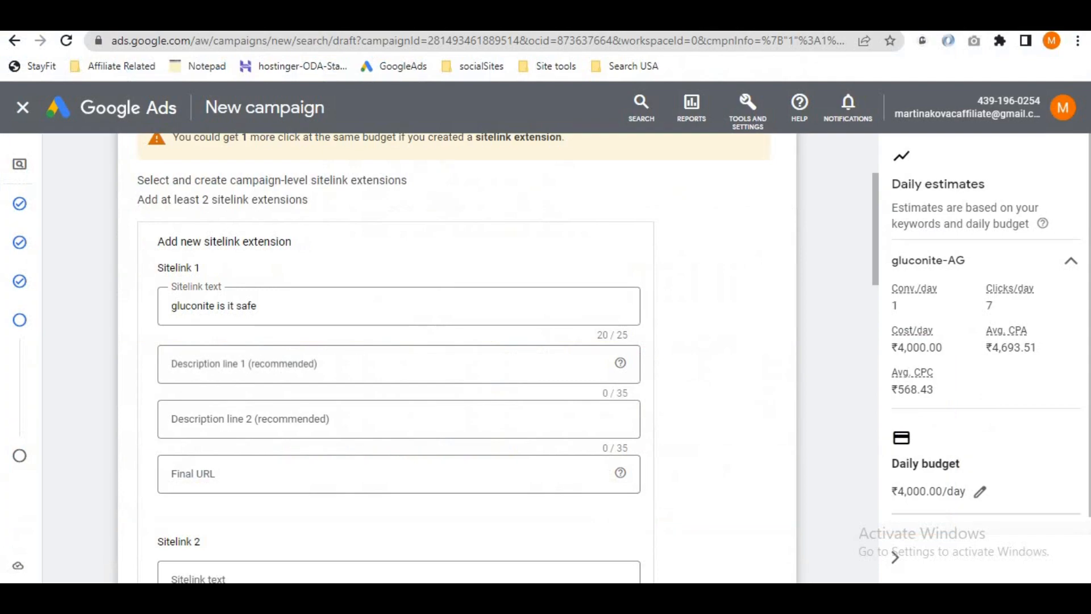
key(Tab)
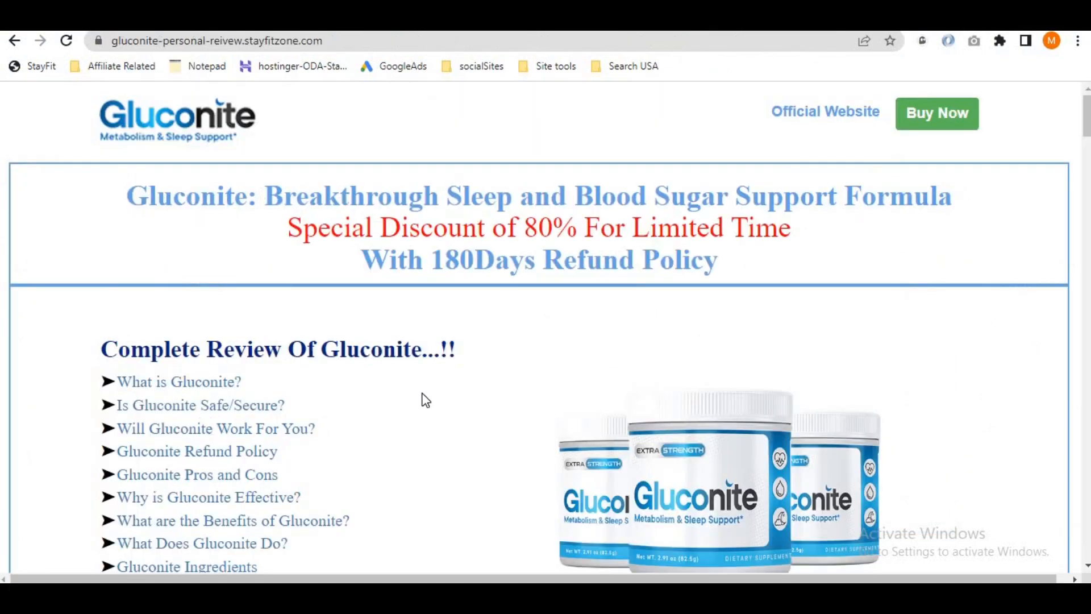
scroll(423, 398, down, 8)
scroll(421, 394, up, 5)
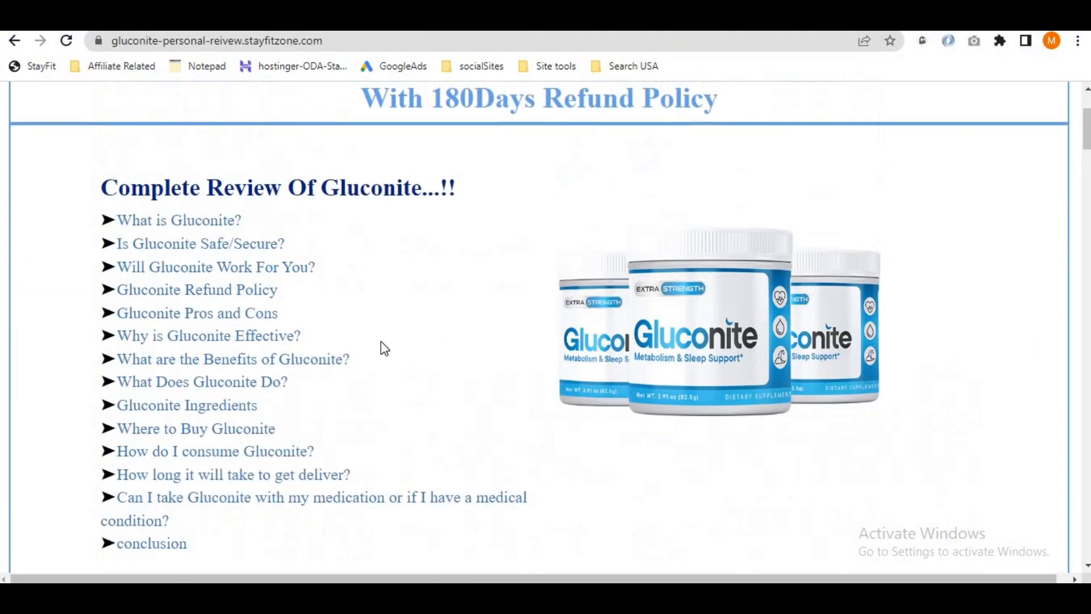
click(223, 245)
scroll(458, 414, down, 7)
scroll(492, 413, up, 3)
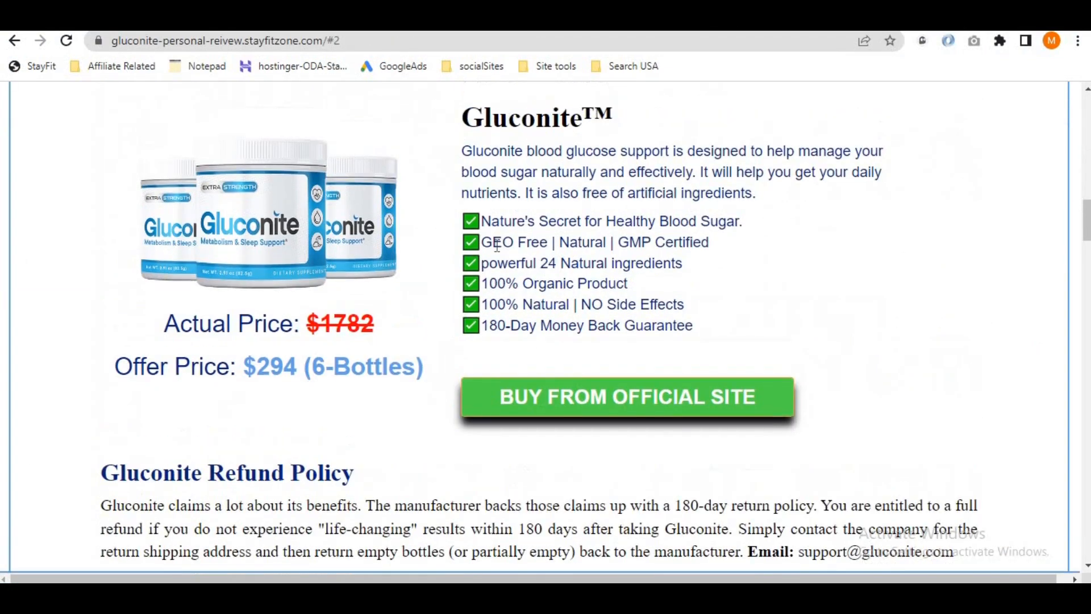
drag(484, 411, 639, 421)
key(ctrl+c)
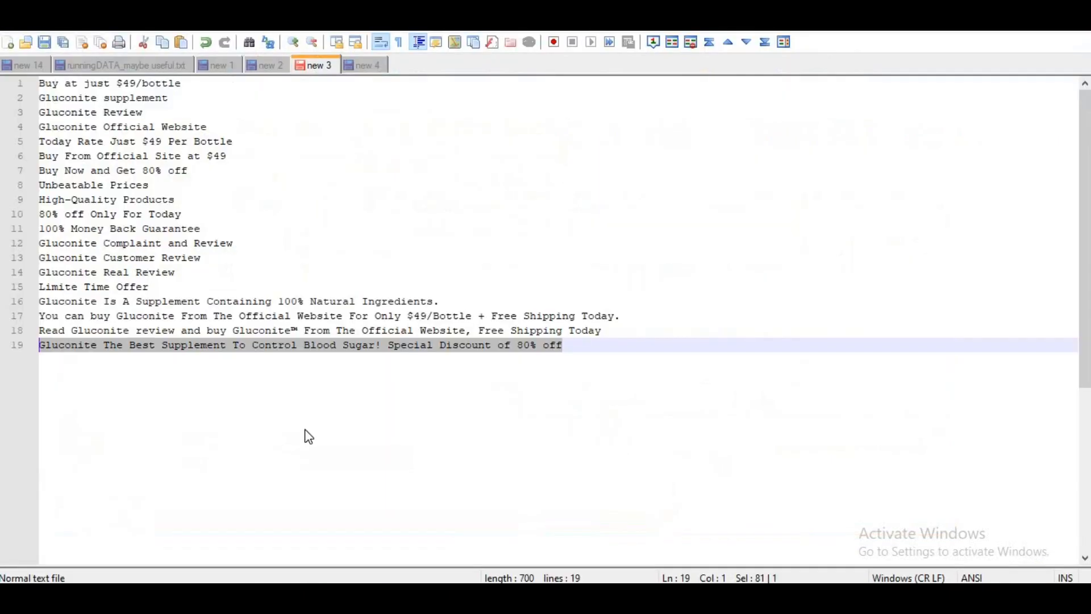
- Paste "100% Organic Product" as description line 1 of Sitelink 1 in Google Ads
key(alt+Tab)
key(alt+Tab)
key(alt+Tab)
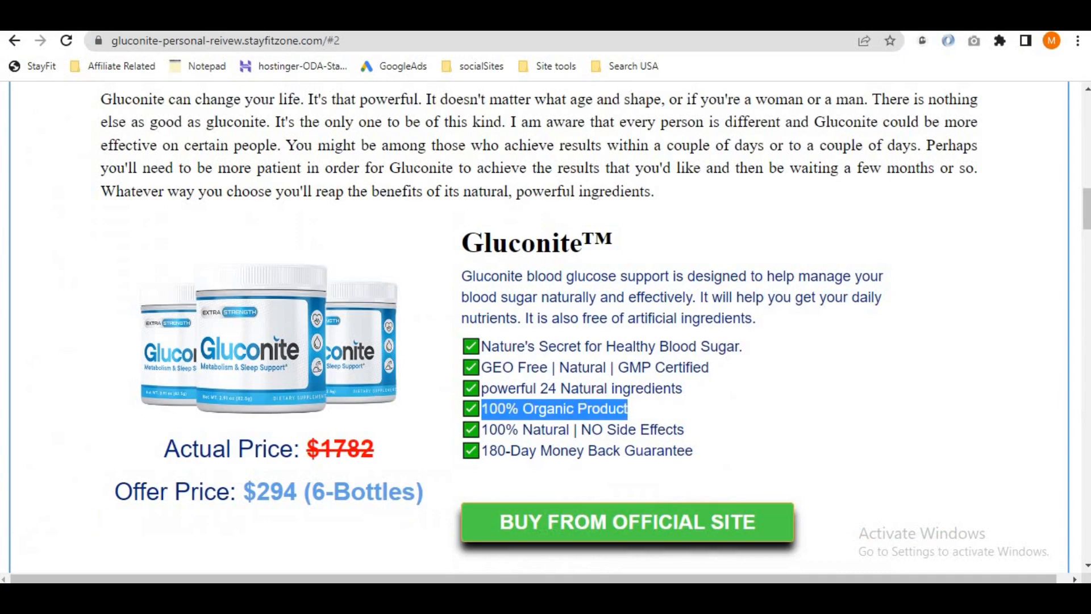
key(ctrl+Tab)
key(ctrl+v)
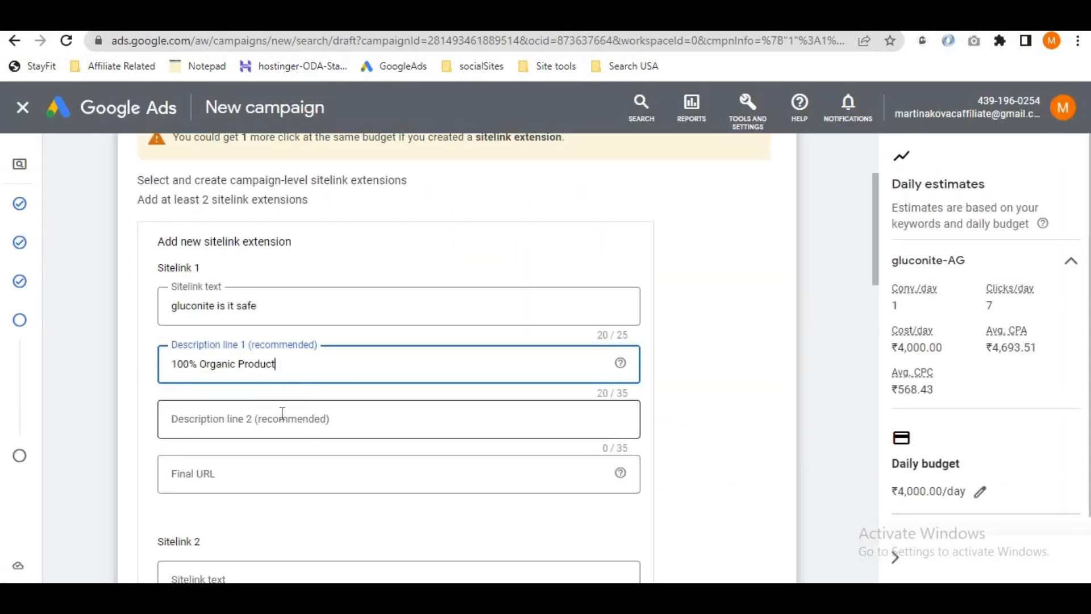
- Take "100% Natural" from the review page's feature list and enter it as description line 2 of Sitelink 1
key(alt+Tab)
key(alt+Tab)
key(alt+Tab)
key(alt+Tab)
key(alt+Tab)
key(ctrl+Tab)
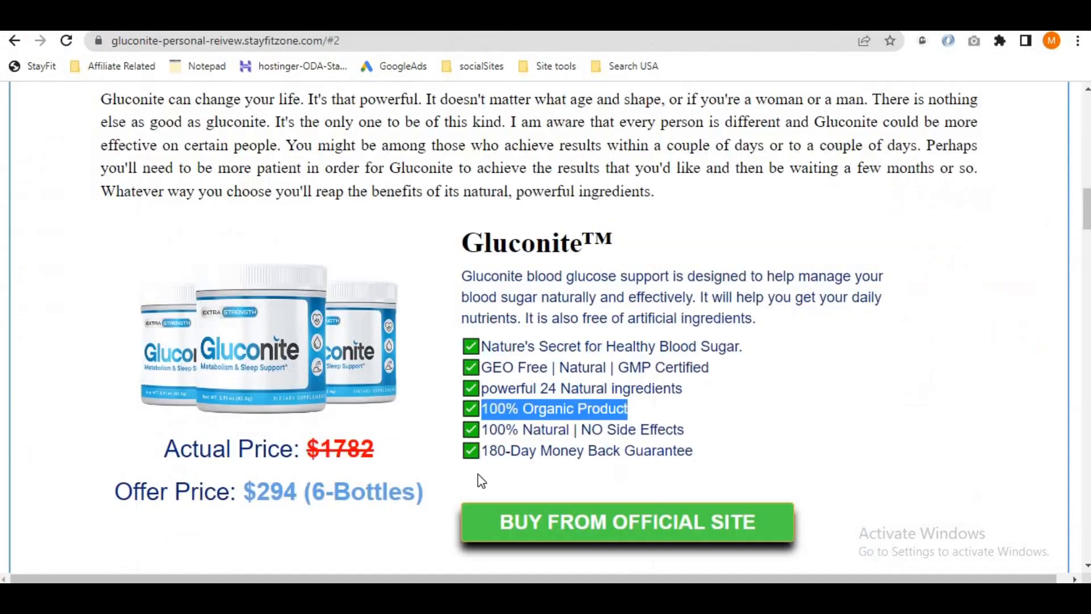
drag(483, 450, 569, 450)
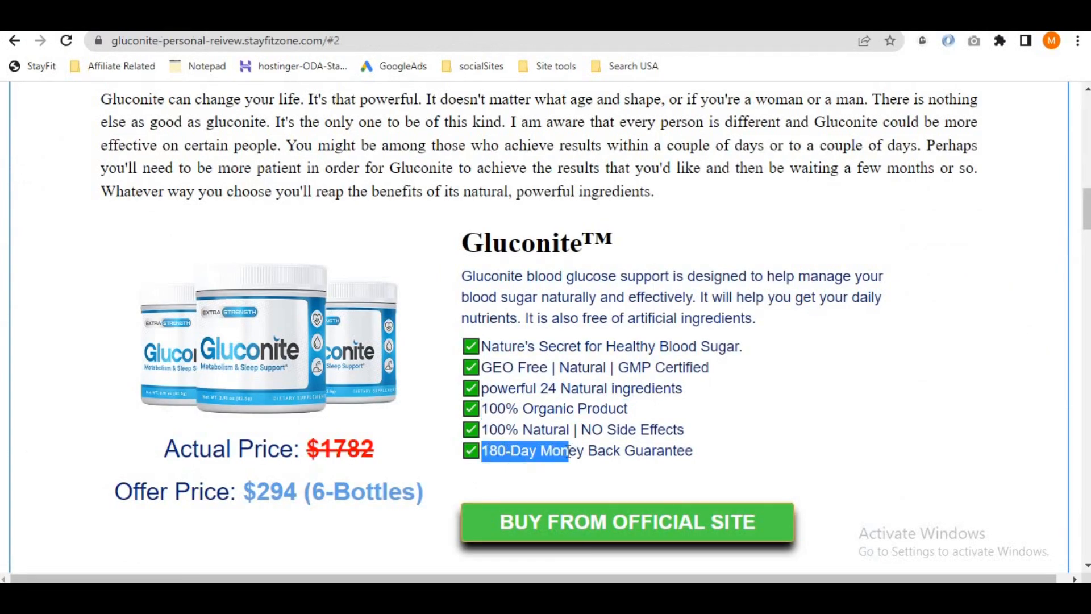
click(484, 429)
drag(482, 430, 567, 430)
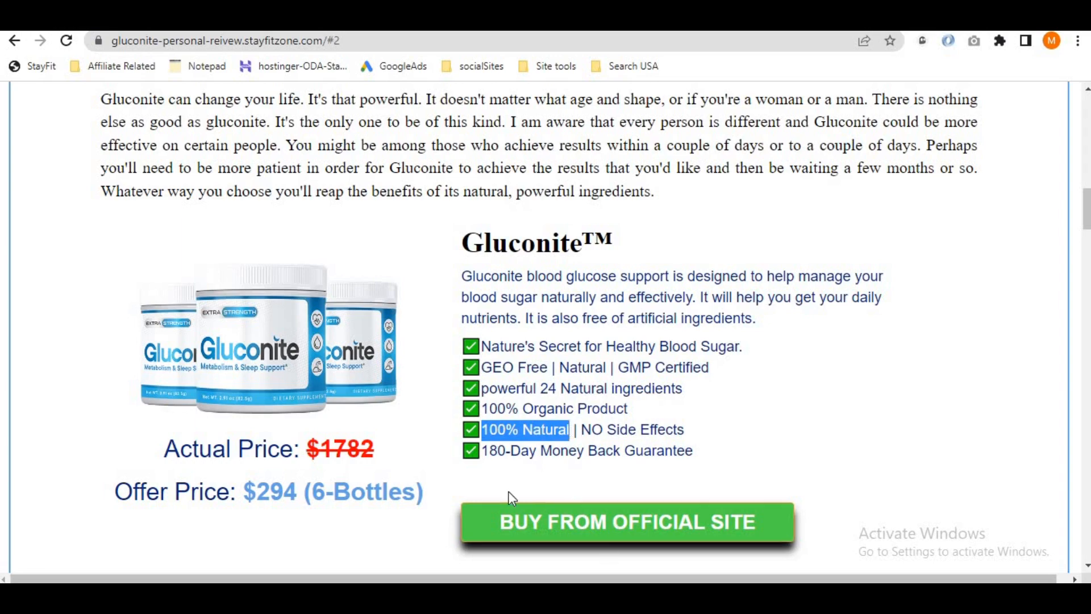
key(alt+Tab)
click(234, 425)
text(100% Natural)
- Review the "Is Gluconite Safe/Secure?" section of the review page and copy the page's web address
key(alt+Tab)
click(364, 45)
click(334, 42)
scroll(365, 215, up, 8)
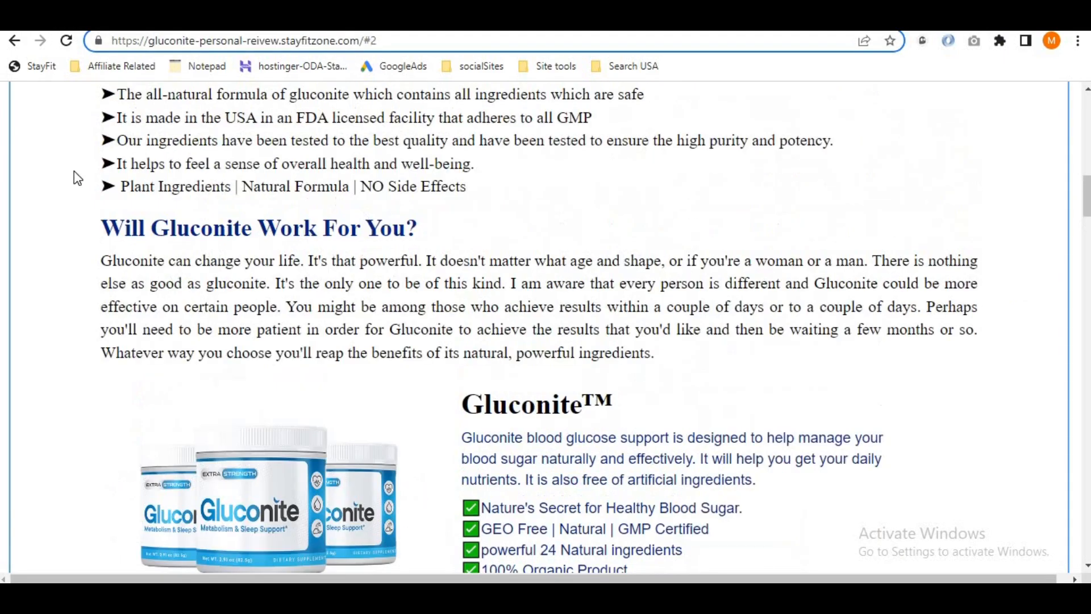
drag(95, 345, 505, 519)
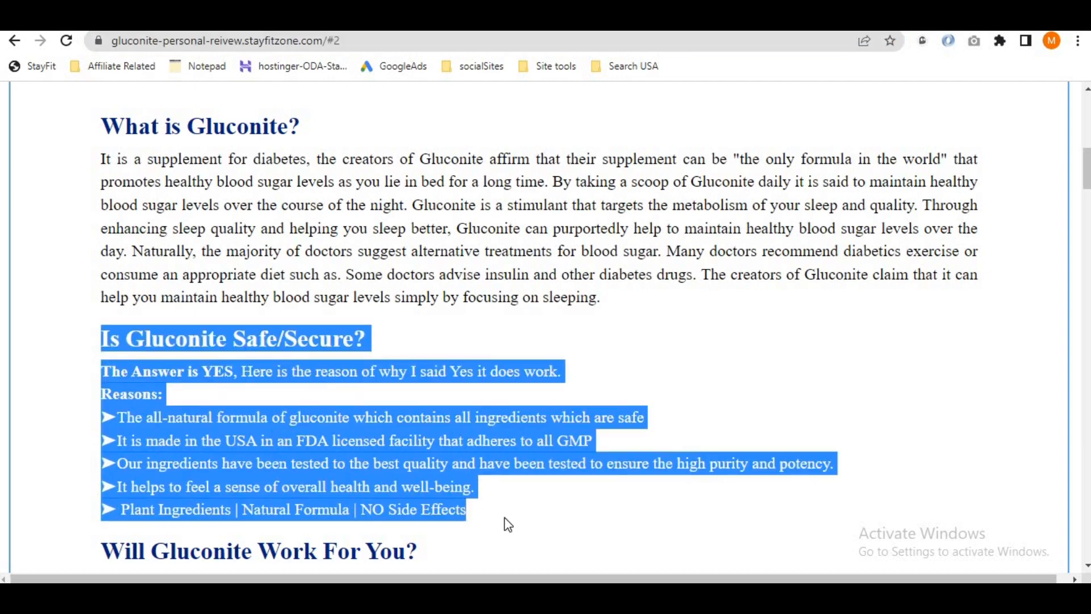
drag(328, 40, 85, 43)
key(ctrl+c)
click(286, 597)
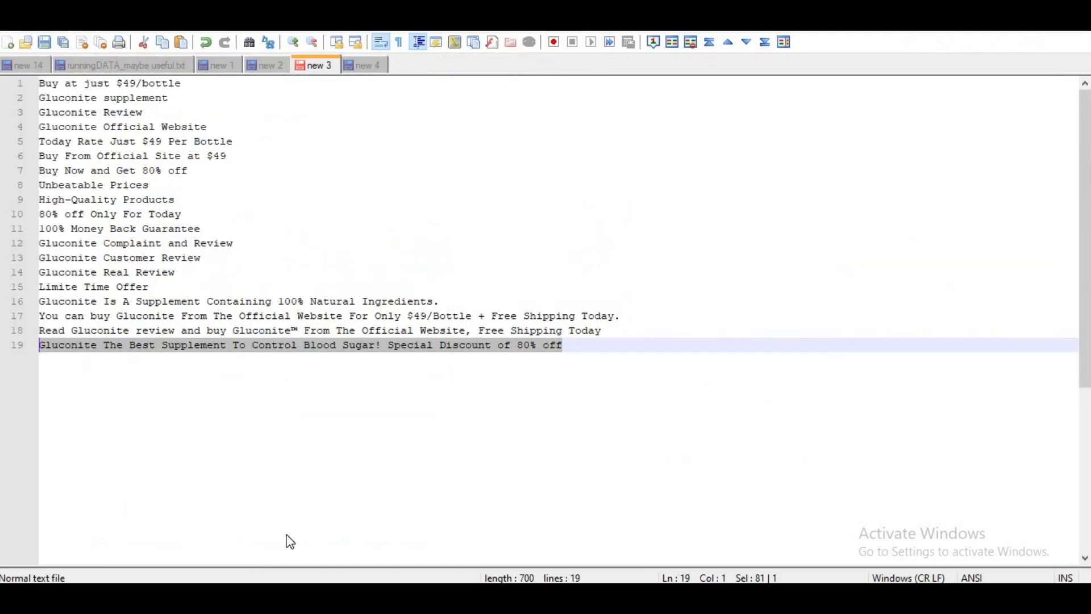
key(alt+Tab)
key(alt+Tab)
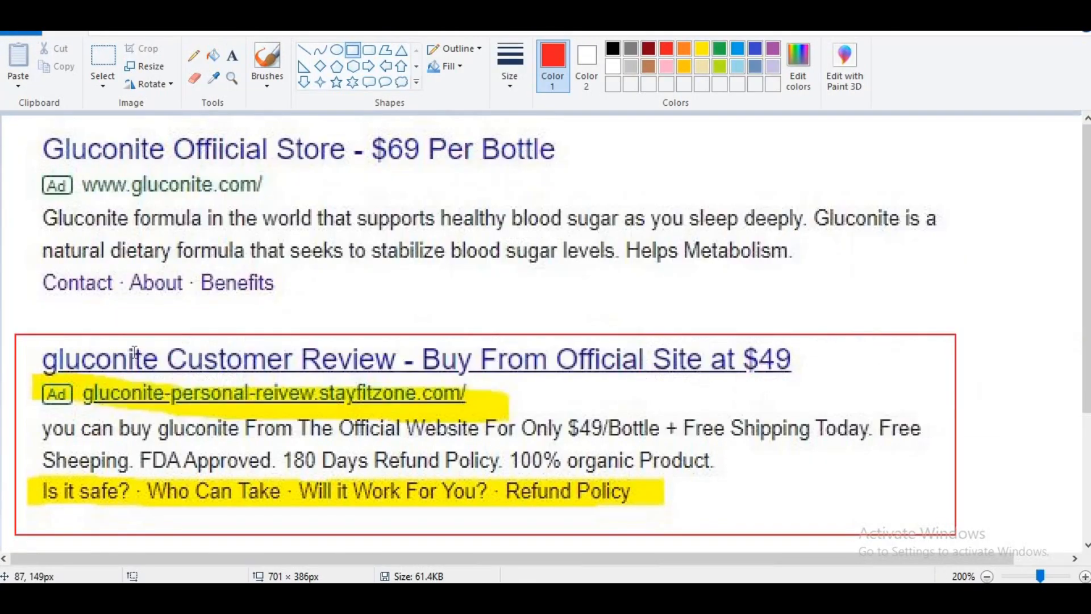
key(alt+Tab)
click(225, 473)
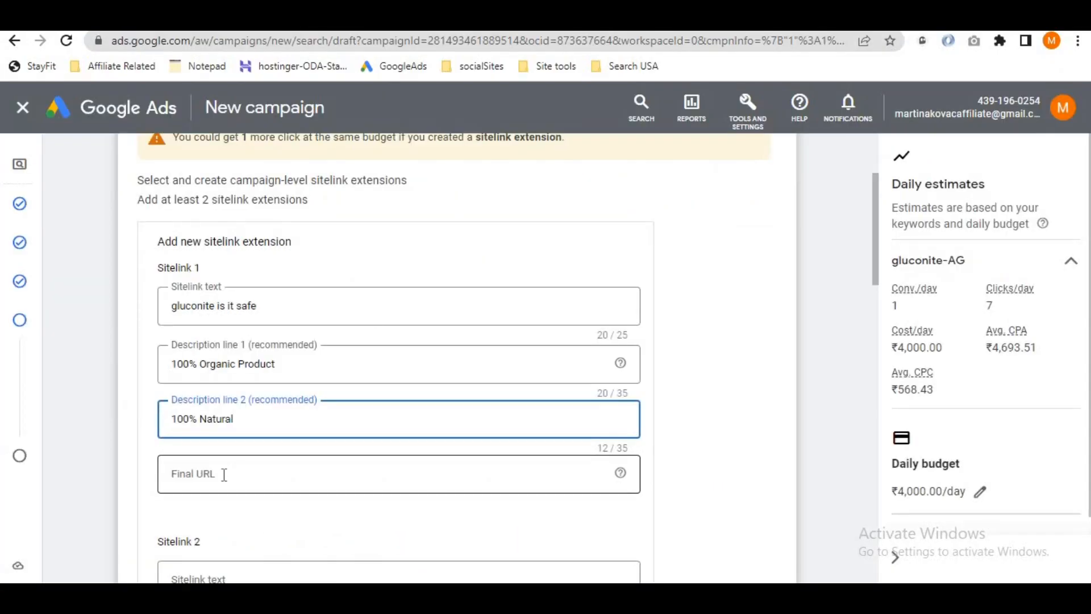
key(ctrl+v)
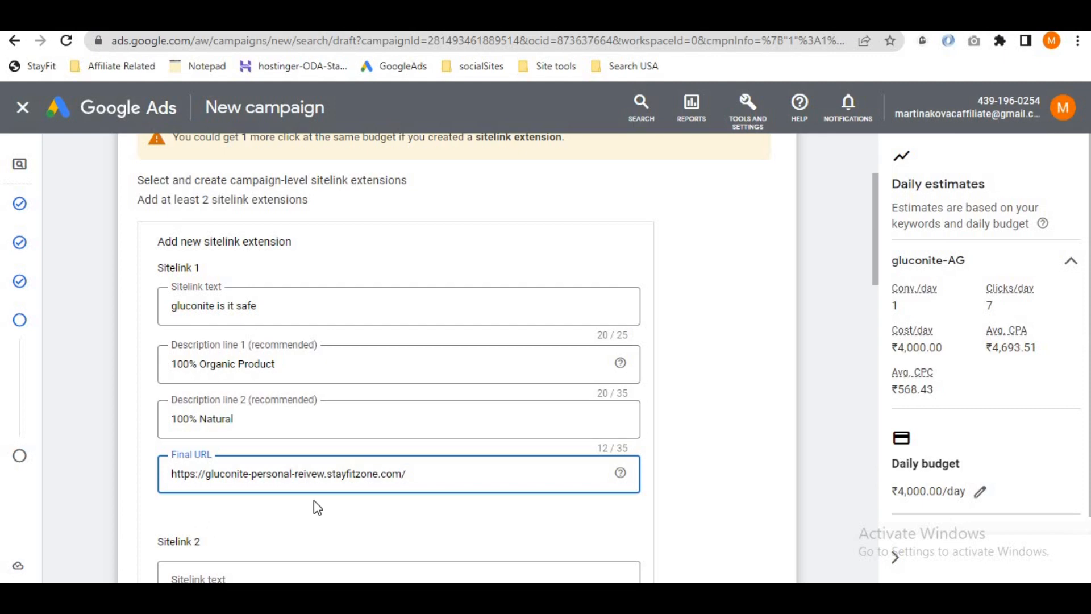
- Save the new sitelink extension, leaving the remaining sitelink forms empty
scroll(313, 500, down, 8)
scroll(314, 467, down, 8)
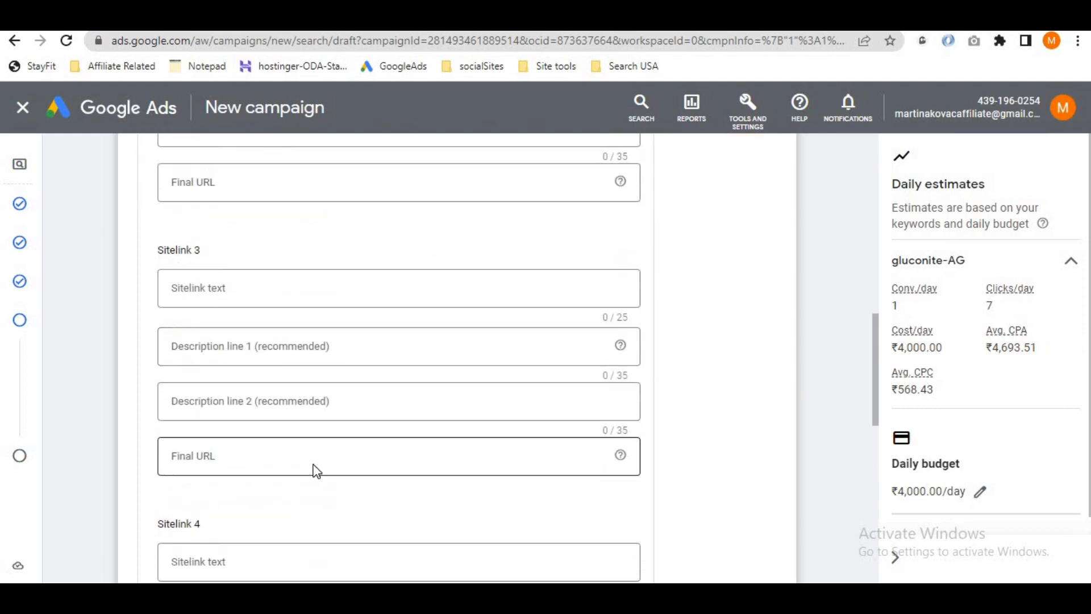
click(176, 514)
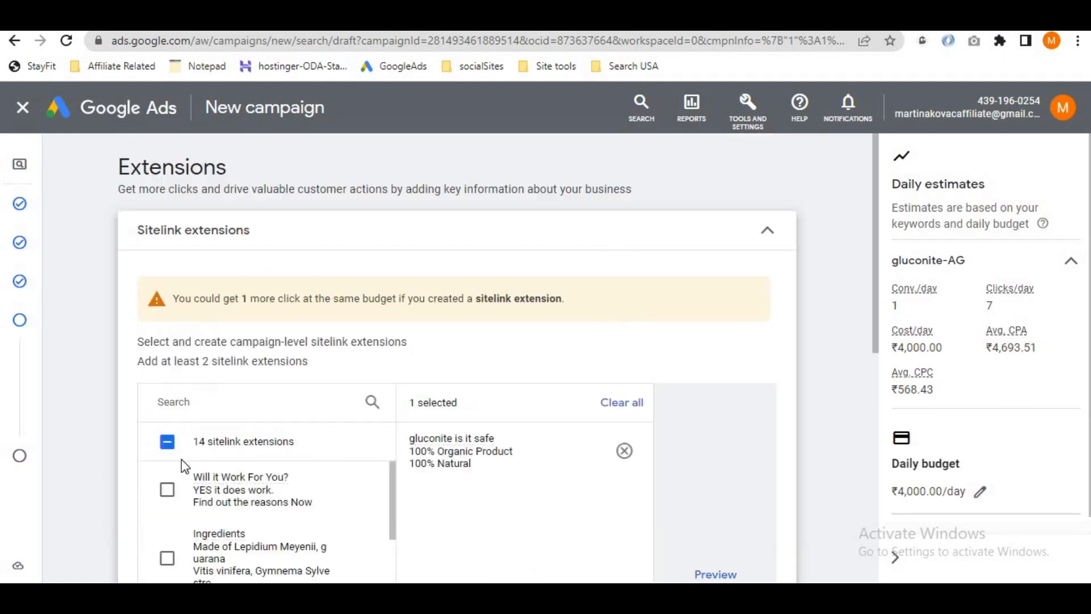
- Select the existing sitelinks "Refund Policy." with 100 safe free shipping, "Ingredients" with Psyllium Huskis, and "Does it Really Work?" for the campaign
scroll(429, 454, down, 8)
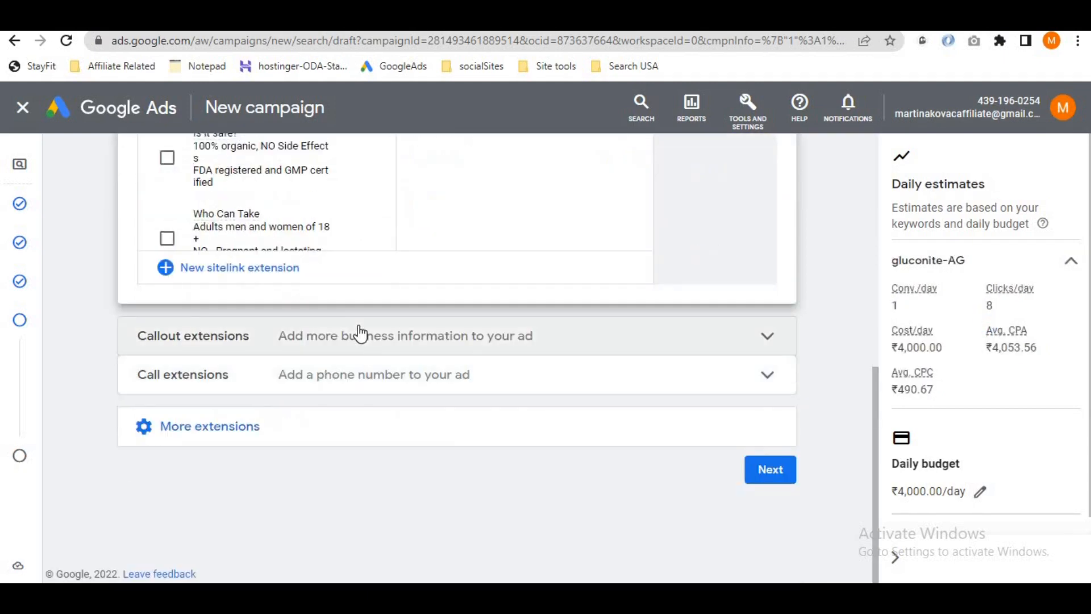
scroll(368, 318, up, 6)
drag(391, 328, 398, 547)
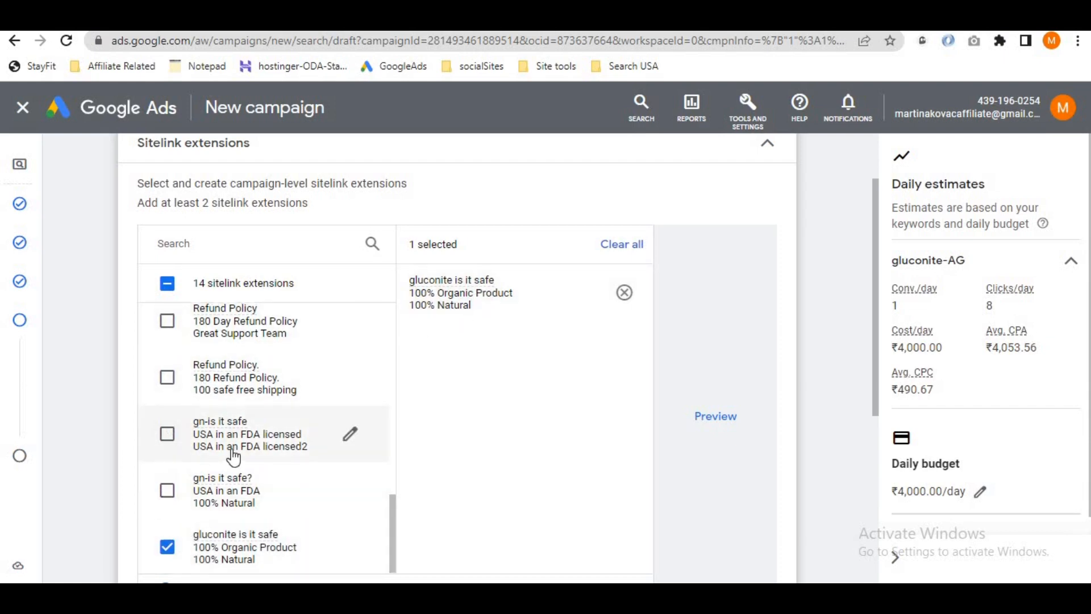
scroll(183, 434, up, 1)
click(167, 456)
scroll(272, 454, up, 1)
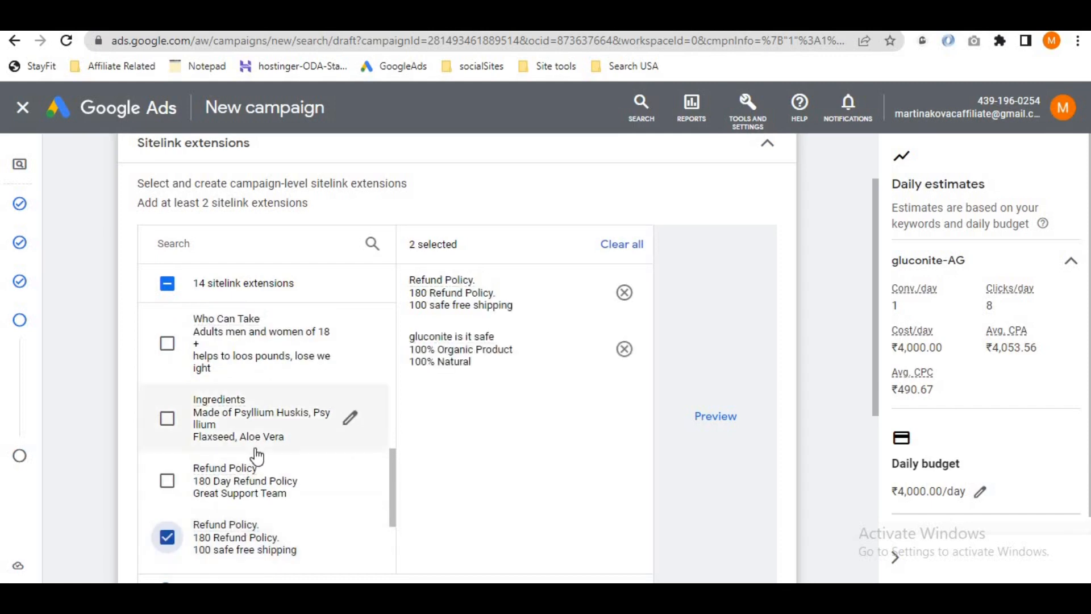
click(167, 420)
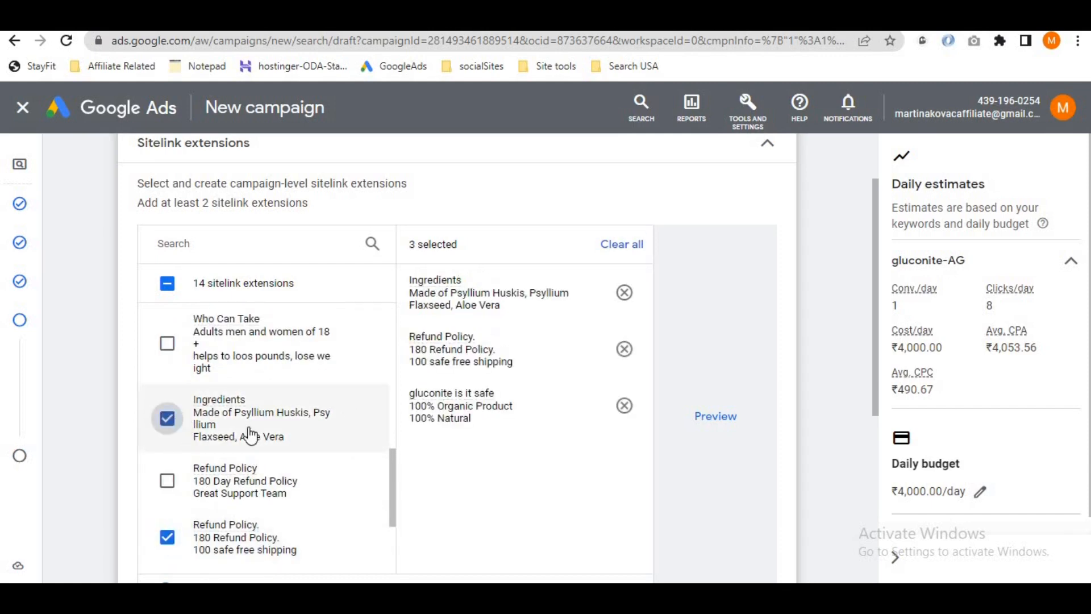
scroll(171, 424, up, 1)
scroll(193, 391, up, 2)
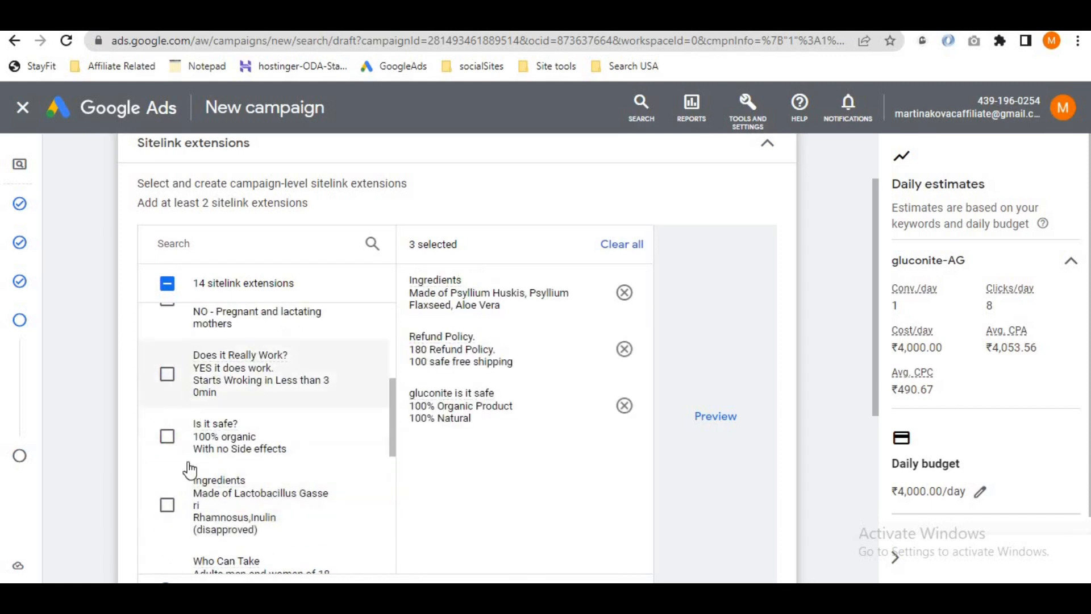
click(168, 375)
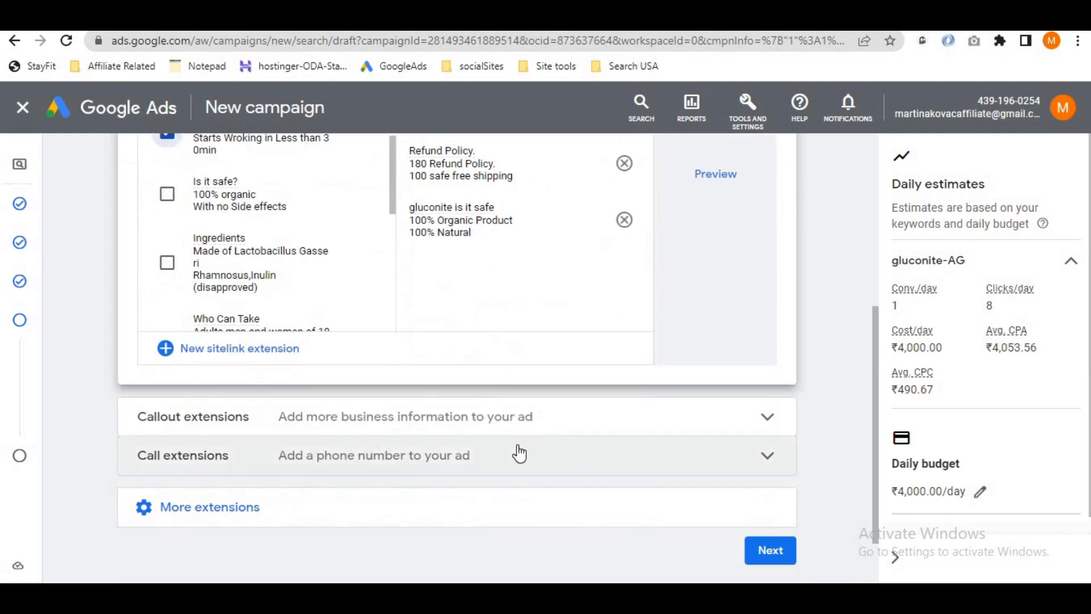
- Select the existing callout extensions Free Sheeping, 100% organic Product and 180 Days Refund Policy for the campaign
click(247, 419)
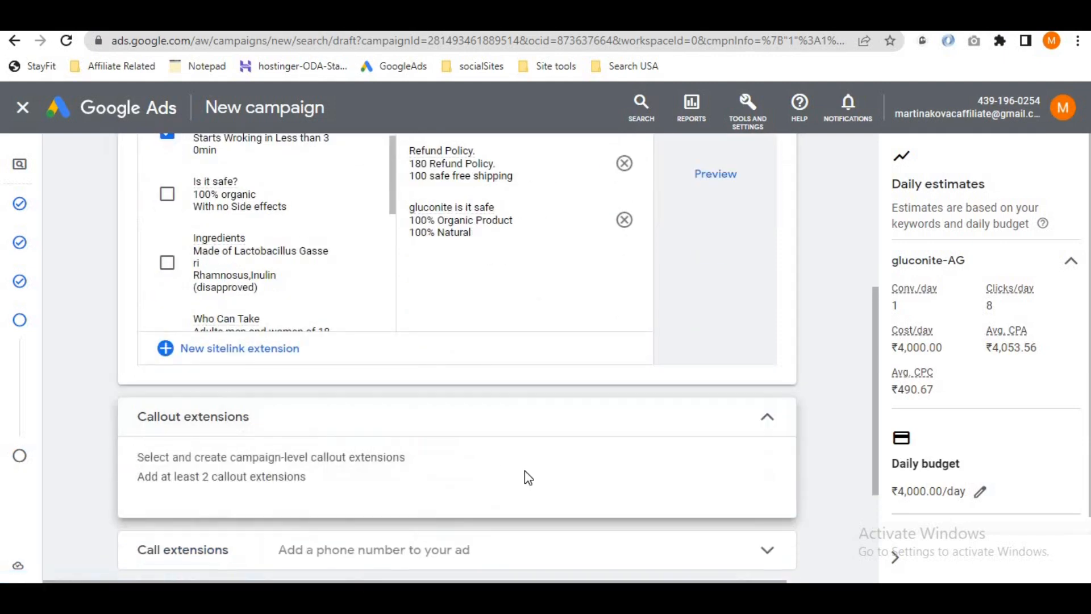
scroll(524, 472, down, 2)
scroll(234, 454, down, 1)
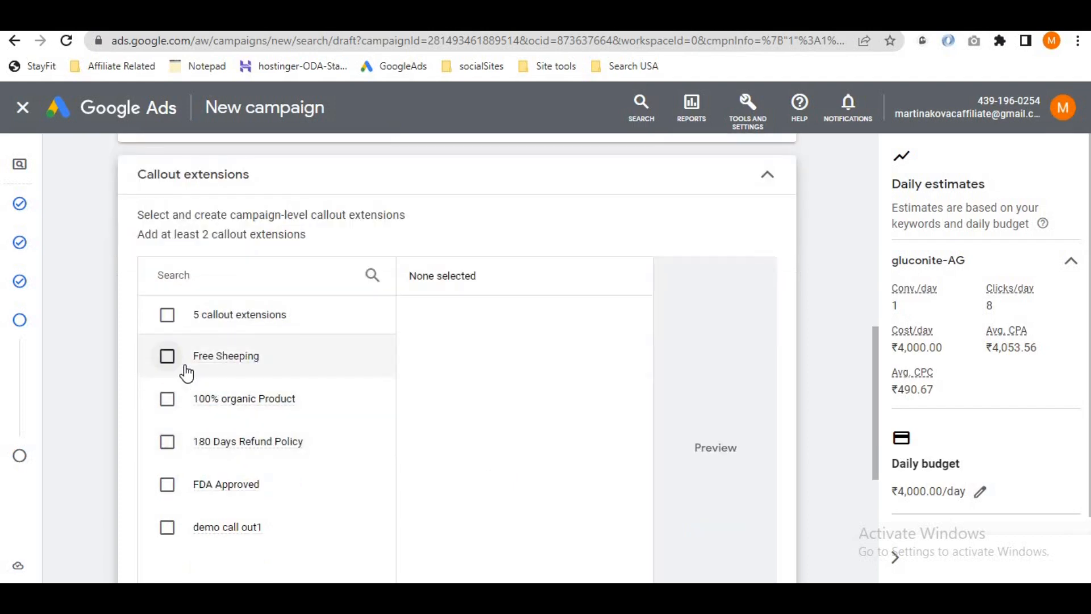
click(168, 358)
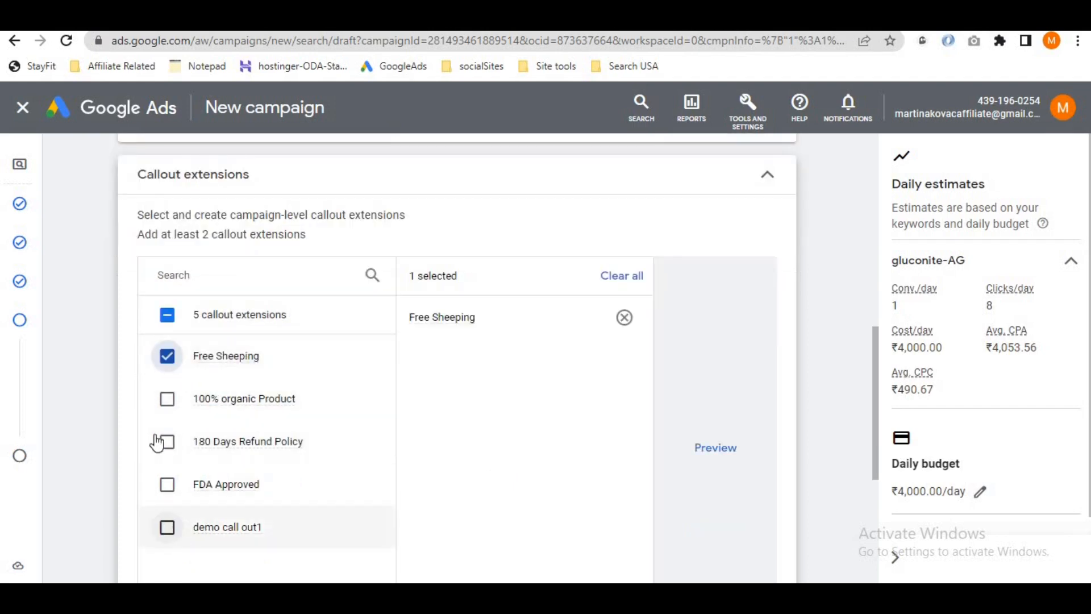
click(167, 409)
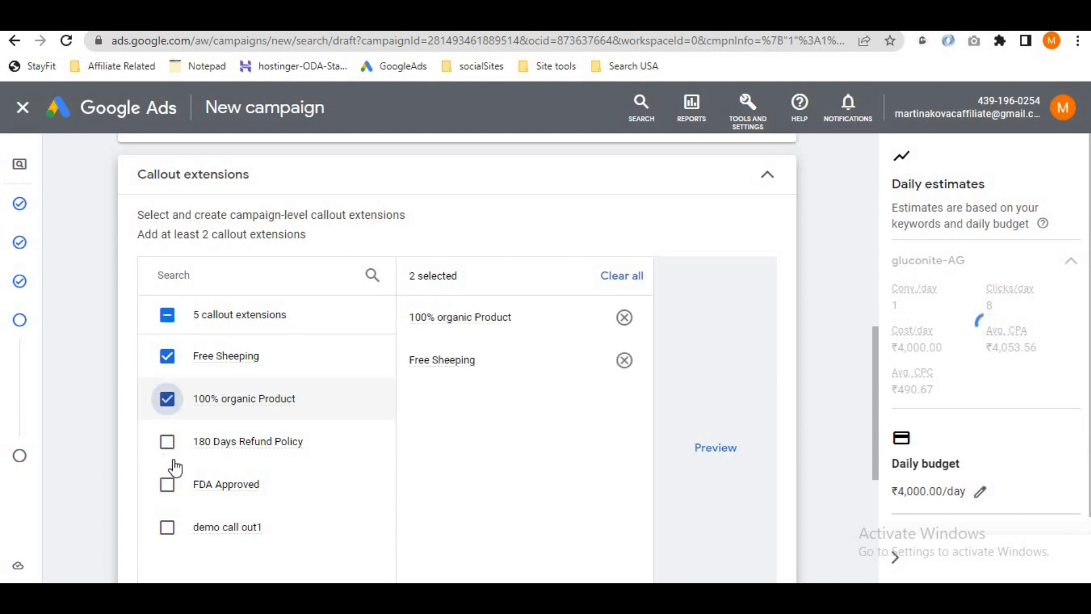
click(258, 442)
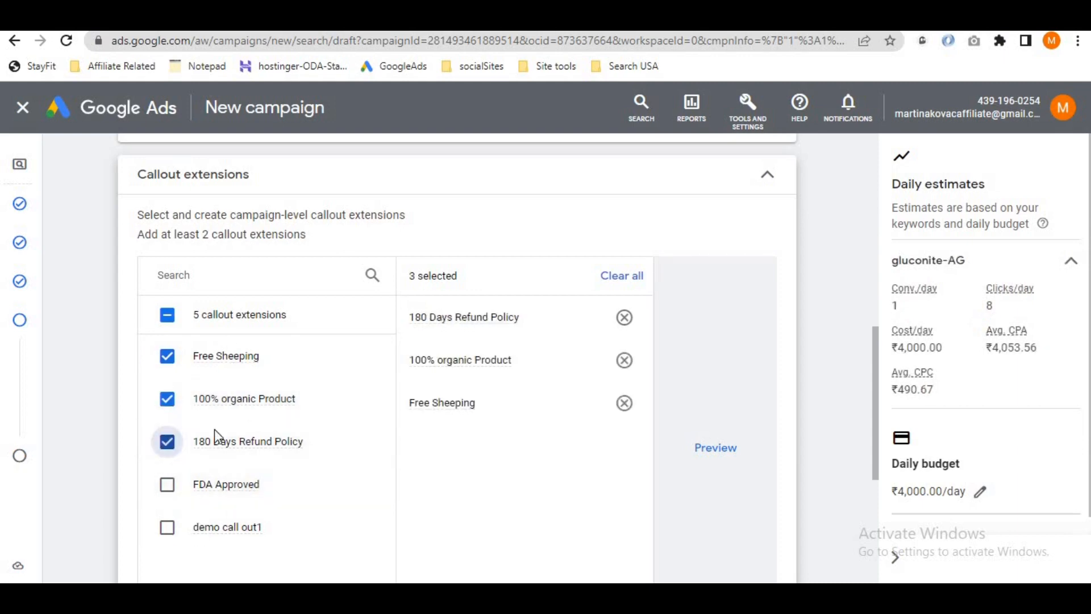
scroll(324, 460, down, 3)
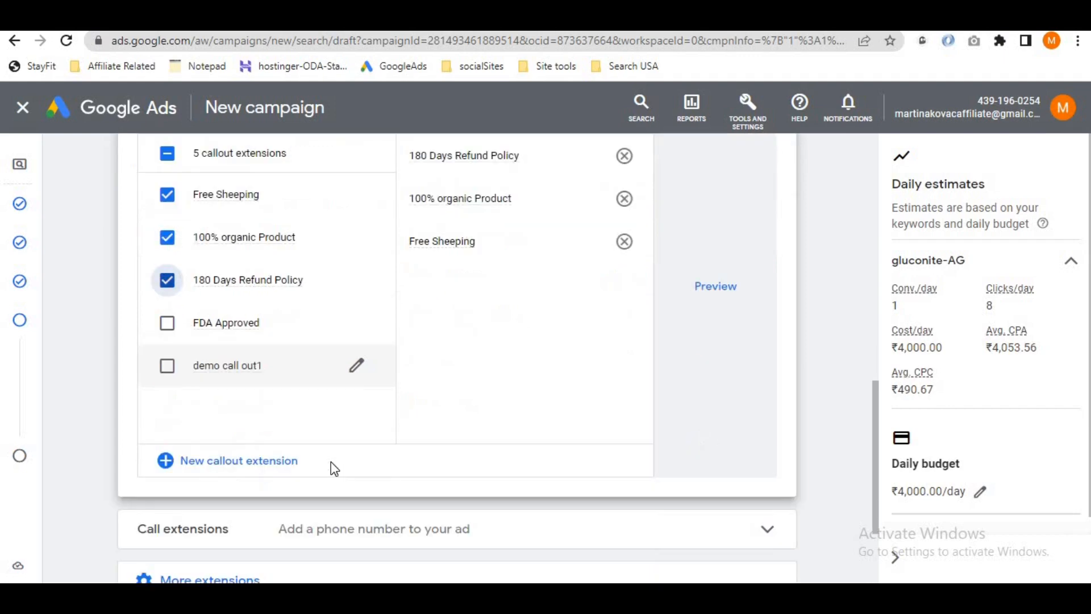
click(232, 462)
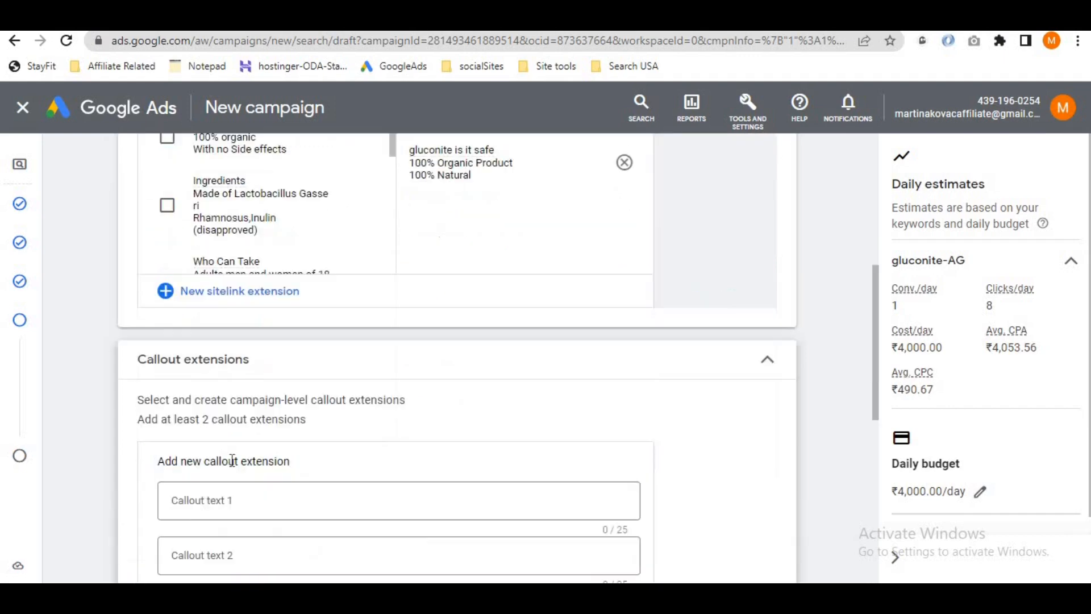
scroll(304, 449, down, 3)
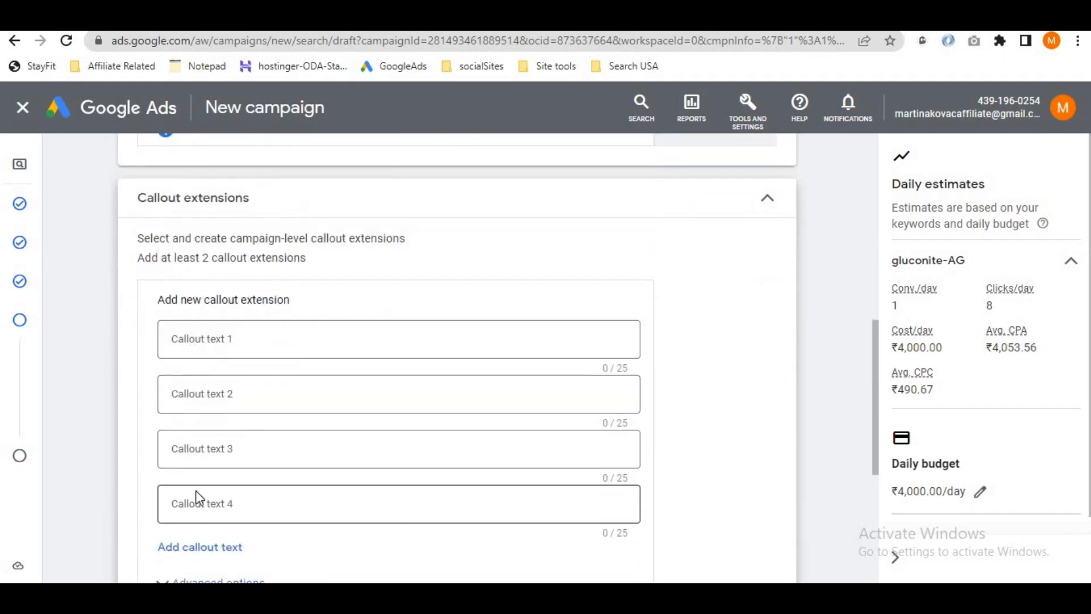
key(ctrl+Tab)
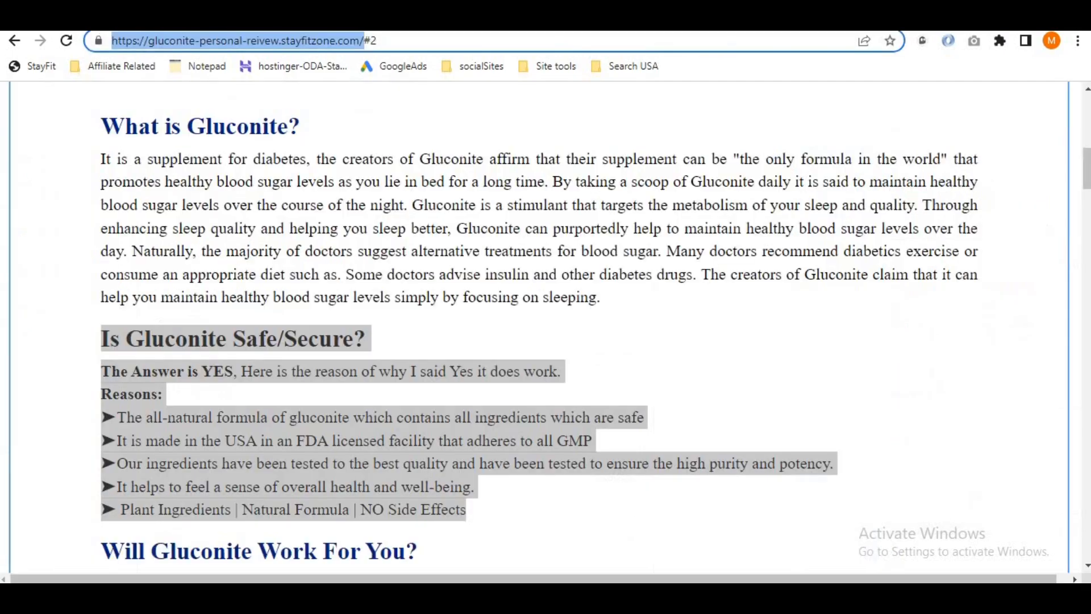
click(507, 333)
scroll(509, 334, down, 12)
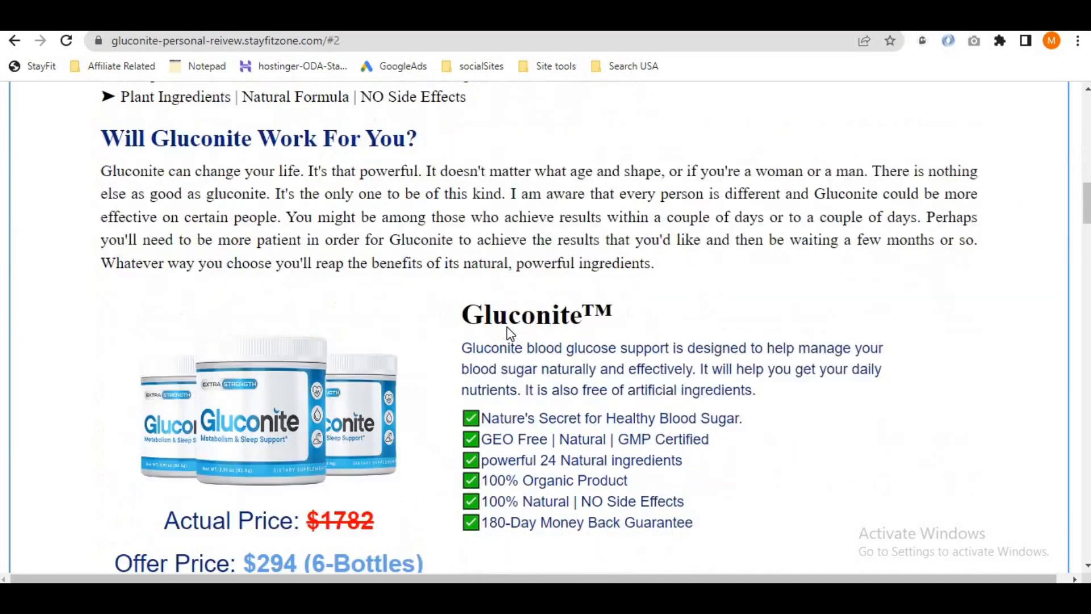
scroll(511, 333, up, 9)
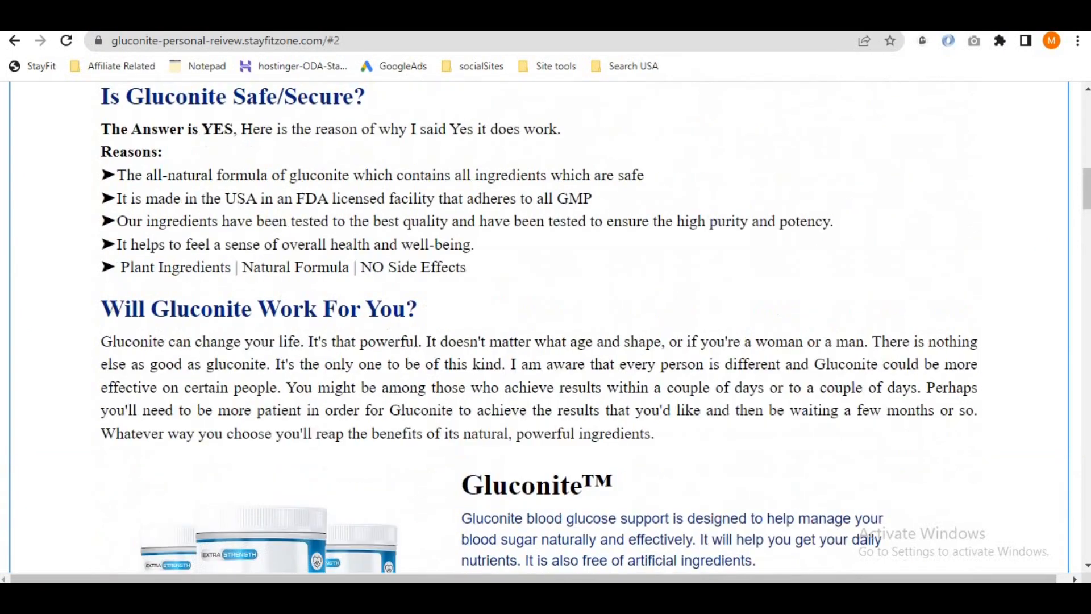
key(ctrl+shift+Tab)
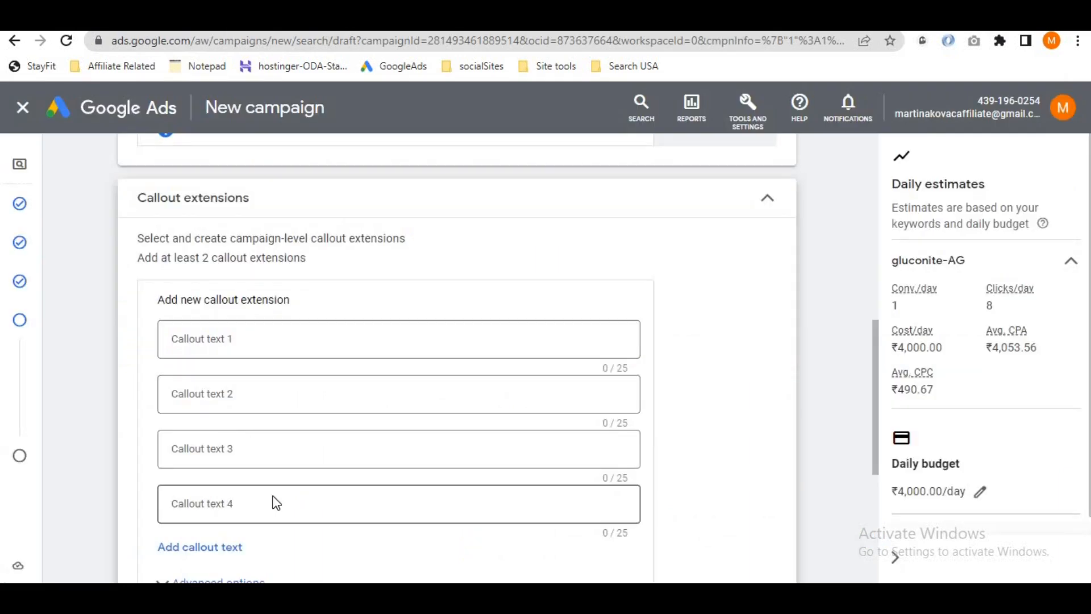
scroll(239, 508, down, 2)
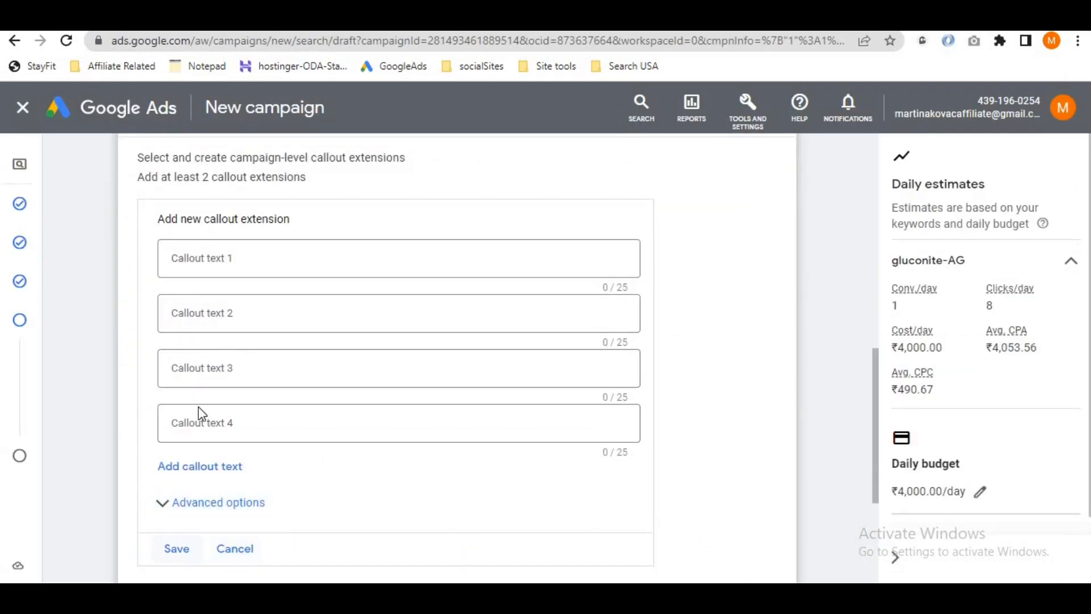
click(234, 549)
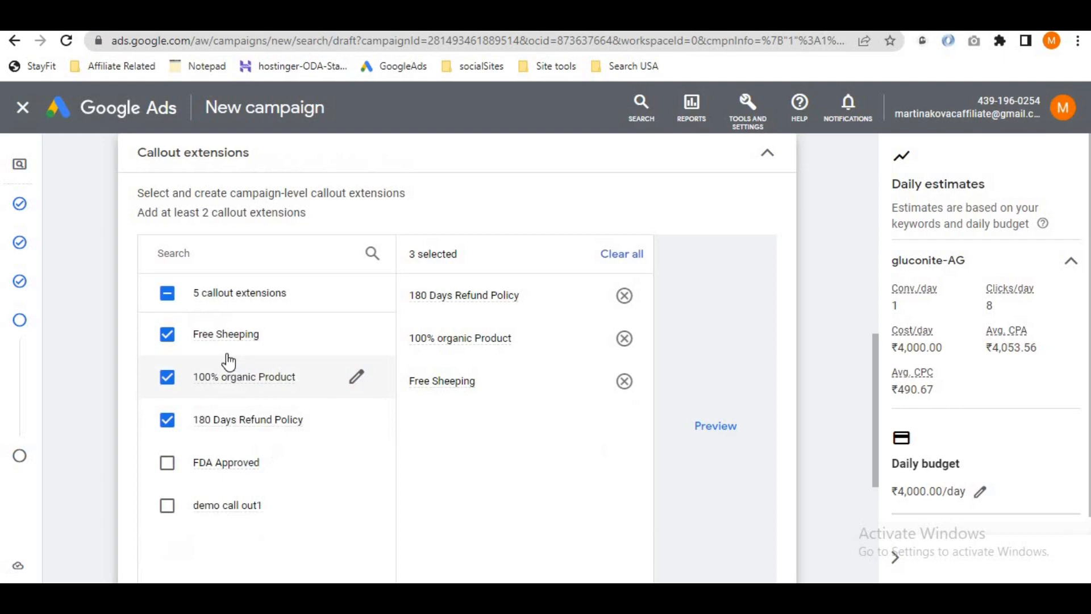
- Add the FDA Approved callout extension and continue to the campaign review
click(166, 462)
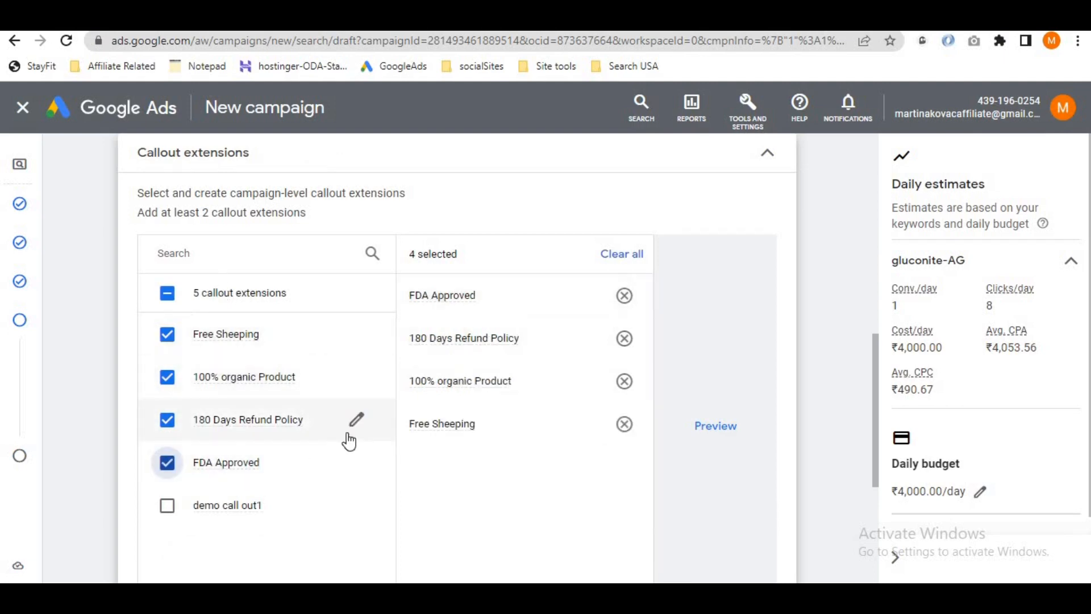
scroll(394, 436, down, 5)
click(768, 472)
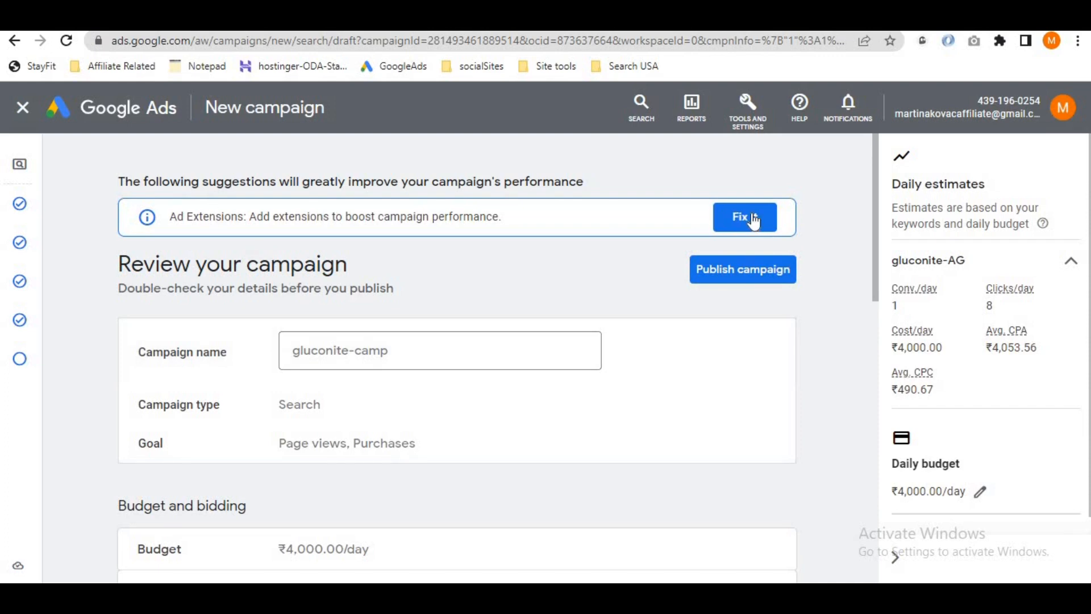
- Check the ad extensions suggestion on the review page and publish the gluconite-camp campaign without applying it
drag(265, 213, 520, 213)
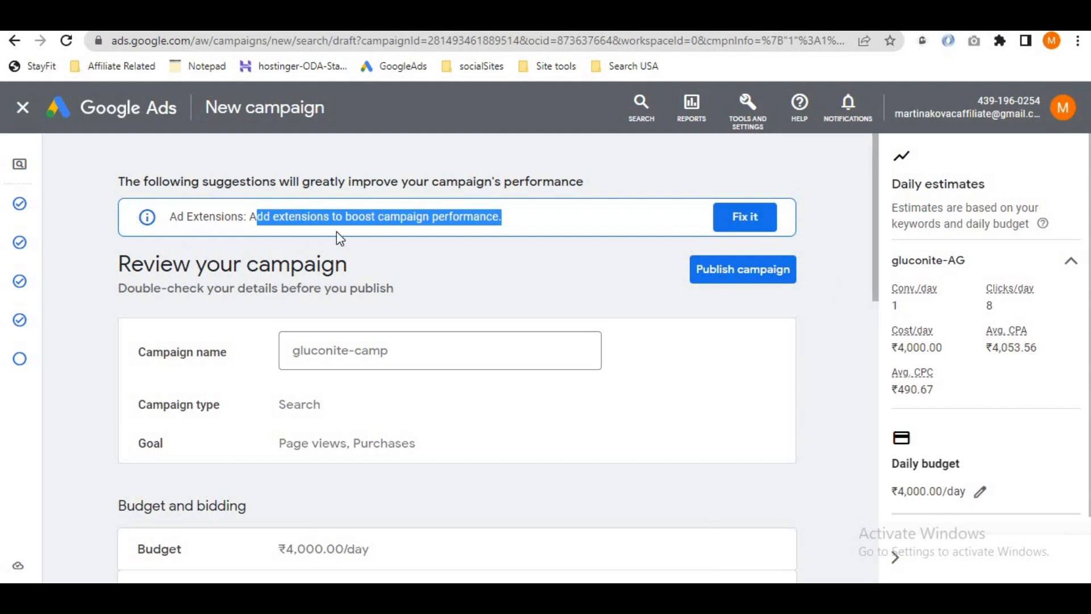
click(748, 280)
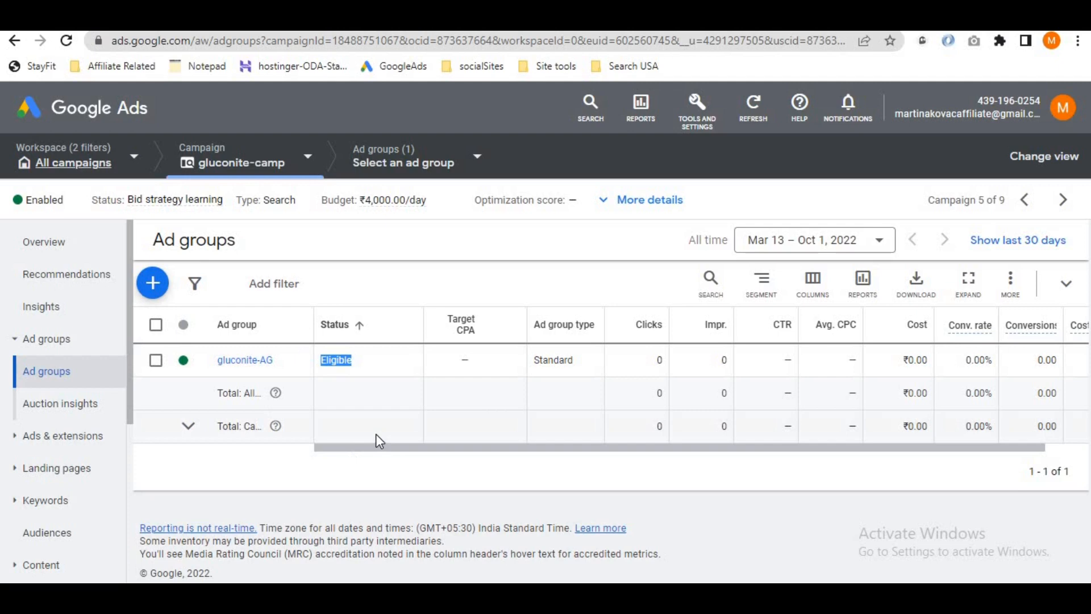
- Pause the gluconite-AG ad group and check its status
click(184, 360)
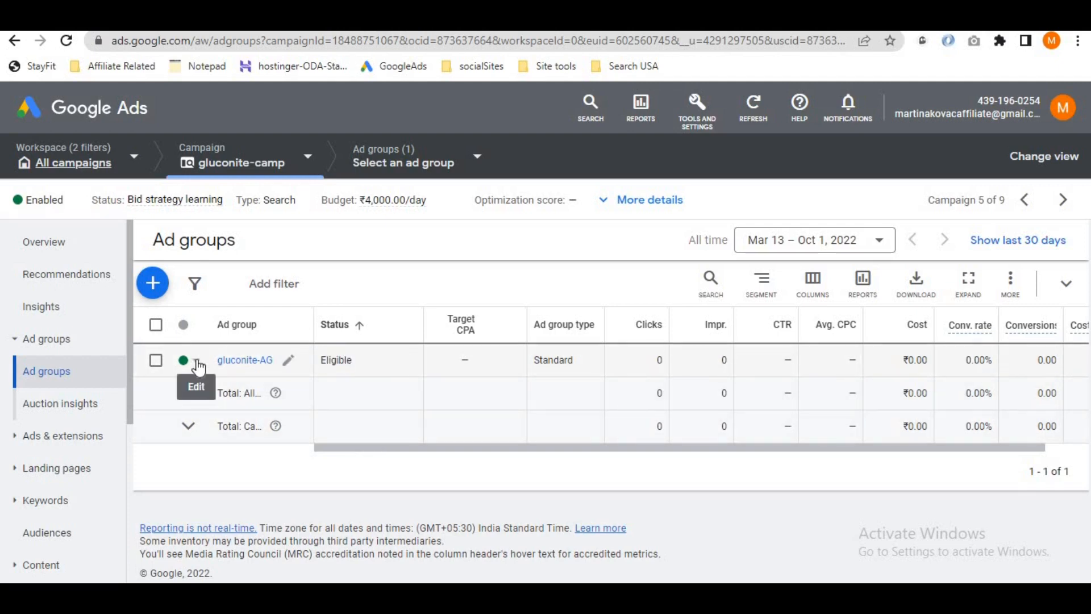
click(211, 415)
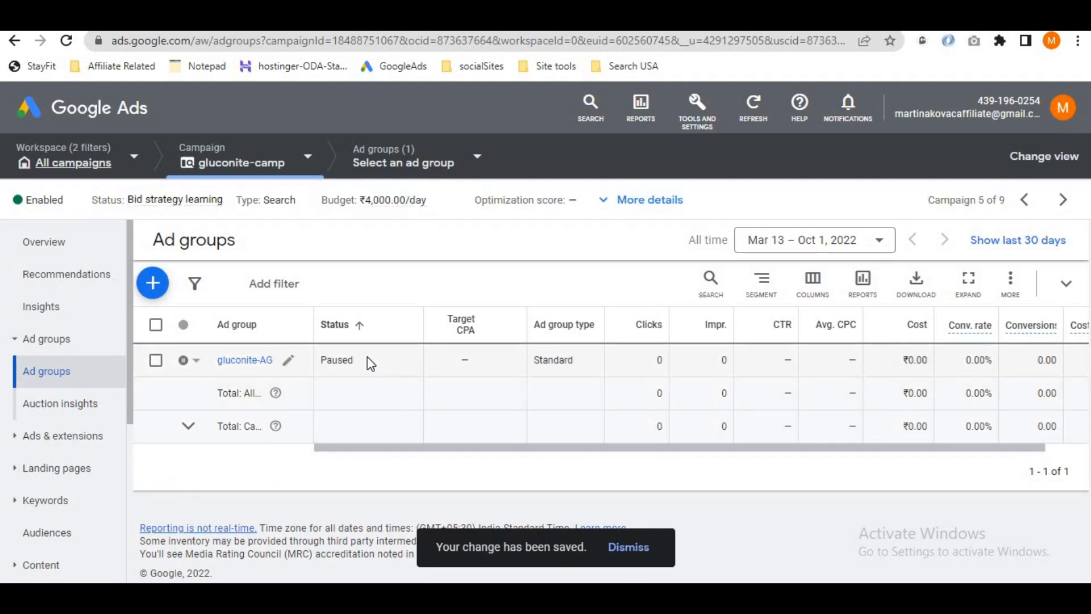
drag(323, 359, 352, 359)
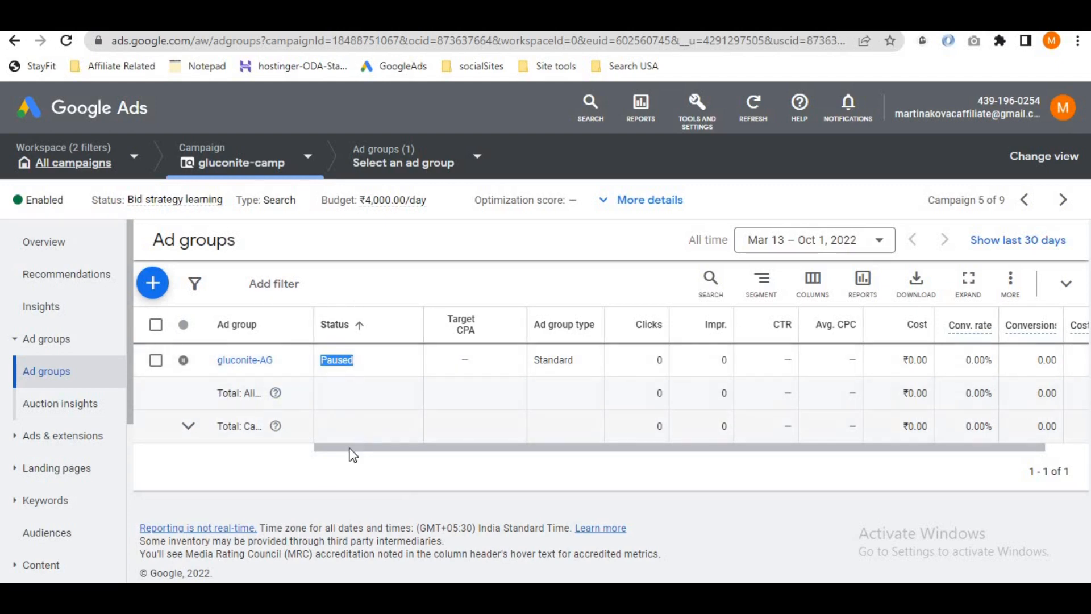
- Open the Ad Preview and Diagnosis Tool, hide the notice about paused ads, and preview results for "gluconite supplement"
click(702, 121)
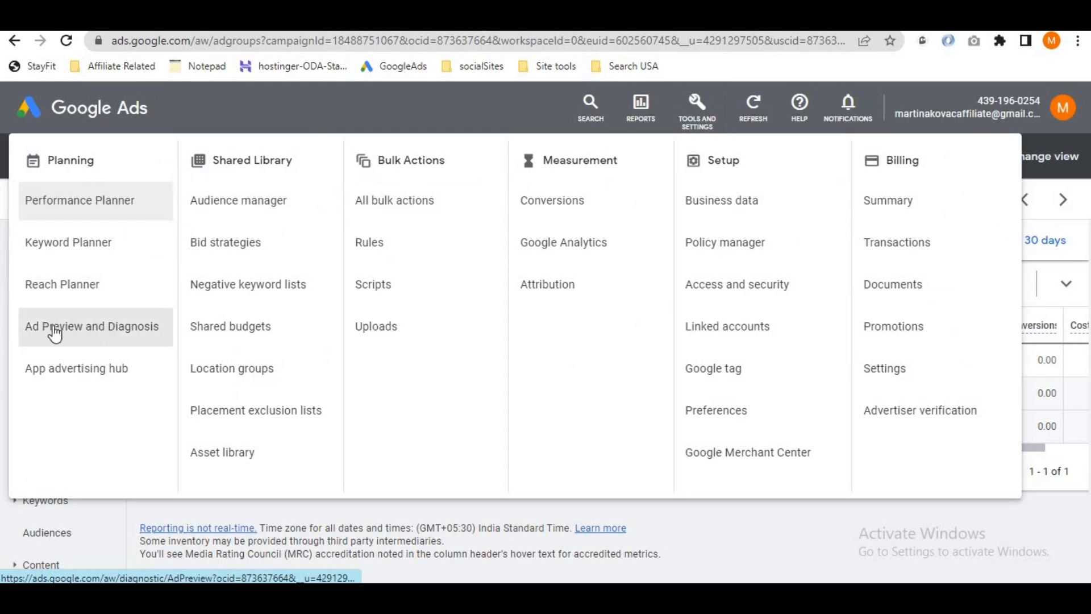
click(102, 337)
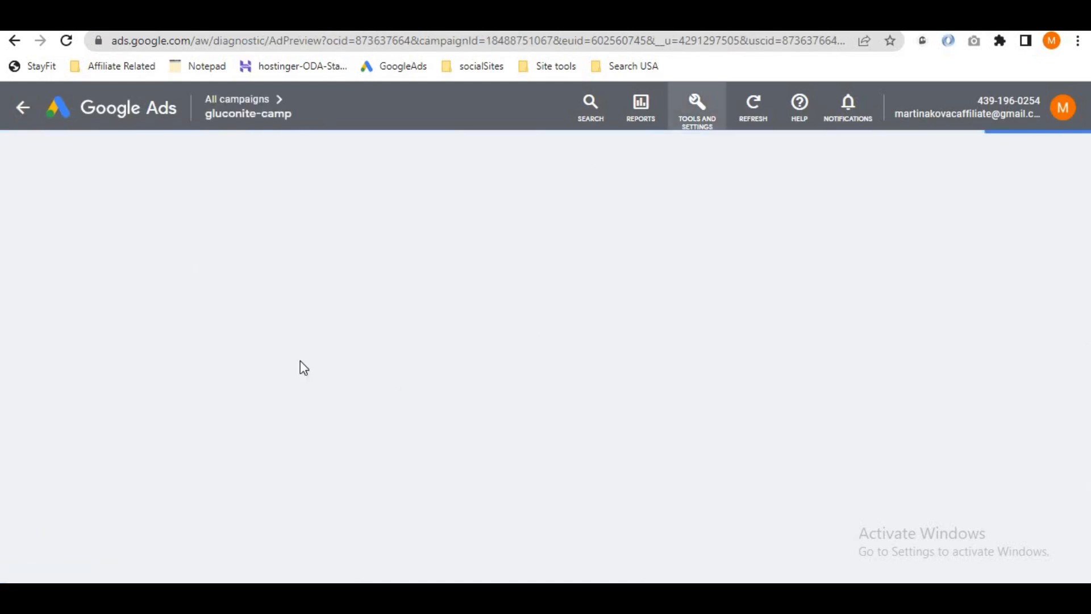
click(980, 153)
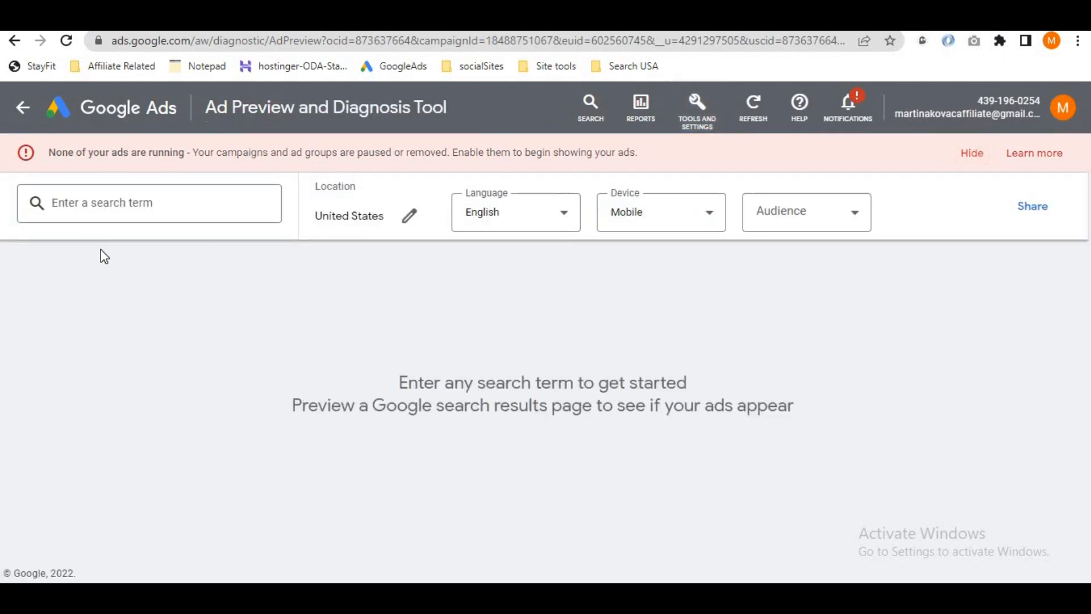
click(76, 202)
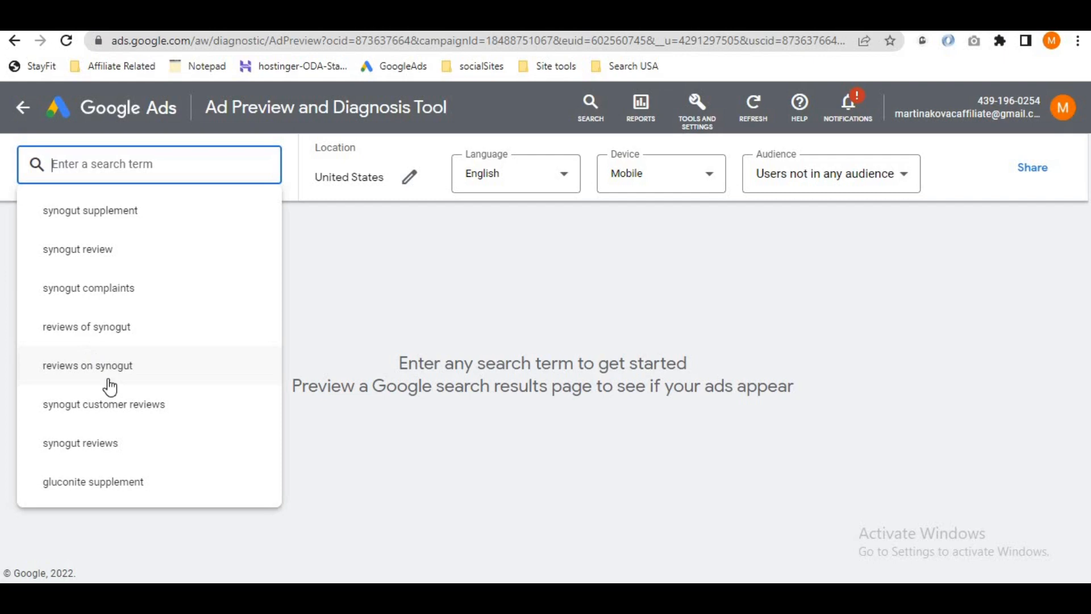
click(127, 483)
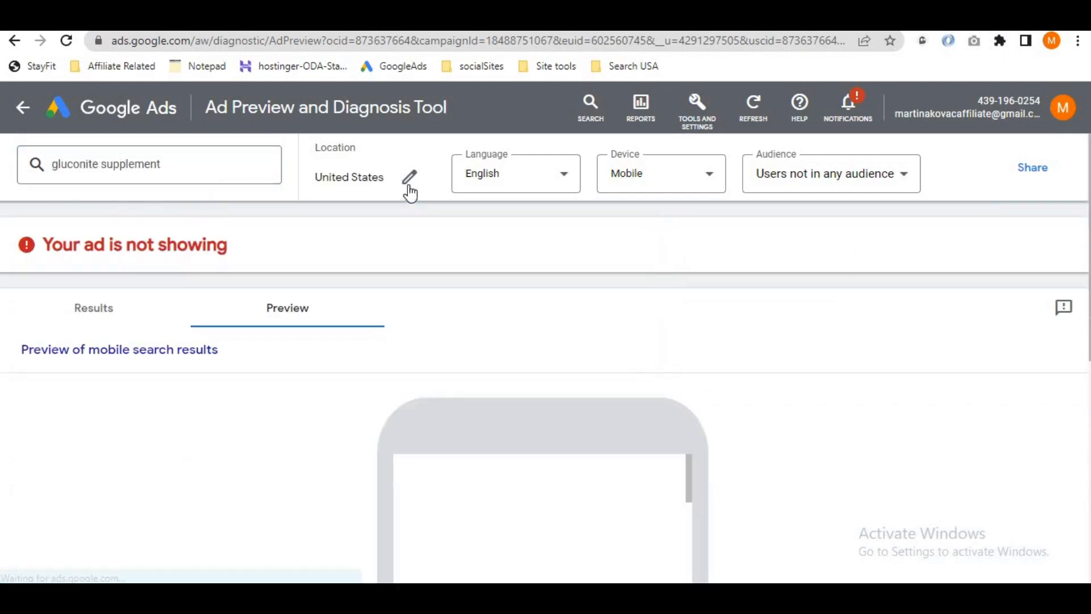
- Switch the preview device to Desktop and examine the search results for competing Gluconite ads
click(666, 182)
click(653, 191)
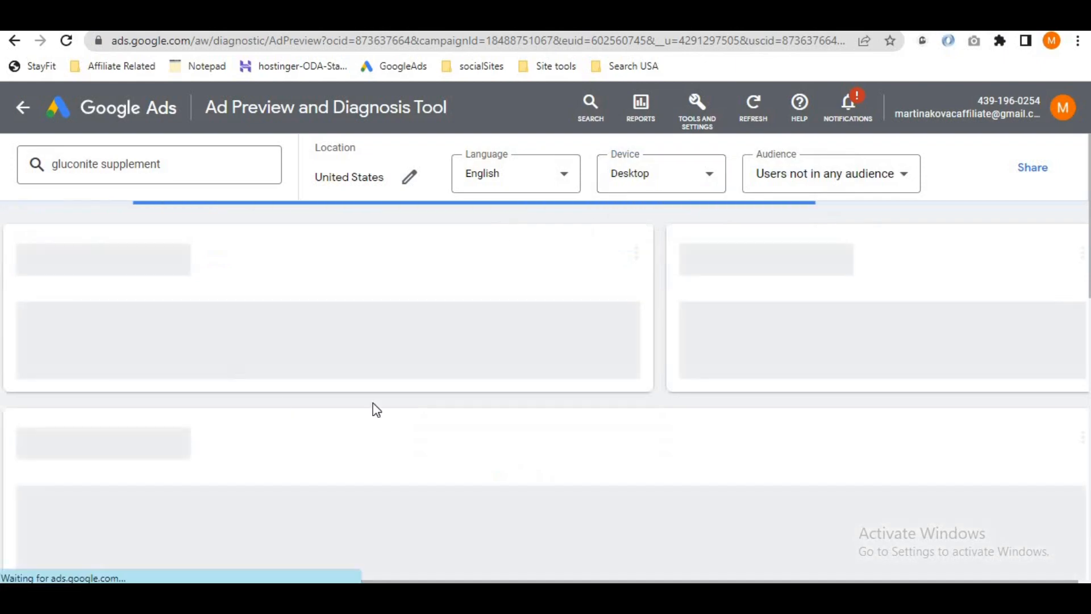
scroll(360, 375, down, 5)
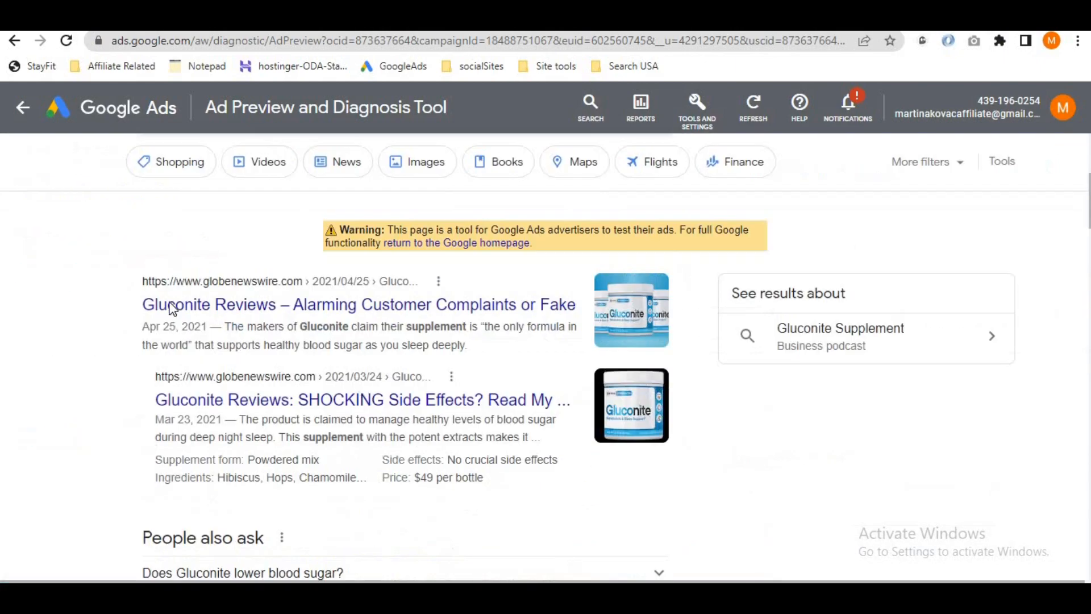
scroll(236, 354, down, 15)
scroll(239, 360, down, 6)
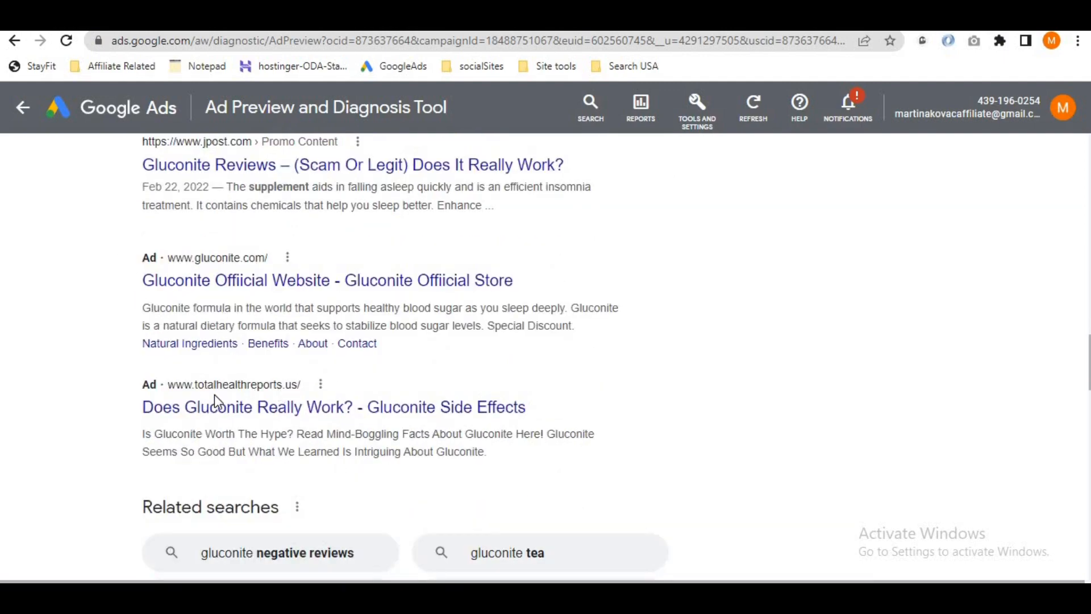
- Check the ad showing status and the location, language and device settings for the "gluconite supplement" preview
scroll(214, 392, up, 20)
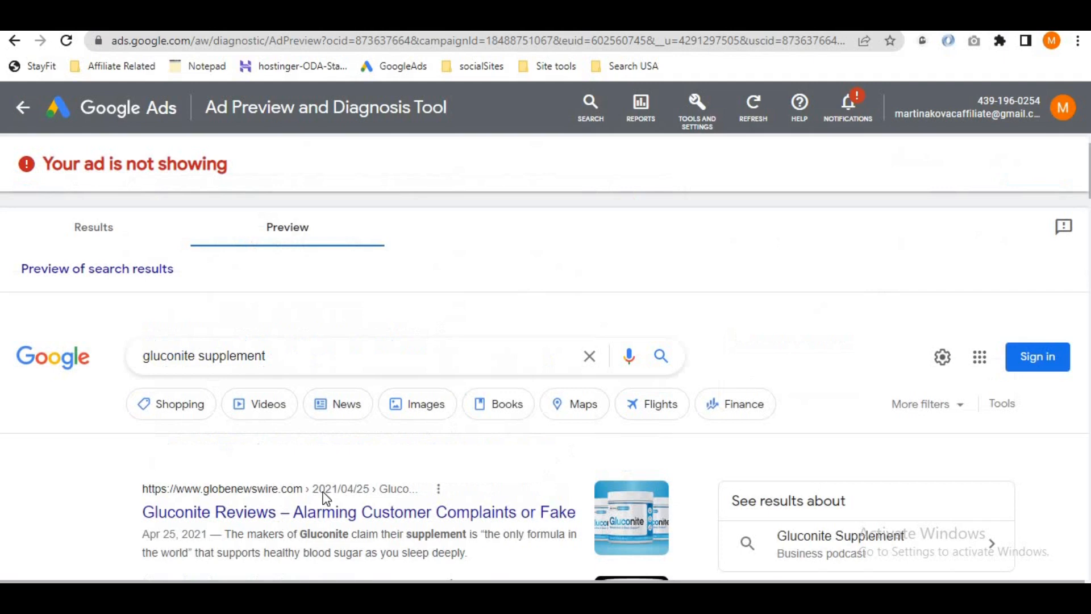
drag(56, 162, 34, 165)
click(258, 165)
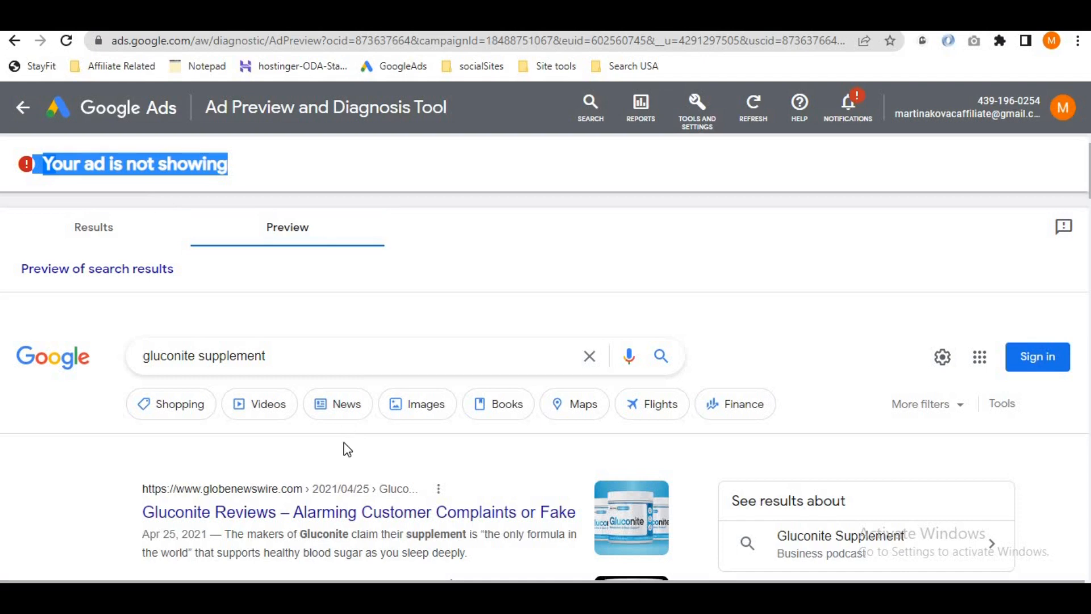
scroll(341, 446, down, 3)
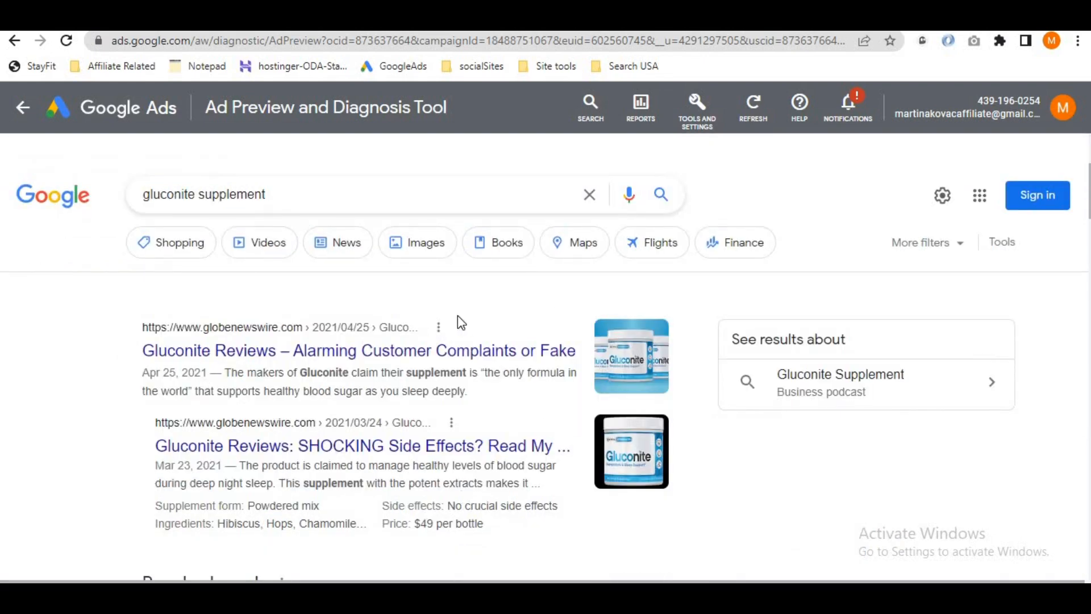
scroll(458, 323, up, 5)
click(229, 250)
drag(228, 250, 42, 247)
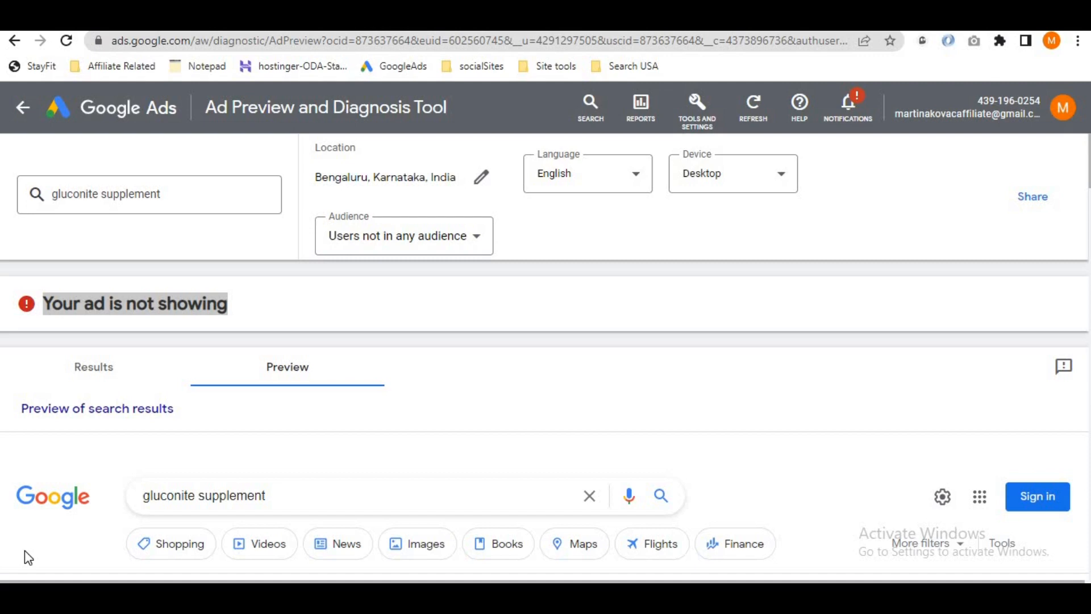
- Leave the preview tool and open the gluconite-AG ad group of the gluconite-camp campaign
click(93, 118)
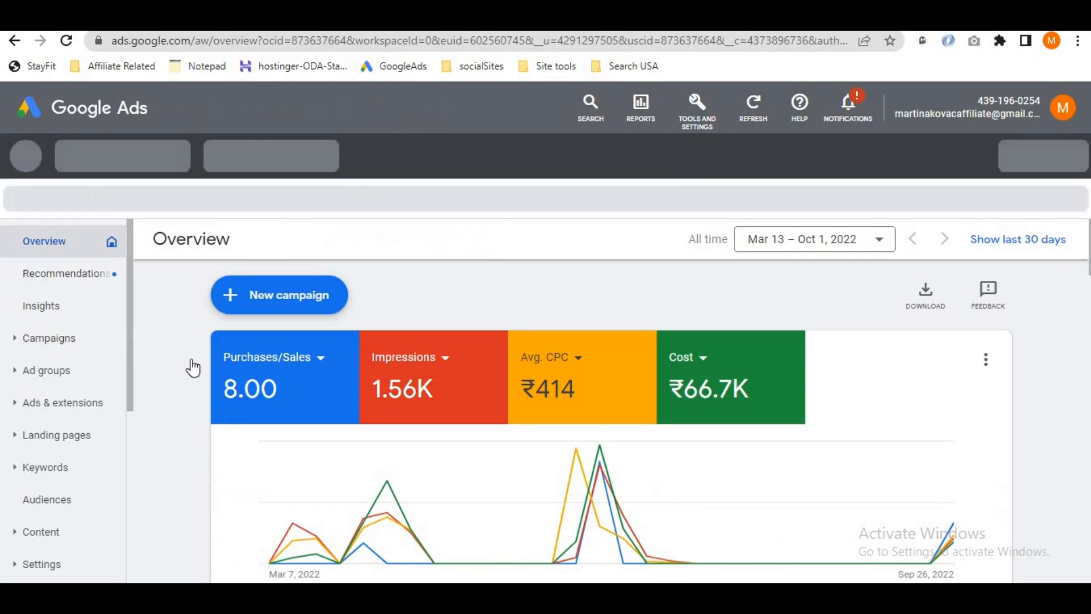
click(47, 340)
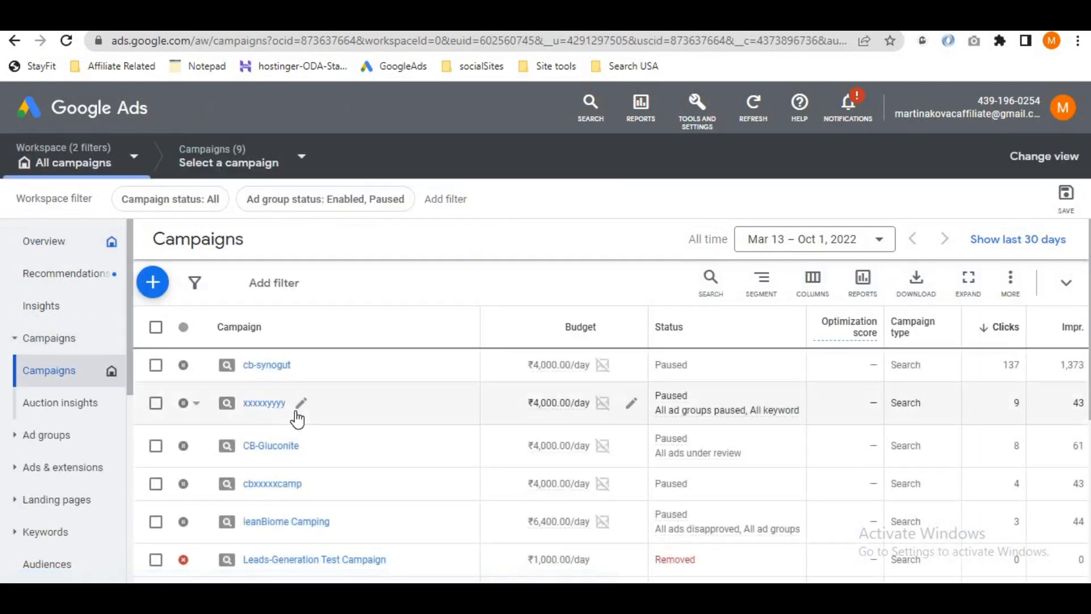
scroll(398, 412, down, 3)
scroll(477, 407, down, 5)
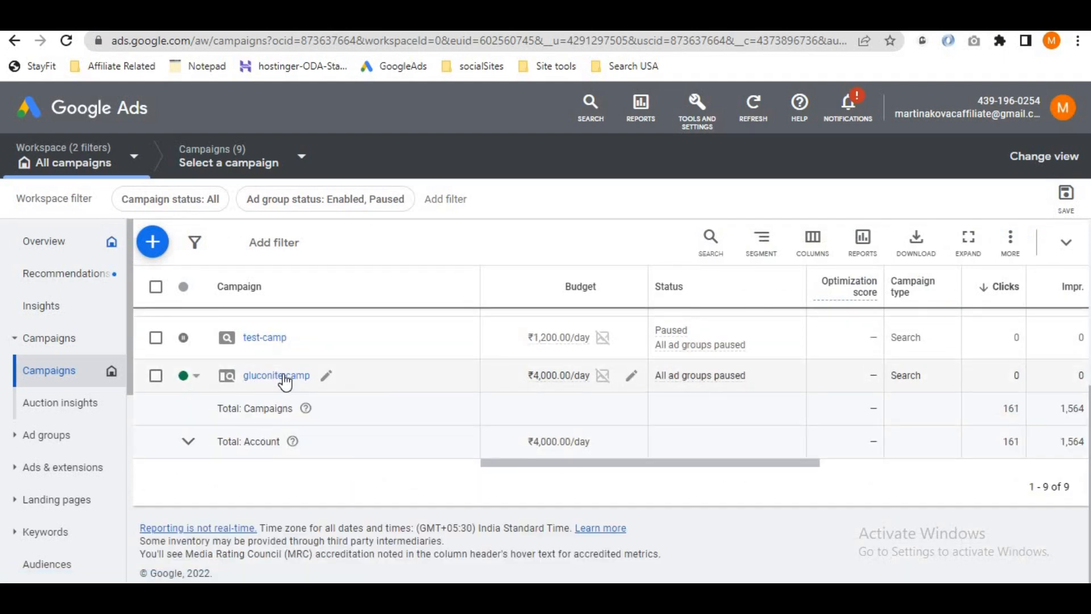
click(283, 375)
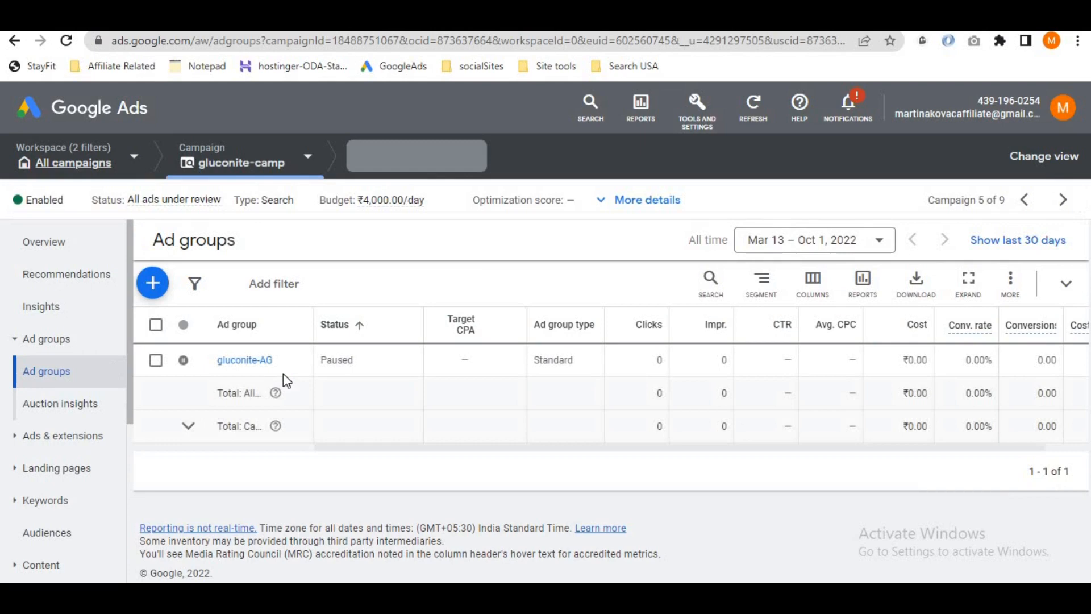
scroll(68, 432, down, 3)
click(222, 364)
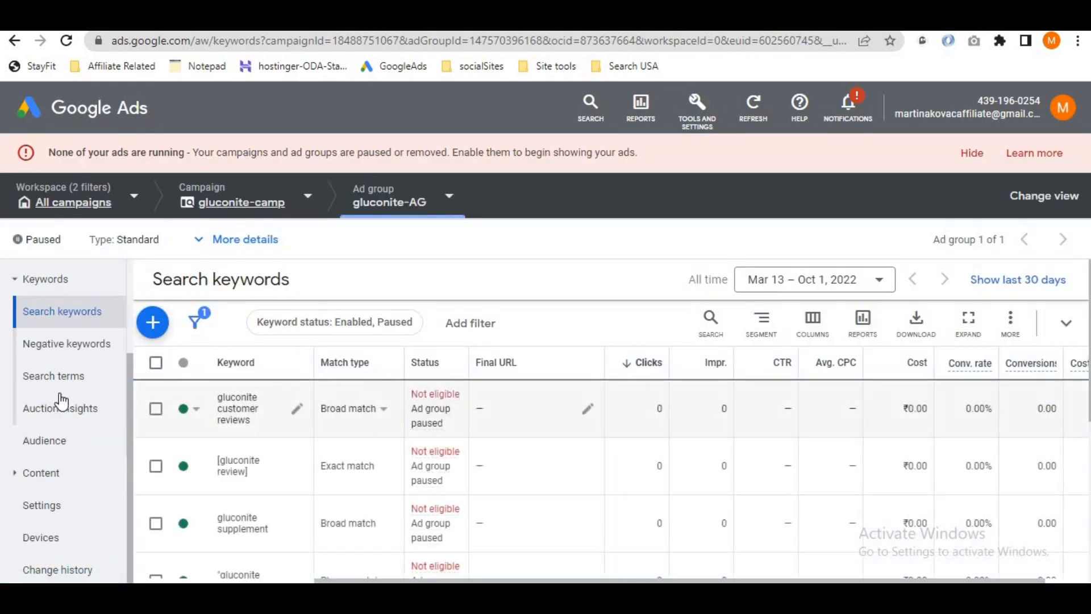
- Examine the search keywords and the responsive search ad of the gluconite-AG ad group with their statuses
scroll(131, 307, down, 3)
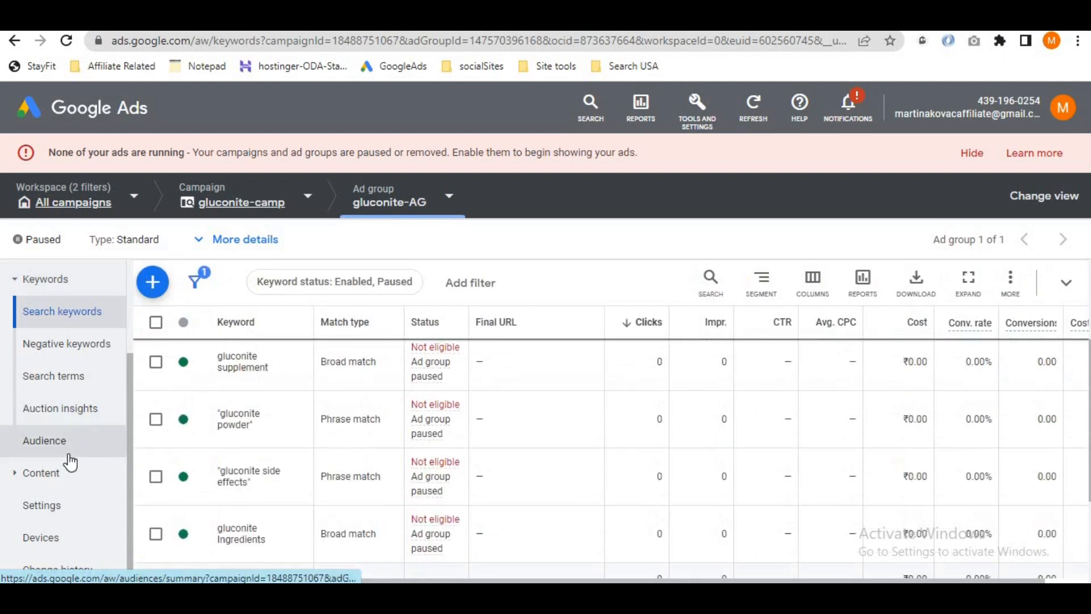
scroll(187, 449, up, 3)
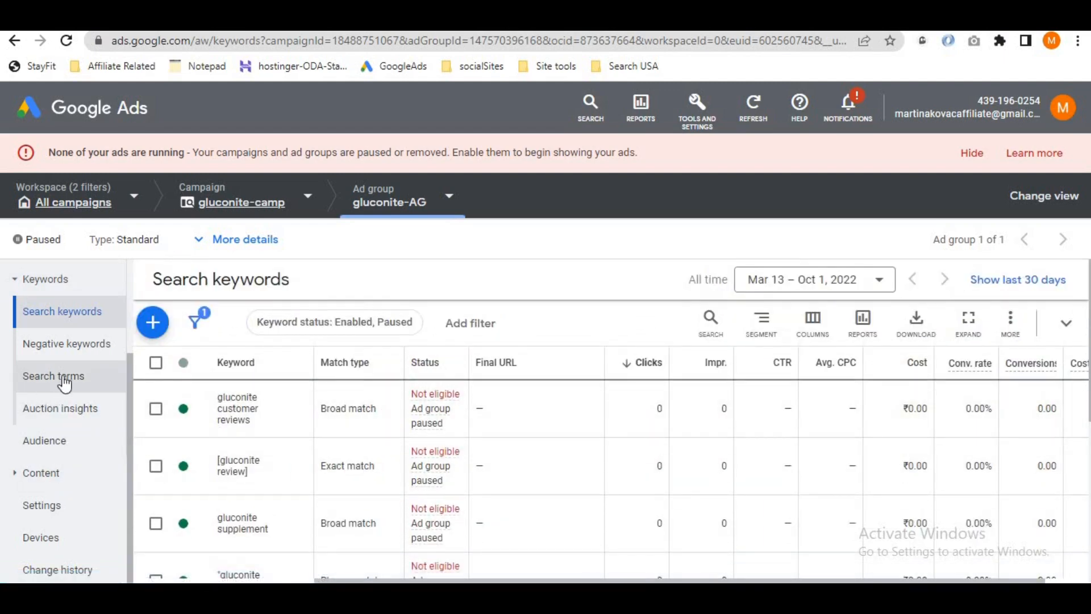
scroll(57, 399, up, 3)
click(59, 348)
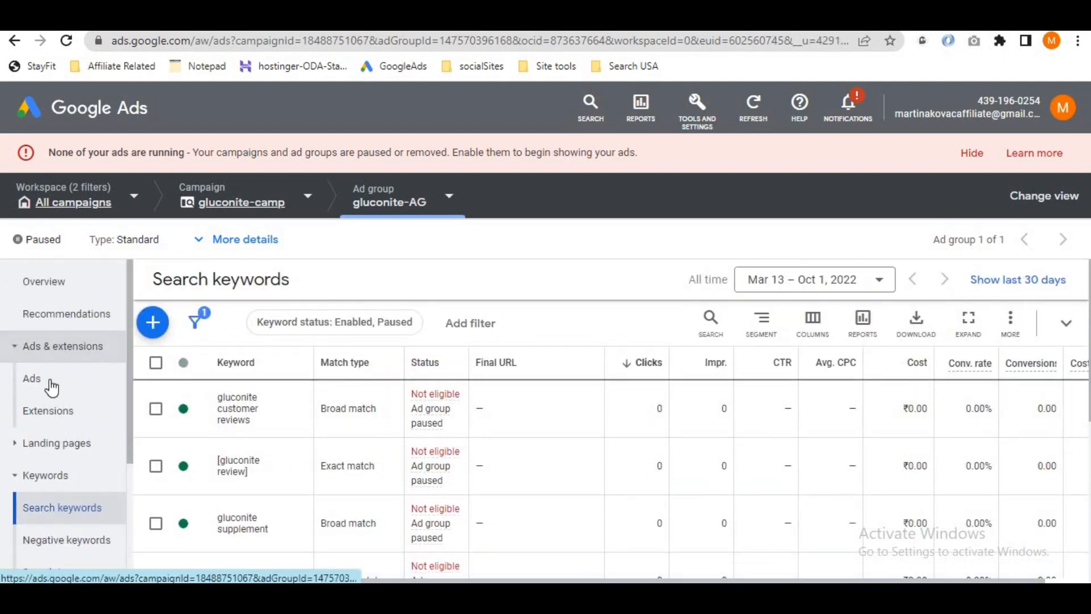
click(52, 388)
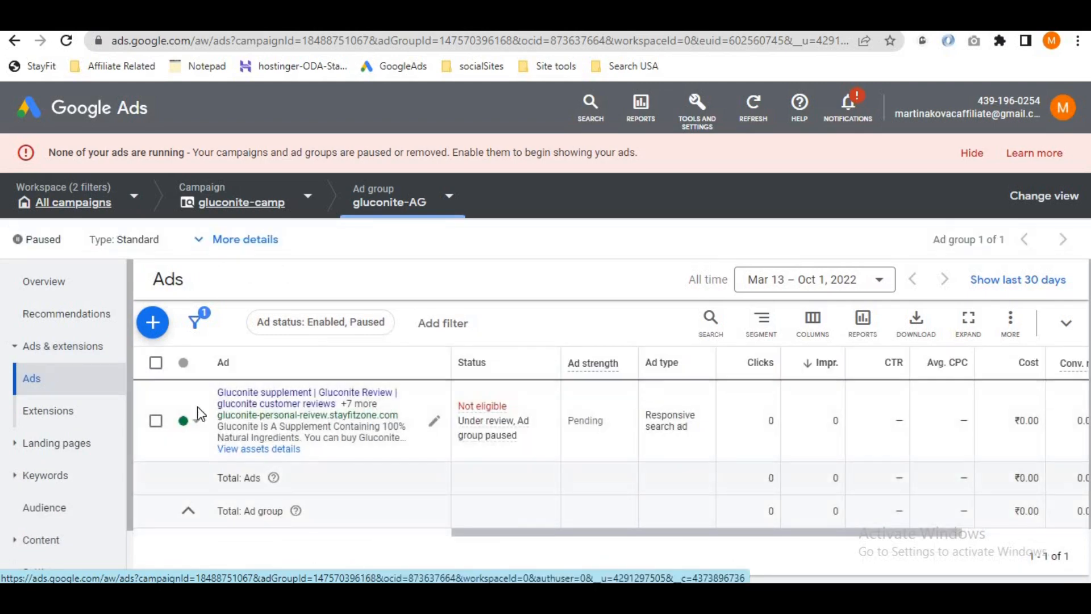
scroll(102, 455, down, 1)
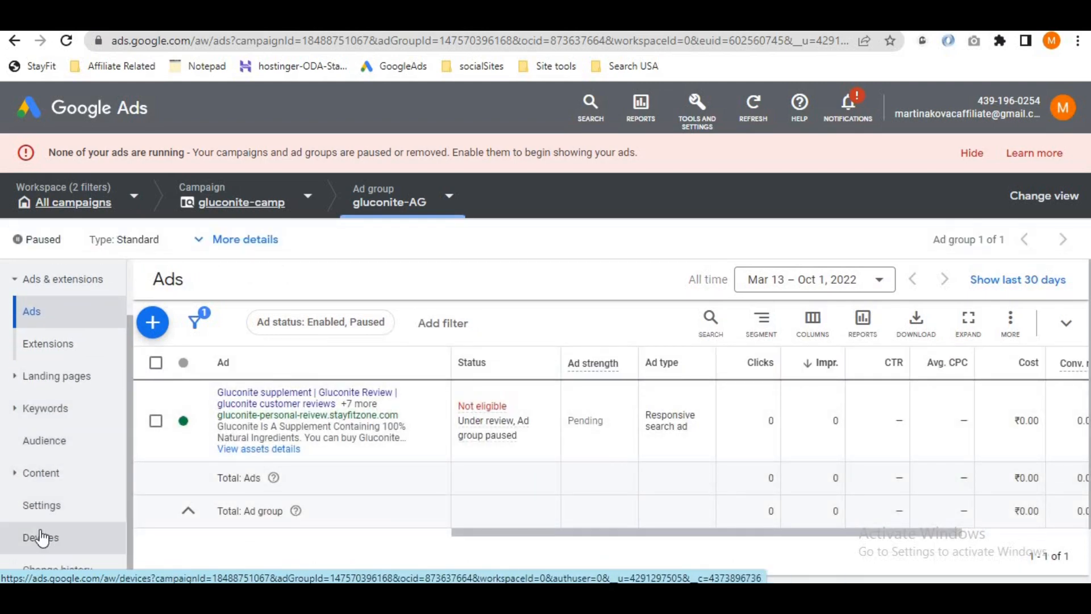
- Edit the ad group's audience demographics to exclude Unknown for gender, age and household income
click(45, 444)
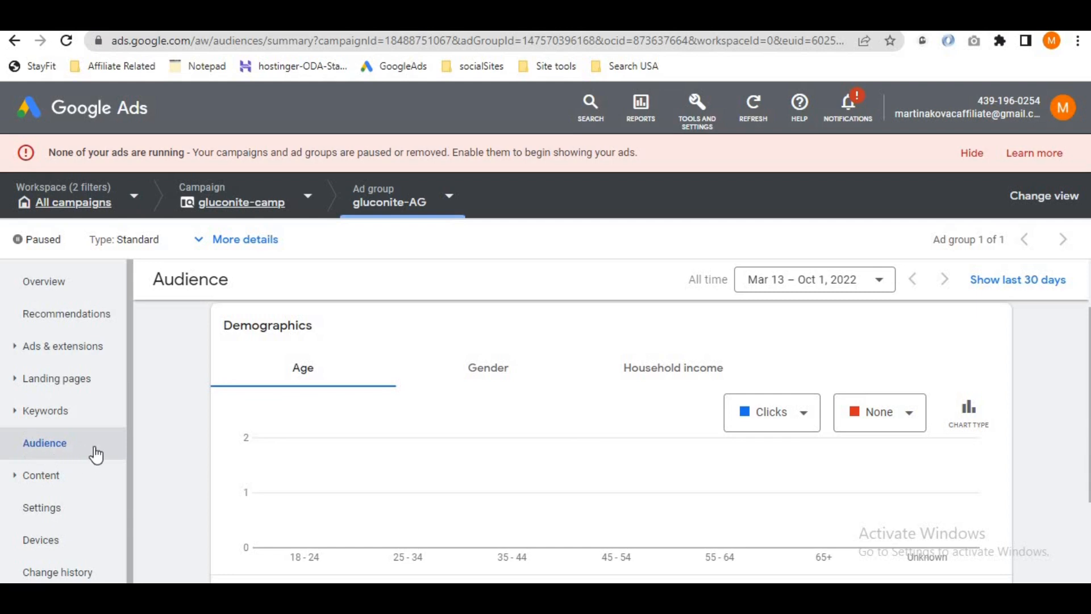
scroll(597, 427, down, 2)
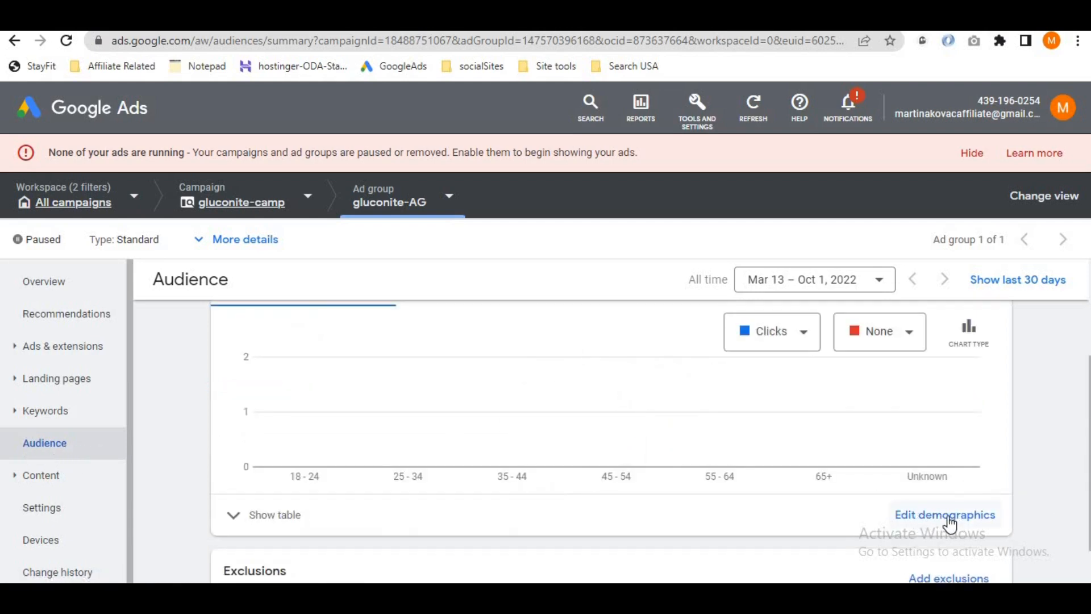
click(930, 517)
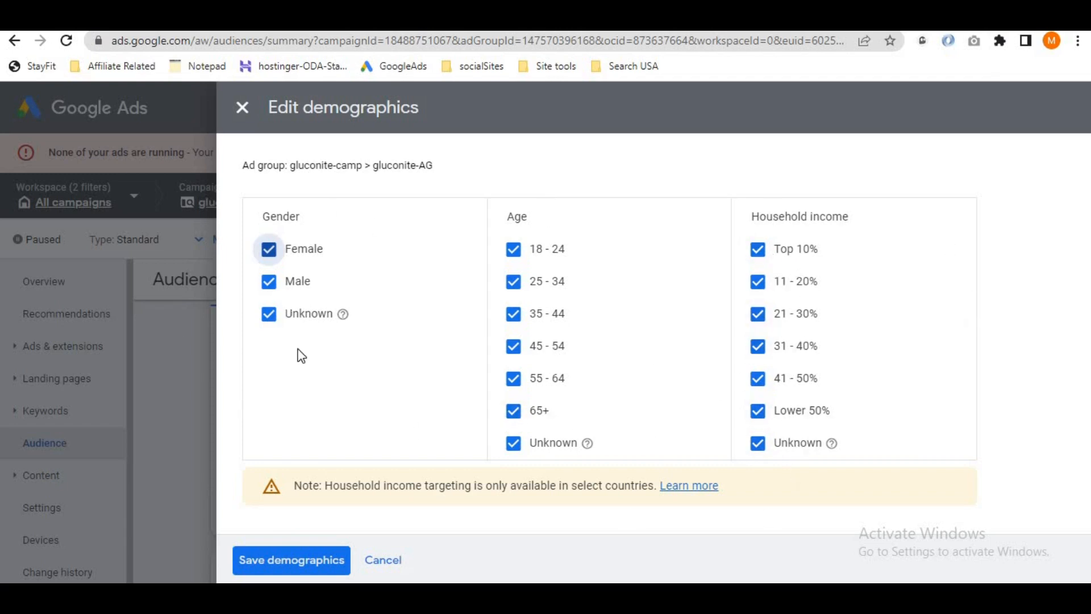
click(270, 318)
click(513, 443)
click(758, 443)
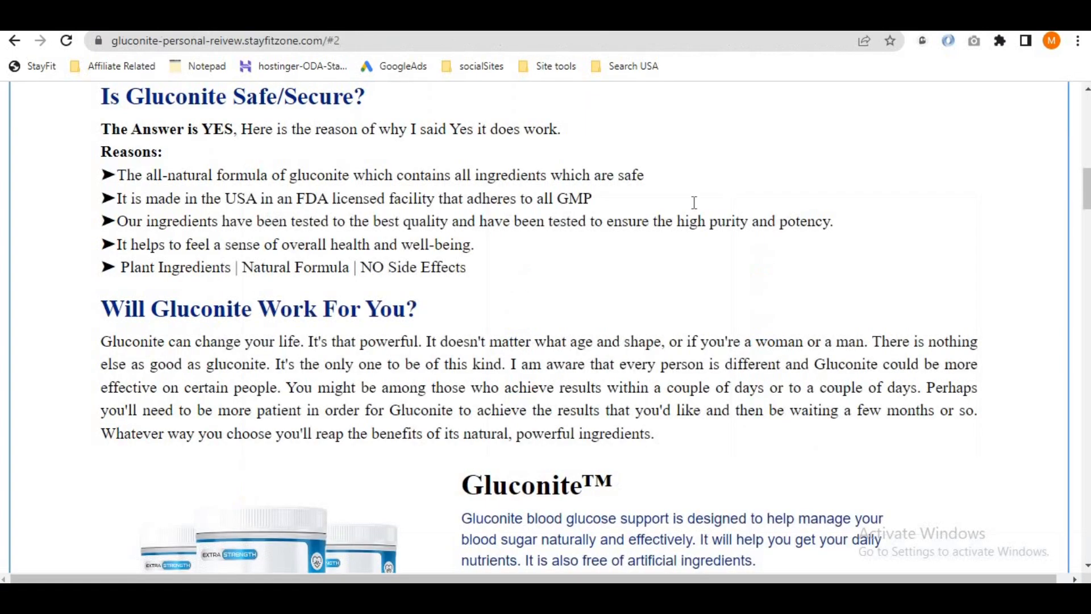
- Review the Gluconite landing page, and try excluding the 65+ age range before including it again
scroll(614, 358, down, 10)
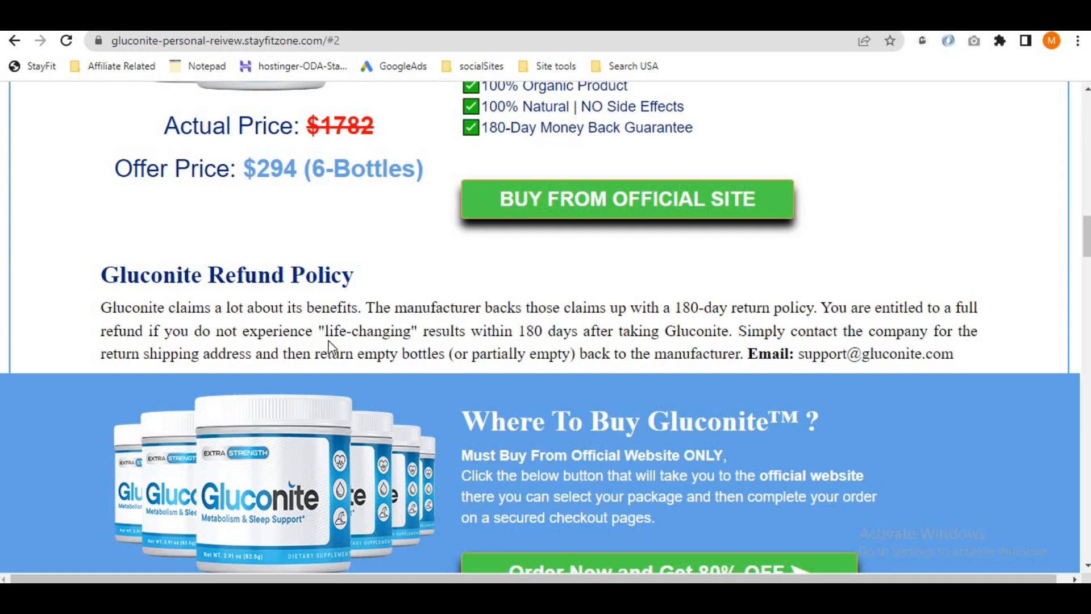
scroll(333, 347, up, 10)
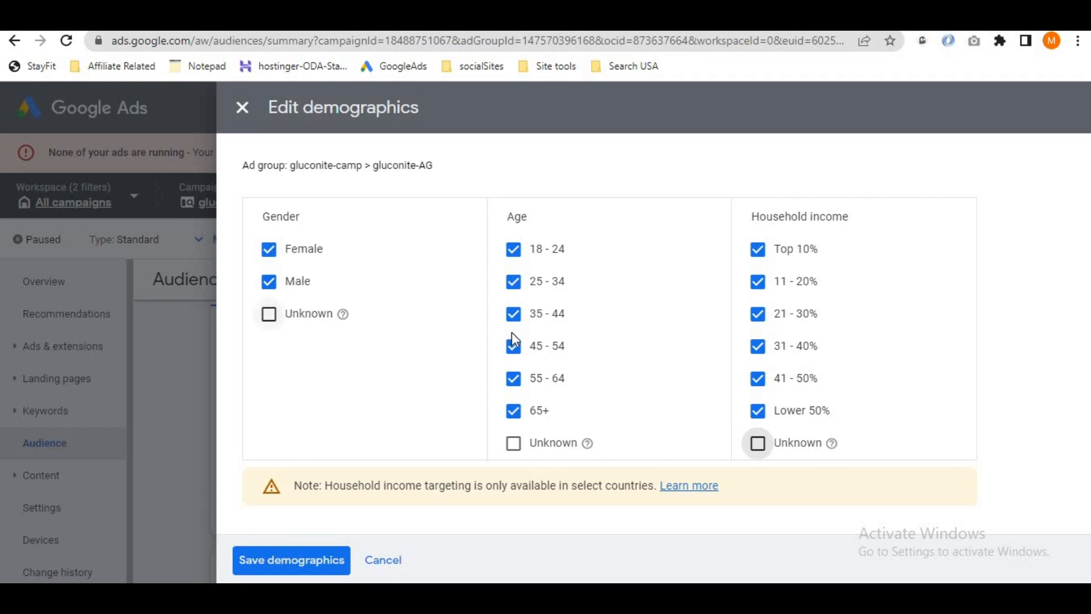
click(513, 411)
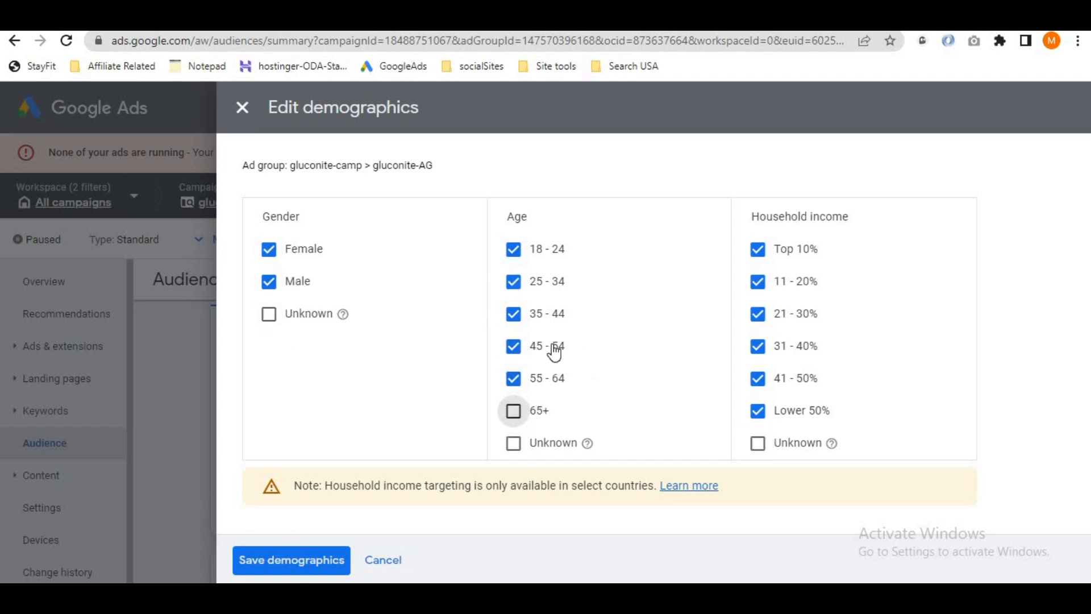
click(515, 411)
- Check the household income ranges, keeping Top 10% through Lower 50% included, and save the demographics
drag(749, 216, 867, 219)
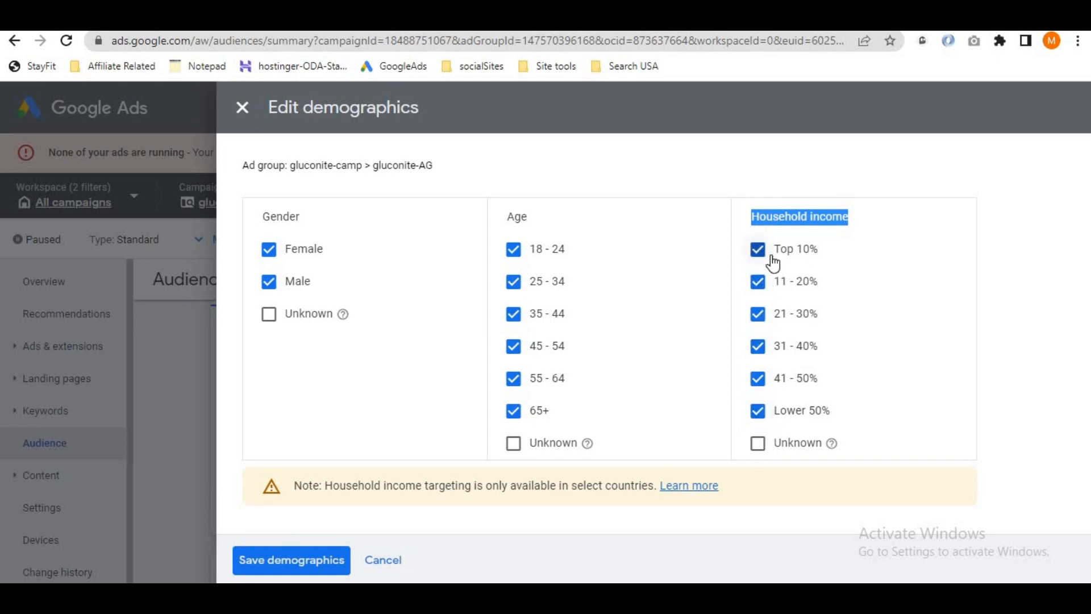
click(834, 254)
drag(834, 254, 764, 250)
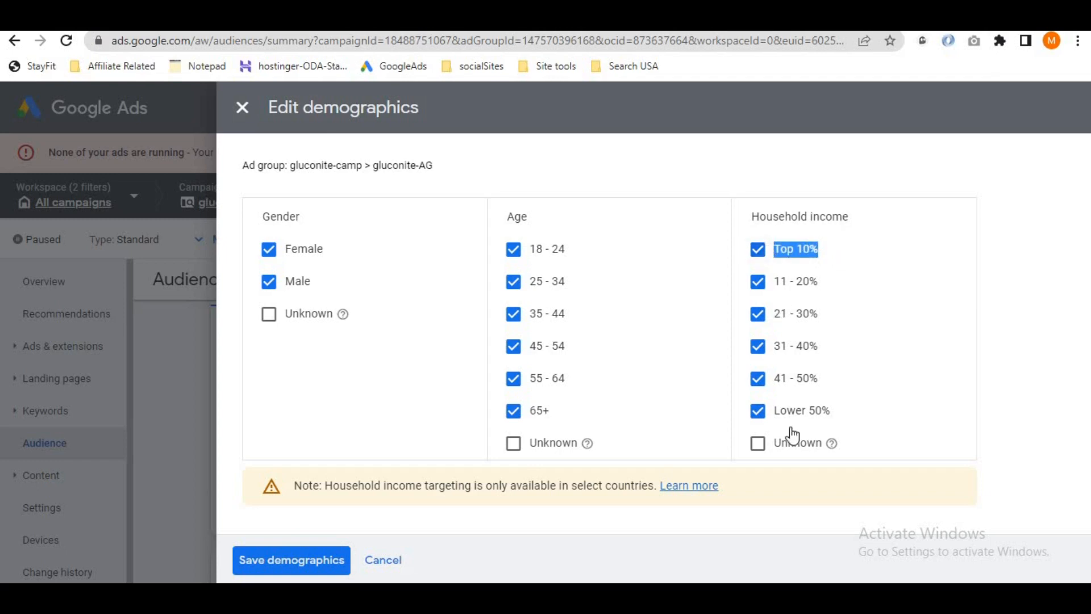
click(828, 246)
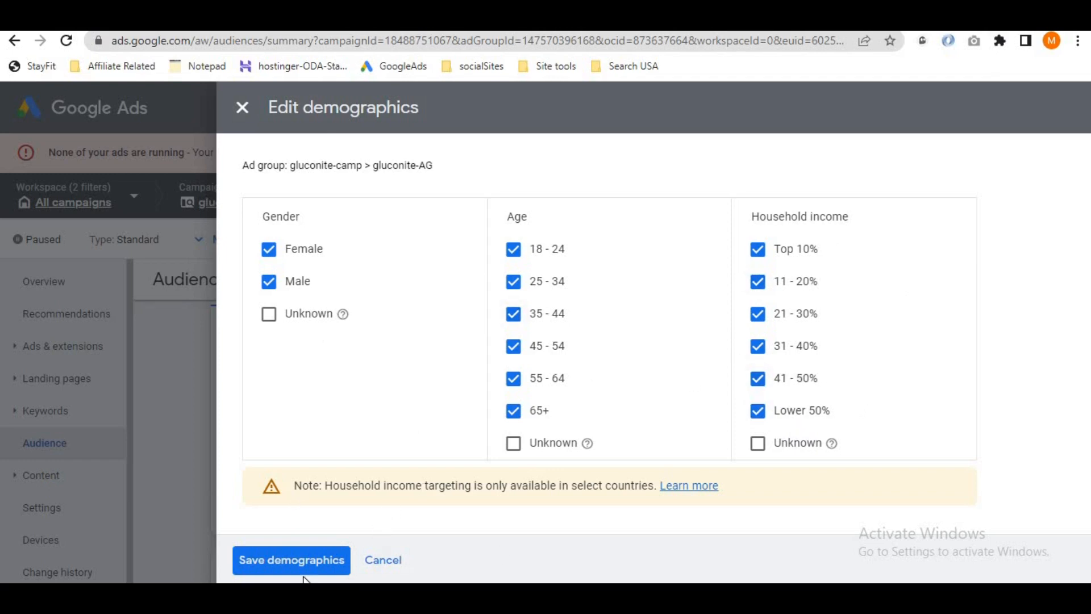
click(296, 561)
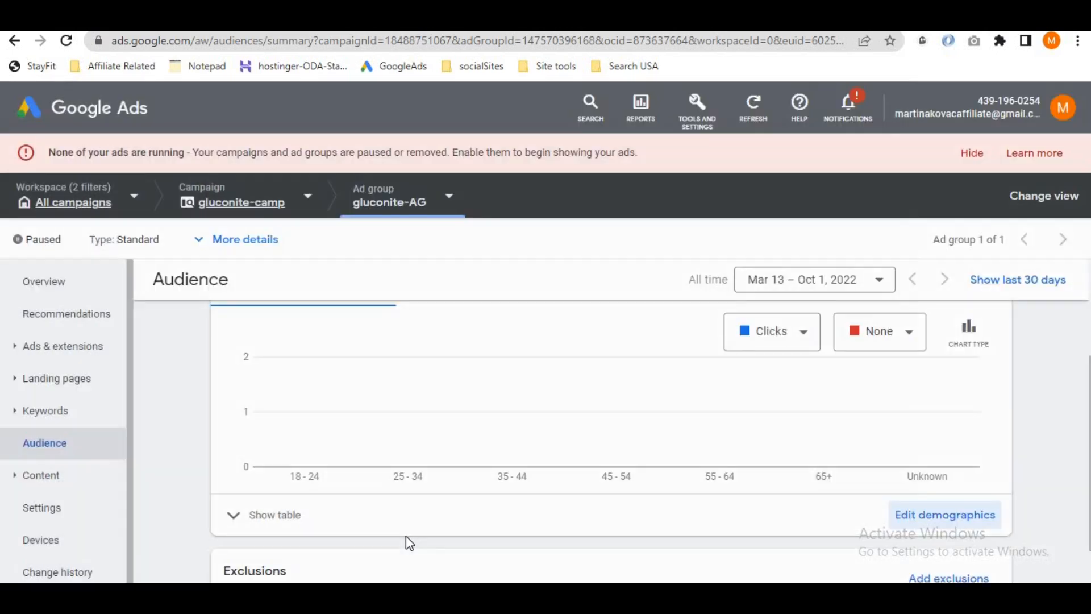
- Hide the paused-ads notice and decrease the gluconite-AG device bid adjustments for mobile phones and tablets by 100%
click(55, 541)
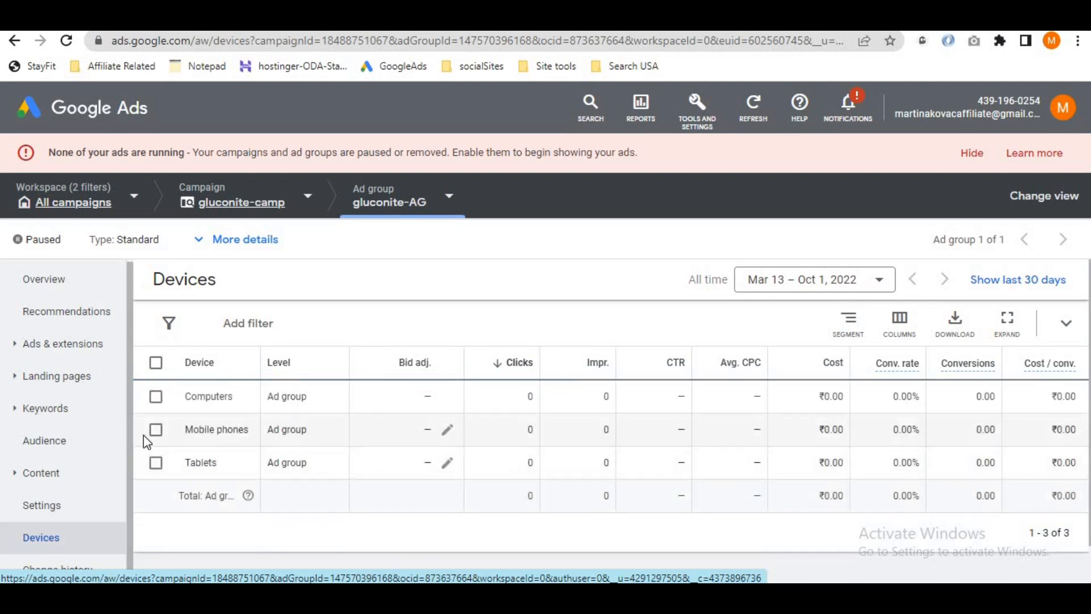
click(971, 152)
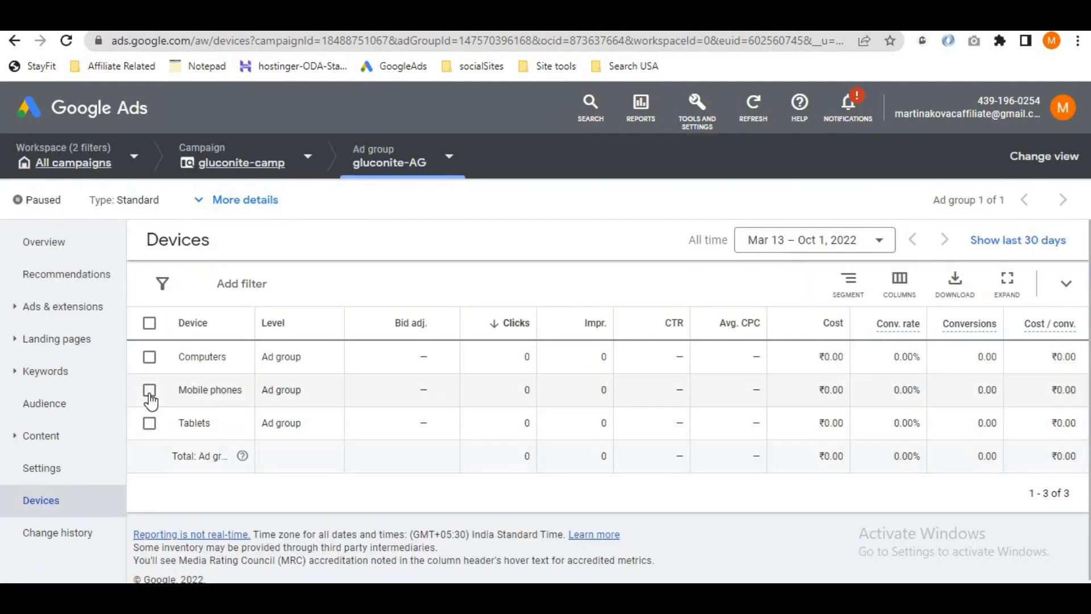
click(148, 390)
click(150, 424)
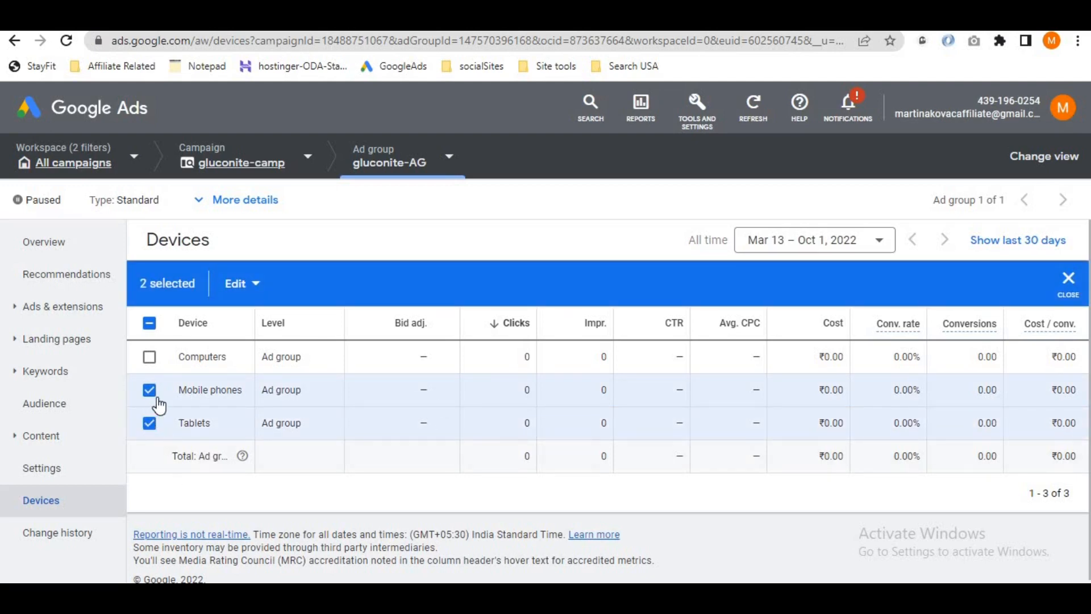
click(254, 284)
click(225, 327)
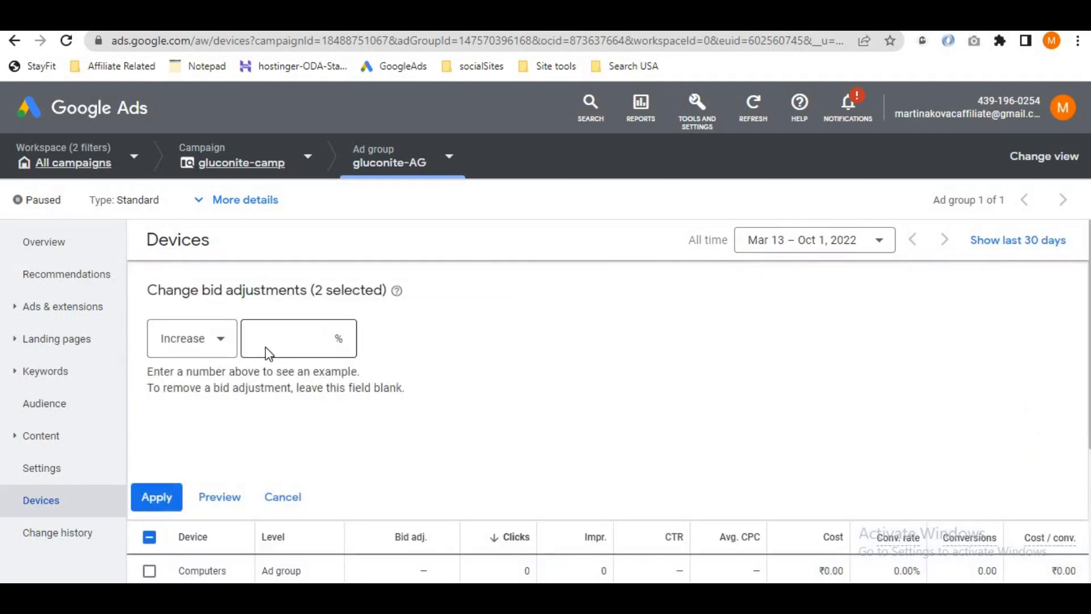
click(221, 343)
click(178, 390)
click(307, 338)
text(100)
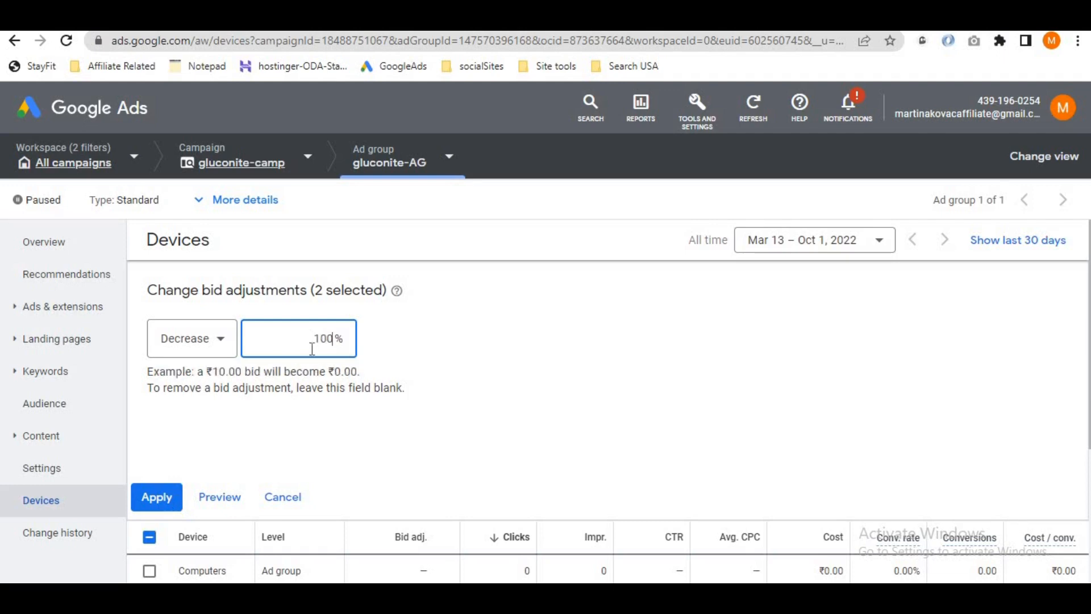
click(390, 433)
scroll(390, 436, down, 3)
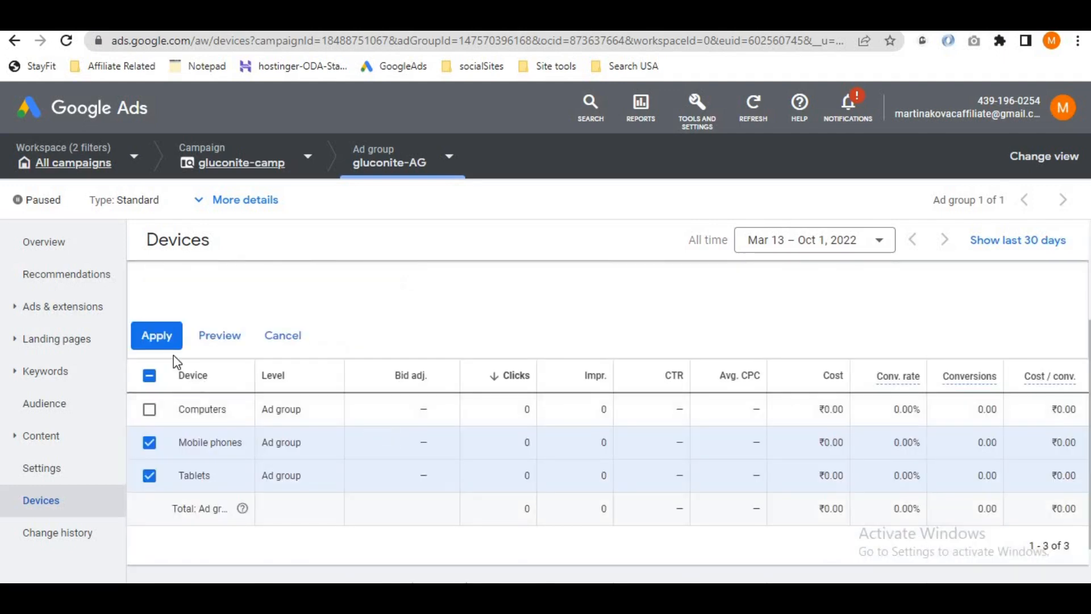
click(163, 344)
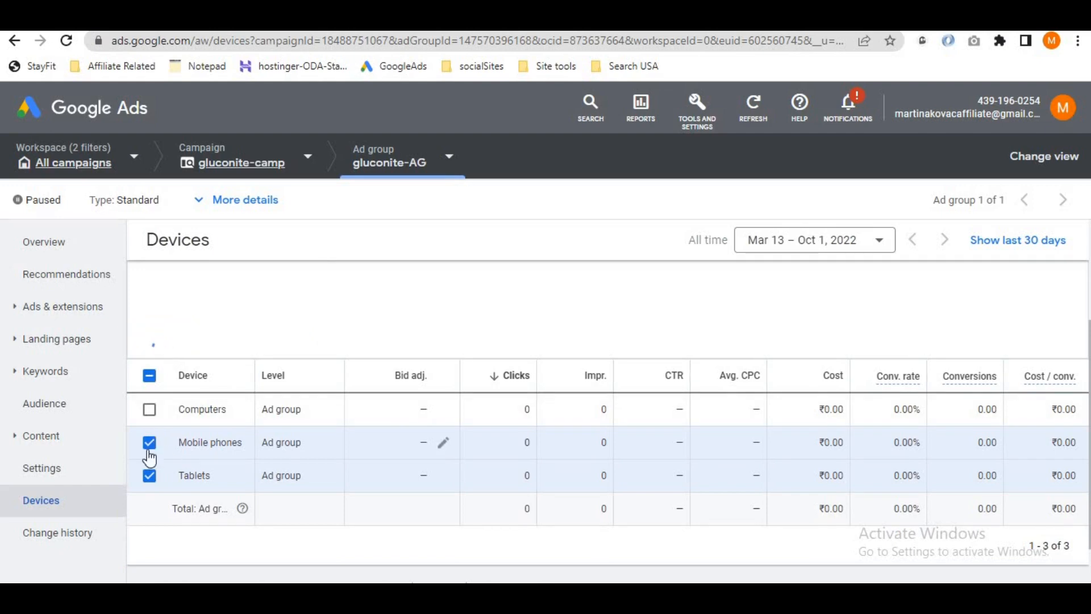